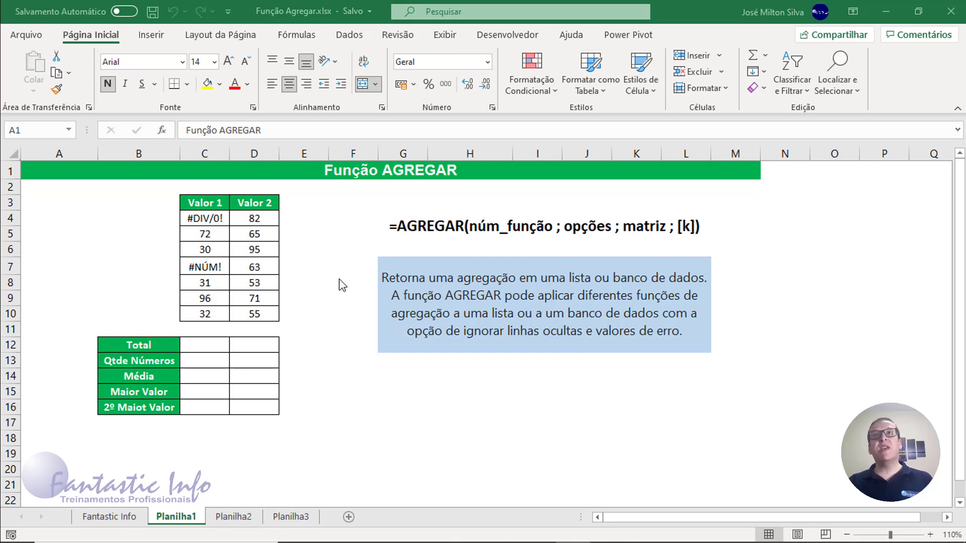
Examine the AGREGAR syntax and the Valor 1 and Valor 2 data, including the error cells C4 and C7
left_click(428, 226)
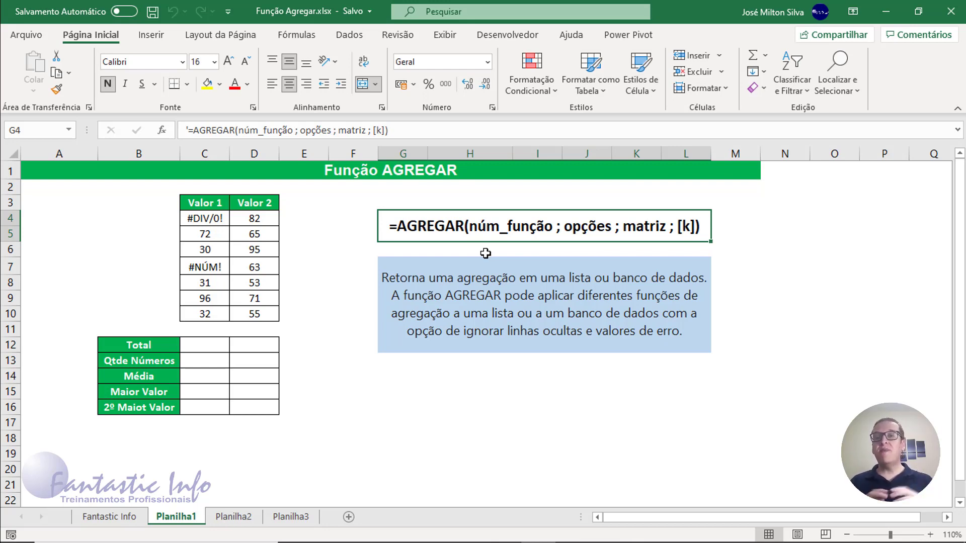
left_click(225, 344)
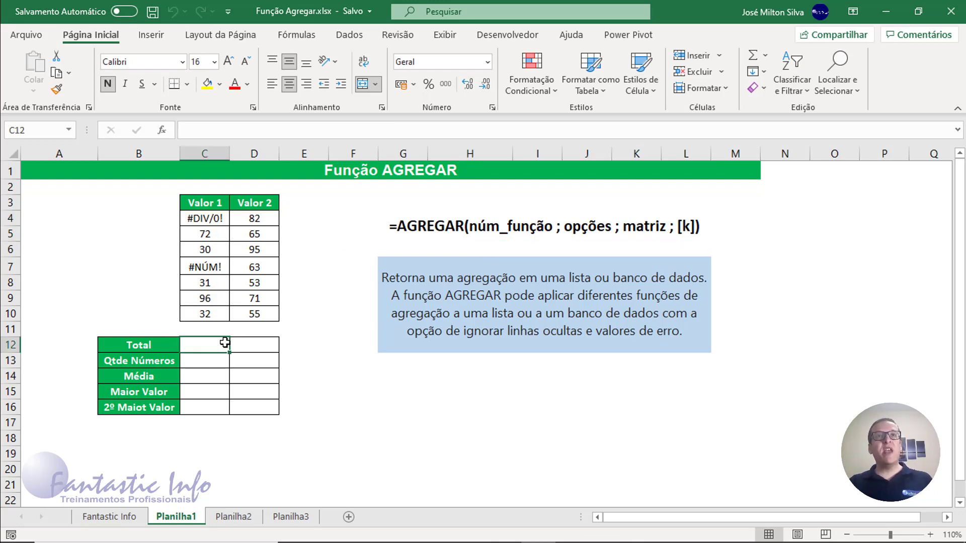
left_click(205, 218)
left_click_drag(205, 218, 205, 314)
left_click_drag(260, 220, 254, 314)
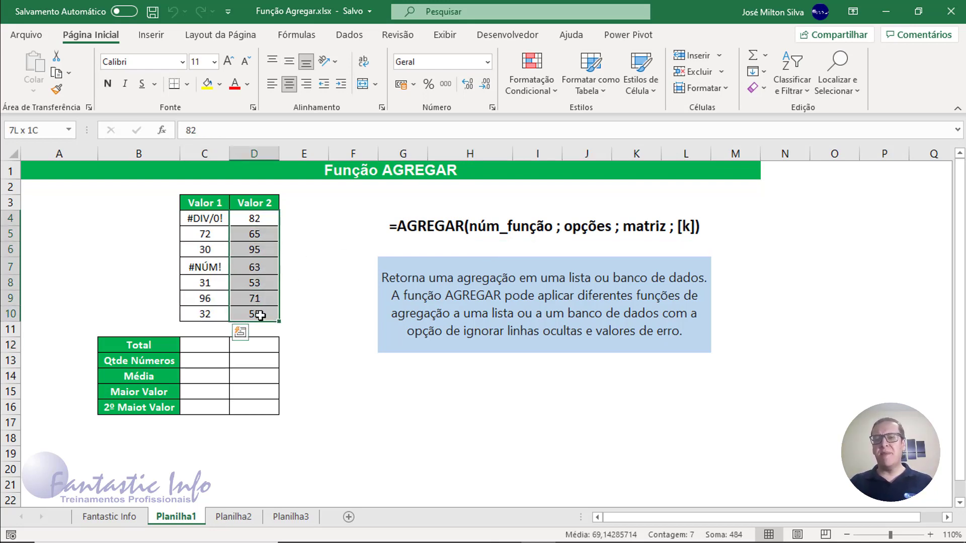
left_click_drag(210, 224, 205, 314)
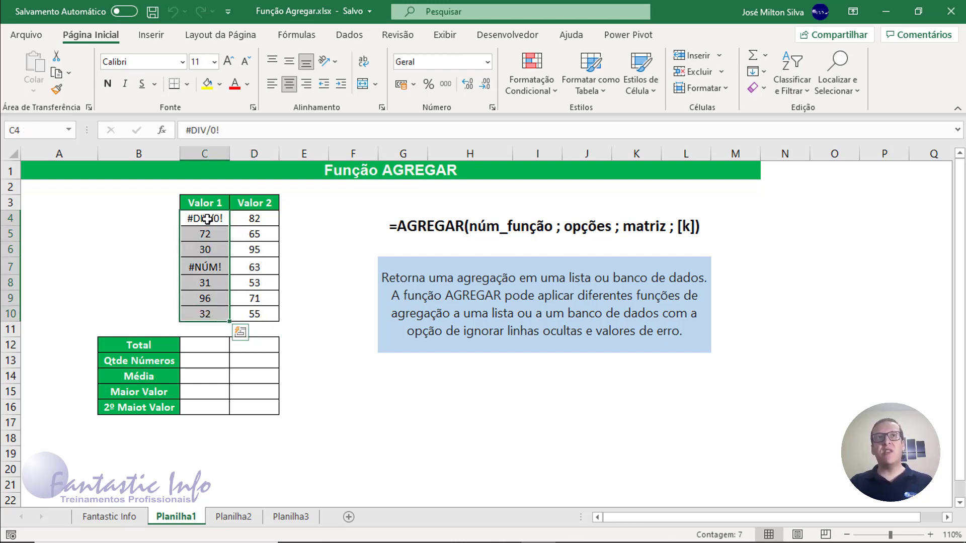
left_click(208, 262)
left_click(204, 222)
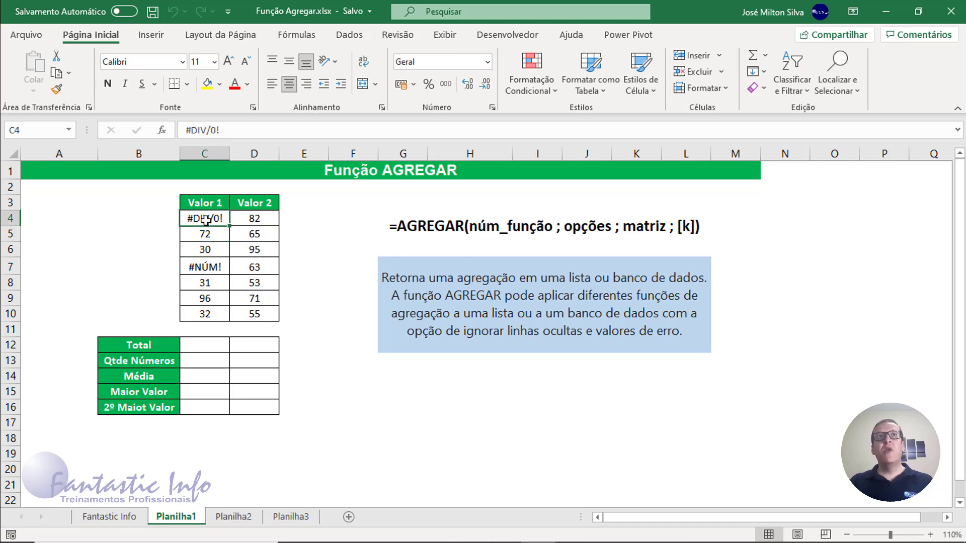
left_click(209, 272)
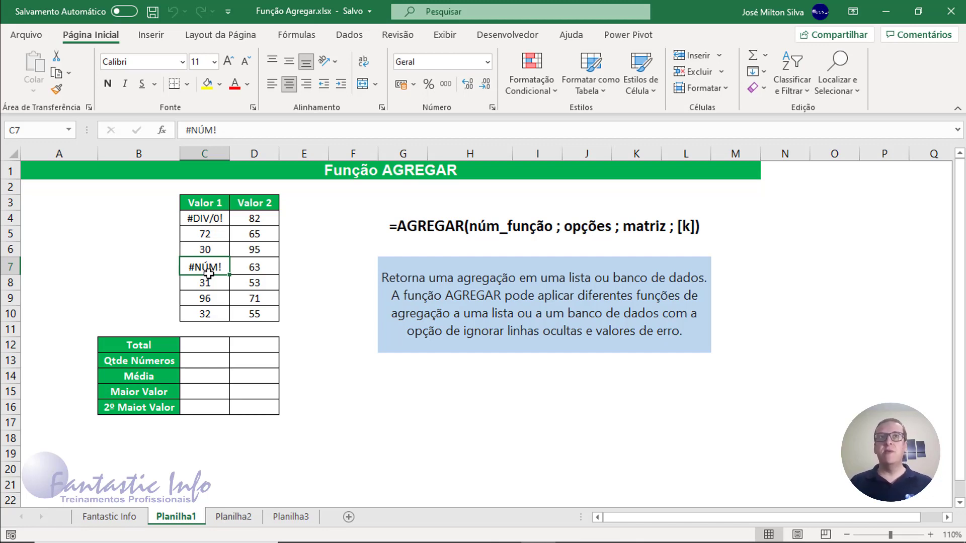
Try to total the Valor 1 column in cell C12 with the formula =SOMA(C4:C10)
left_click(194, 345)
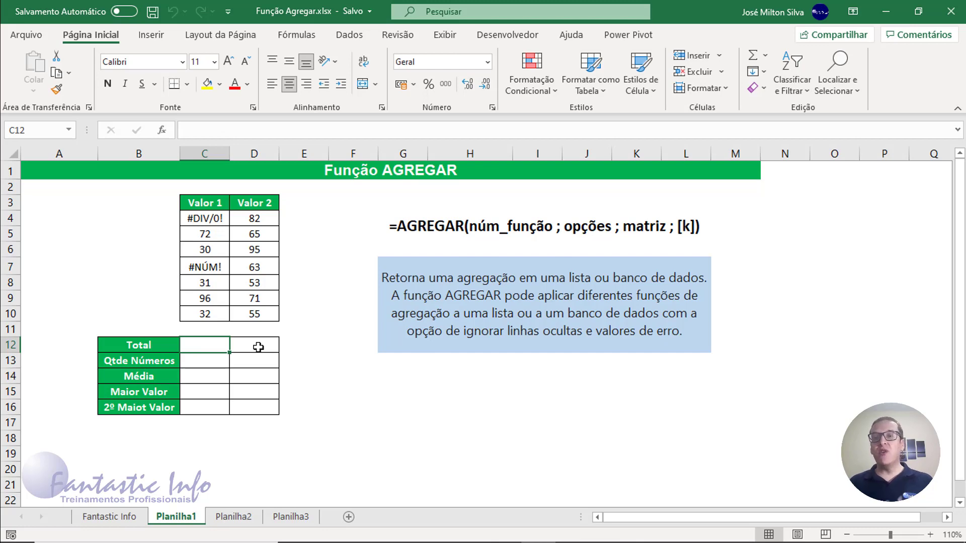
type("=soma")
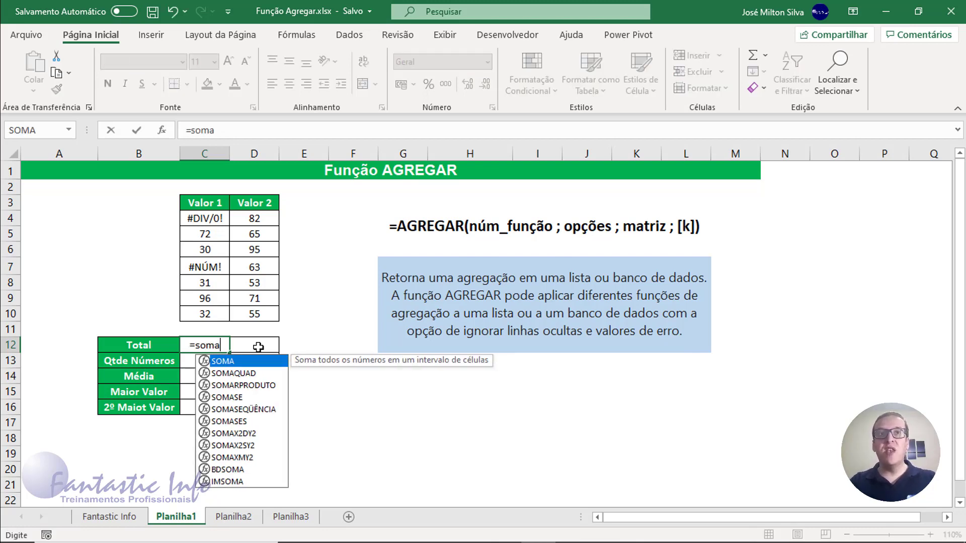
key("Tab")
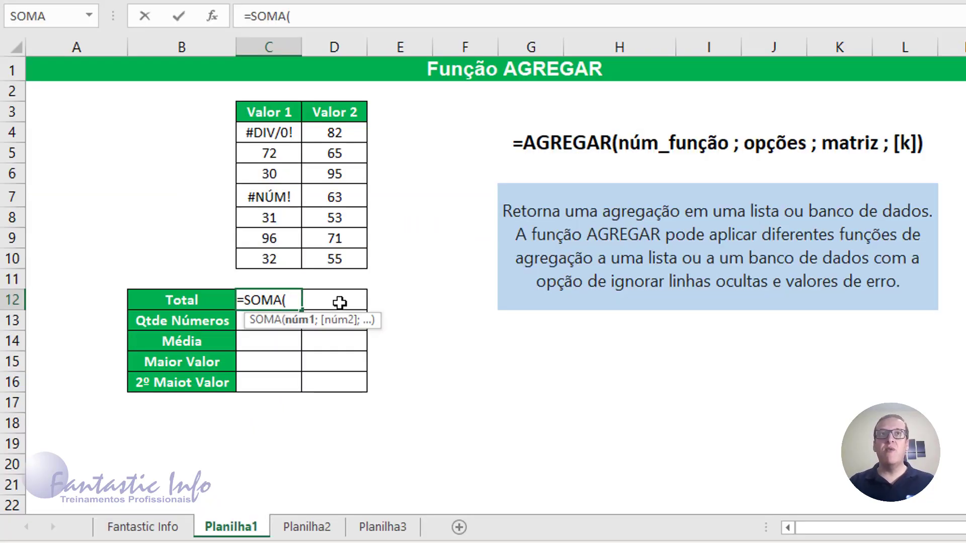
left_click_drag(210, 218, 205, 316)
left_click_drag(269, 261, 270, 261)
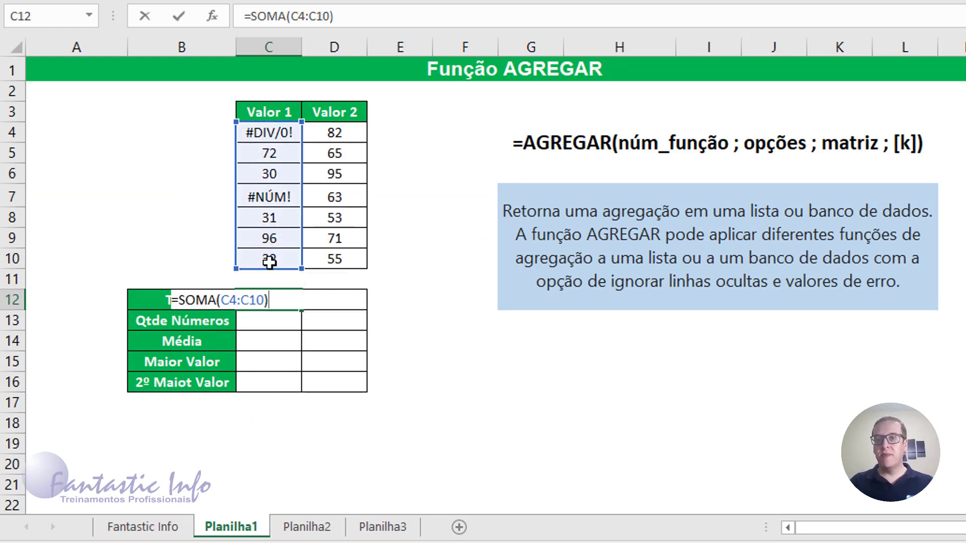
key("Return")
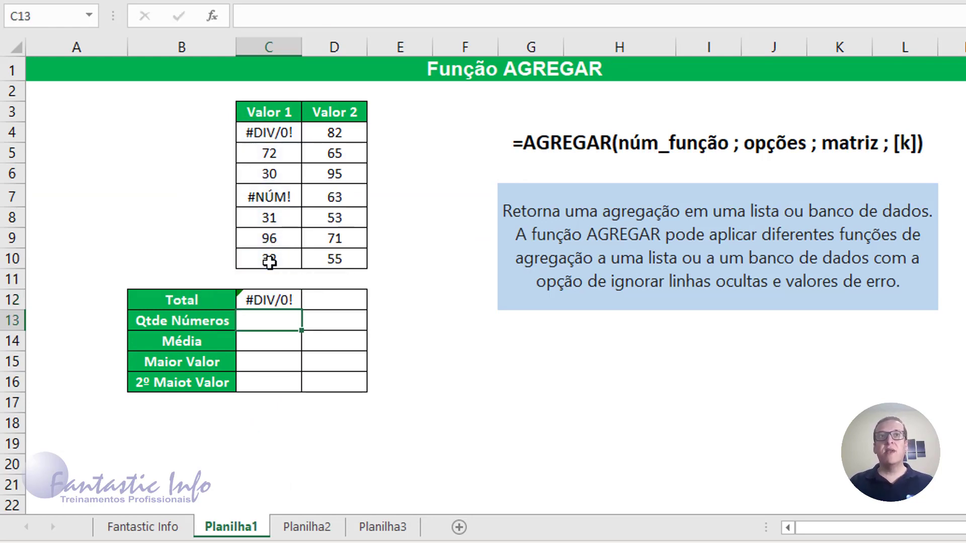
Clear the SOMA formula from the Valor 1 total cell C12
left_click_drag(280, 300, 330, 386)
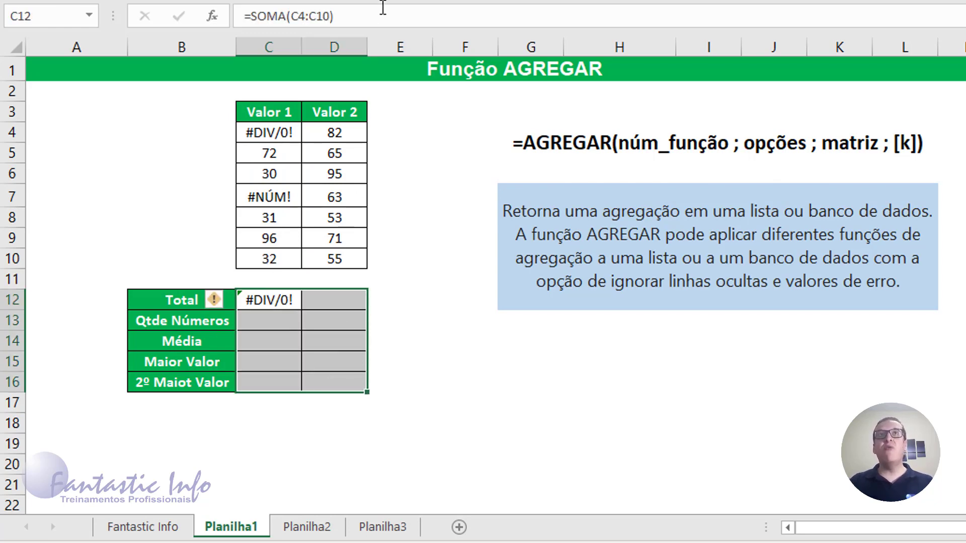
left_click(259, 314)
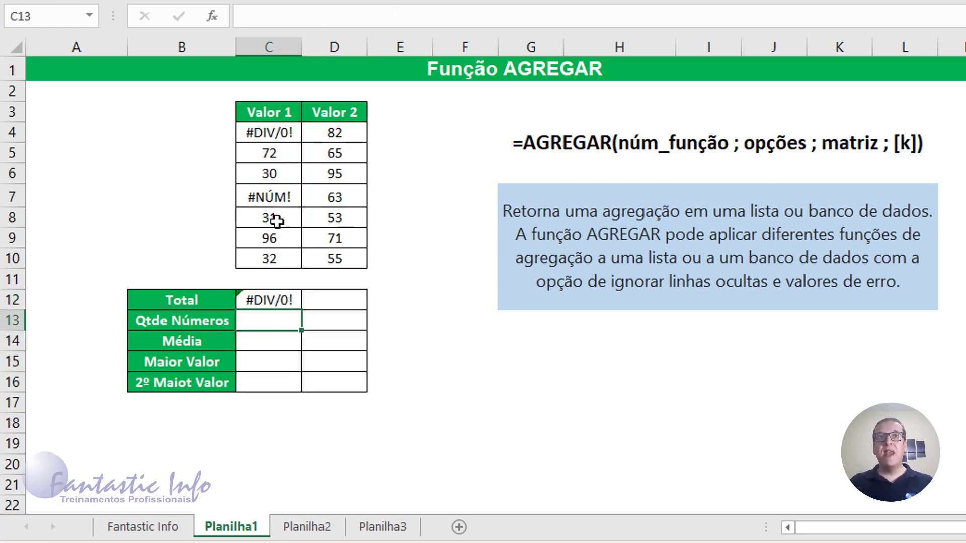
left_click(283, 304)
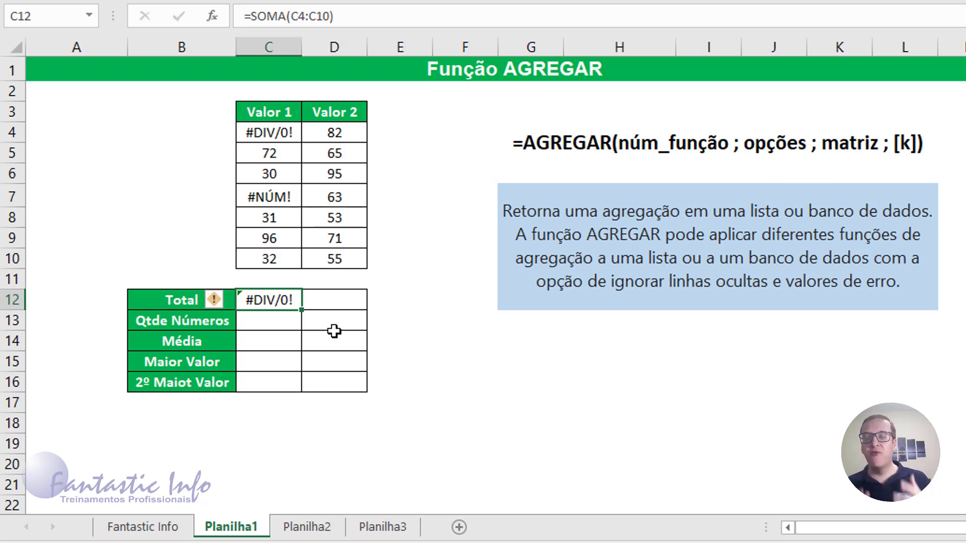
key("Delete")
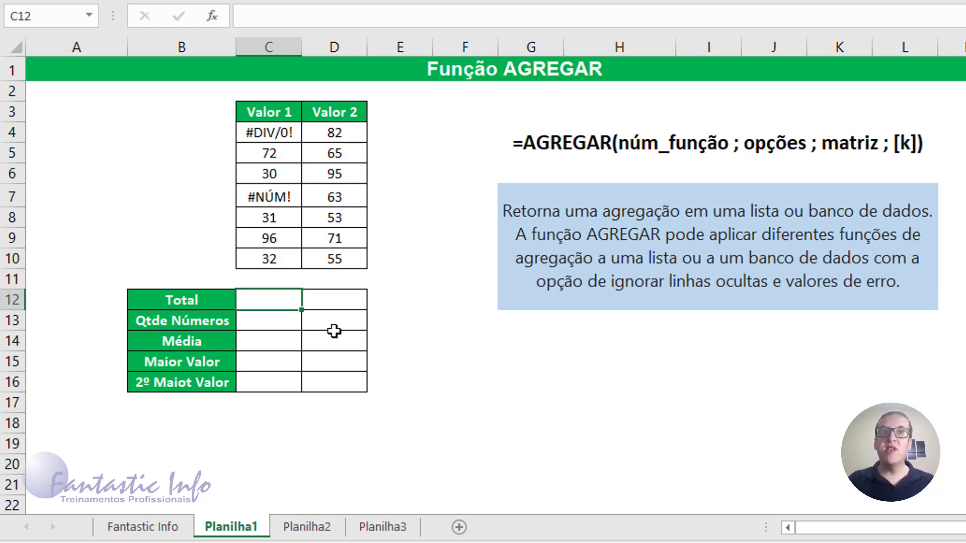
Start an AGREGAR formula in C12, review the available function numbers and choose 9 - SOMA as the first argument
type("=")
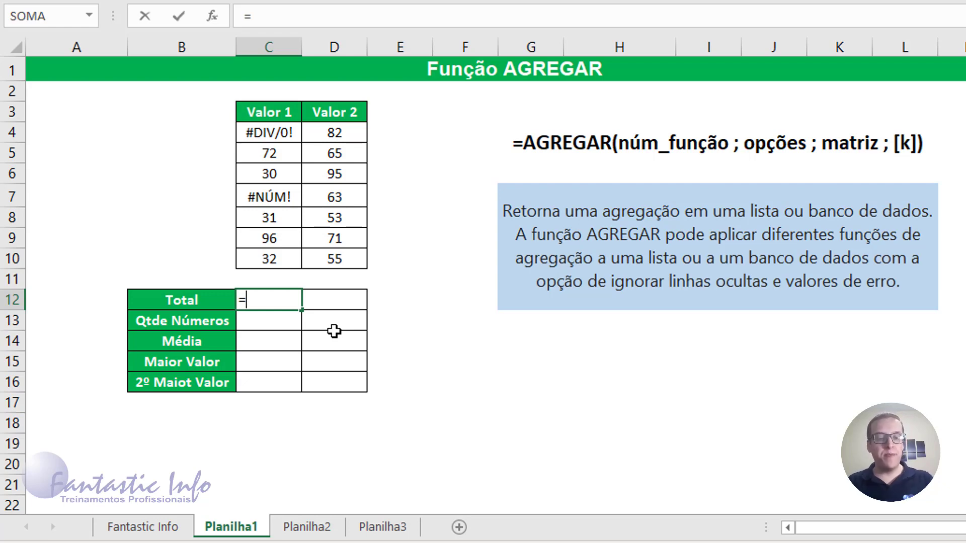
type("agre")
key("Tab")
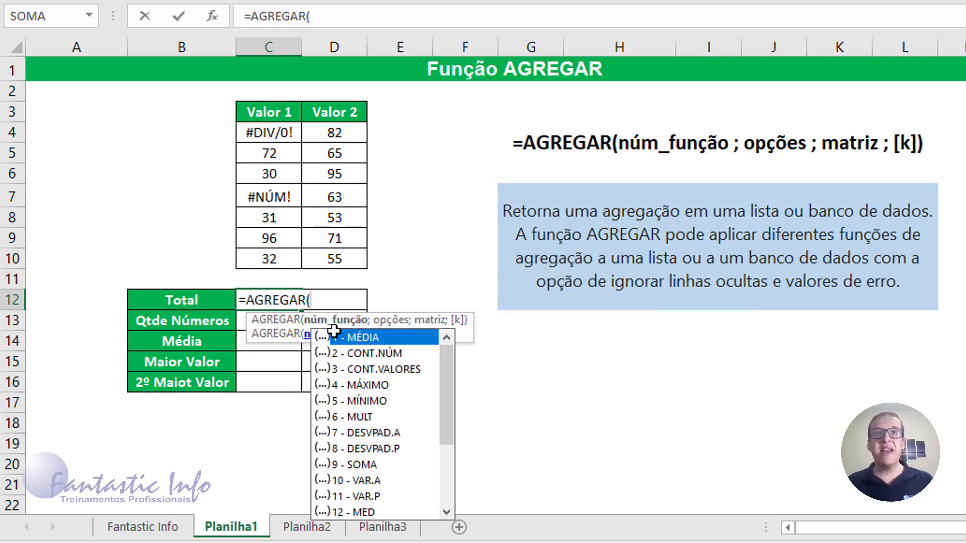
key("Escape")
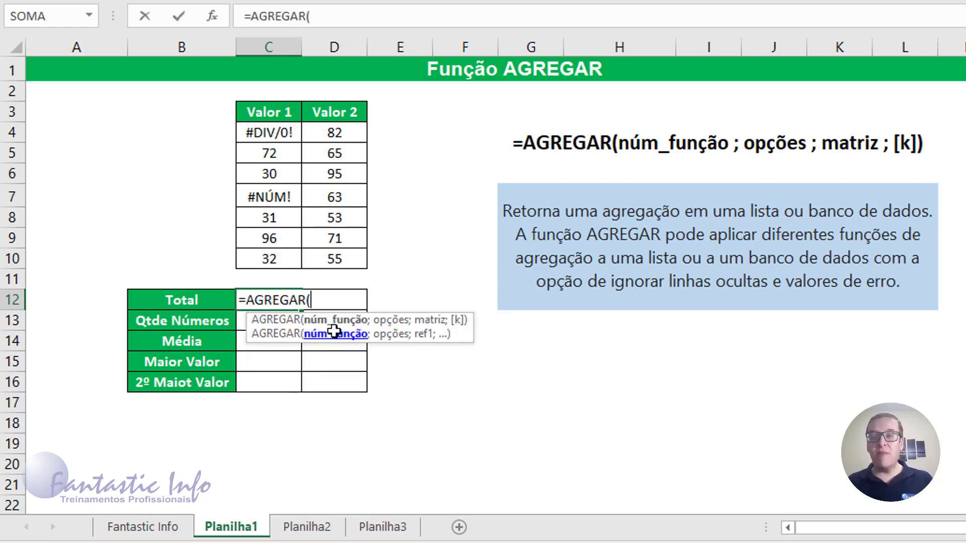
key("BackSpace")
key("Tab")
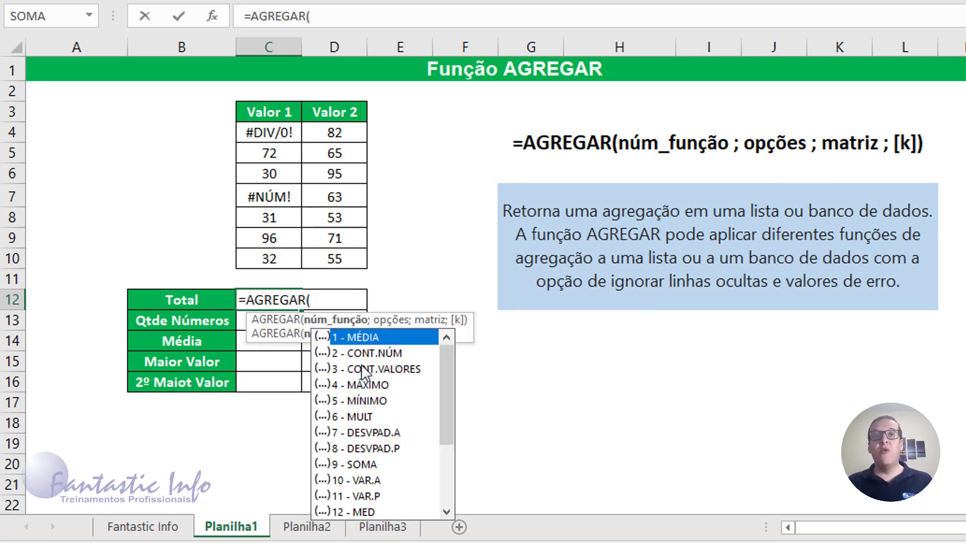
left_click_drag(445, 357, 440, 436)
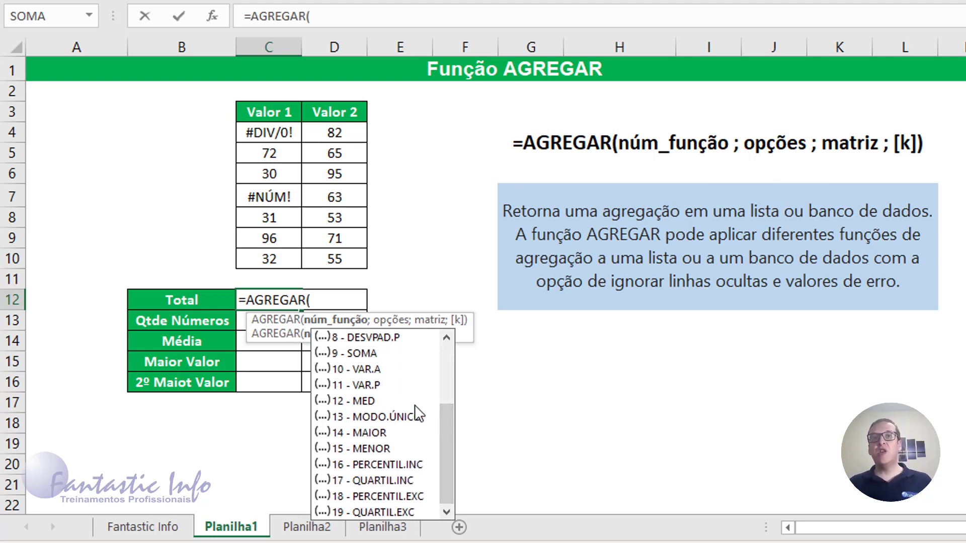
left_click_drag(449, 424, 448, 348)
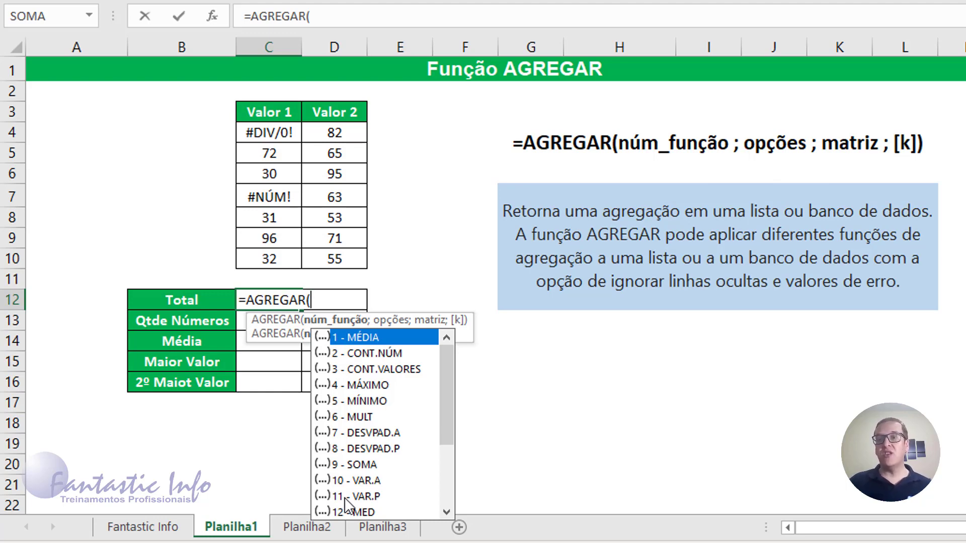
scroll(347, 504, "down", 3)
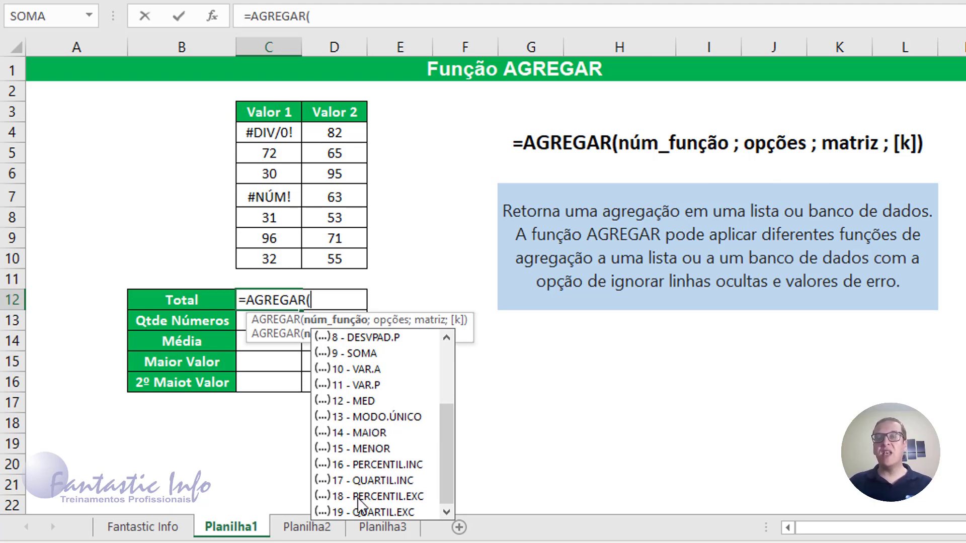
scroll(367, 462, "up", 3)
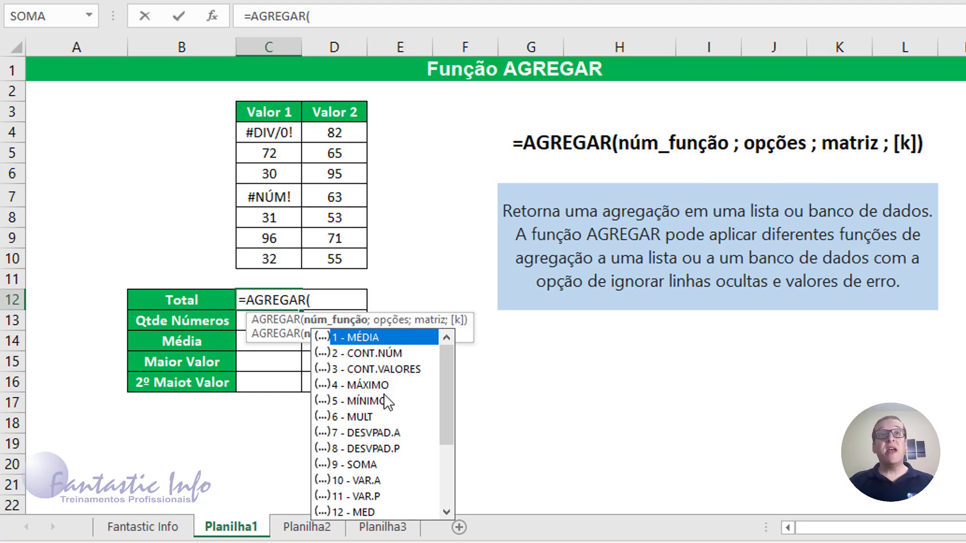
double_click(341, 464)
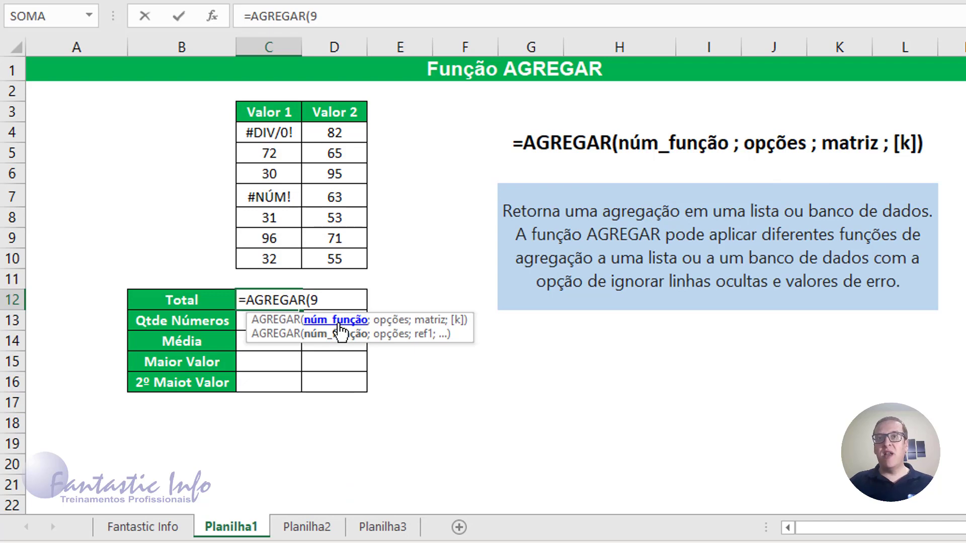
Complete the C12 formula with option 3, ignoring hidden rows, error values and nested functions, and range C4:C10, as =AGREGAR(9;3;C4:C10)
type(";")
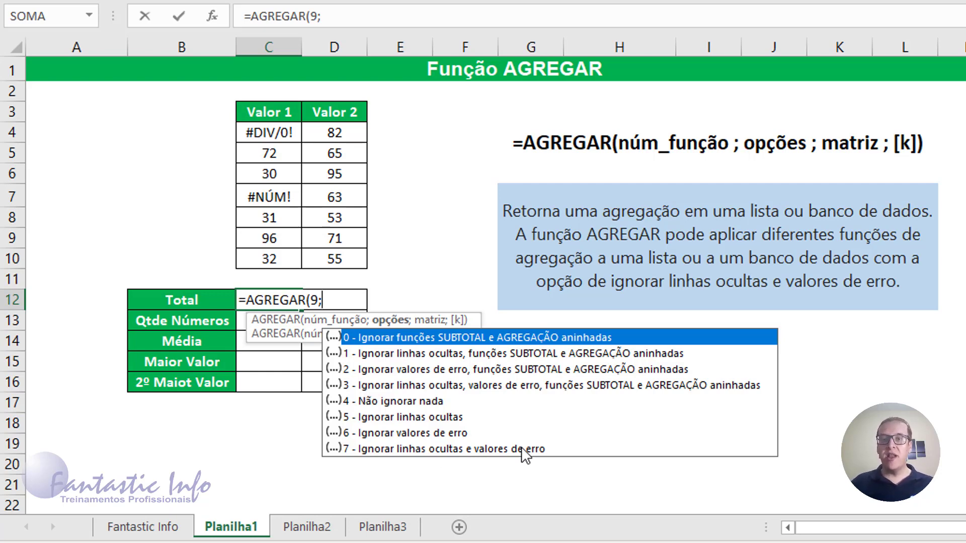
left_click(446, 391)
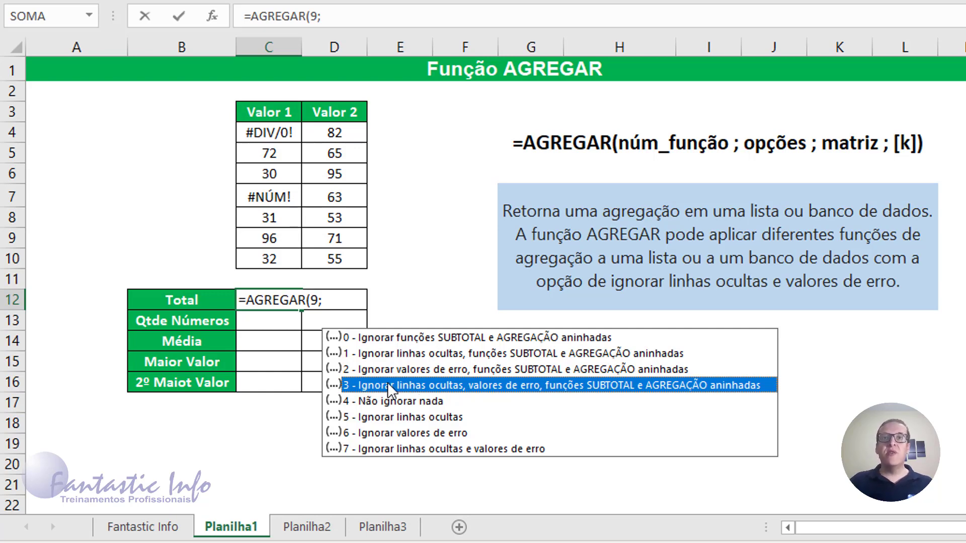
double_click(426, 386)
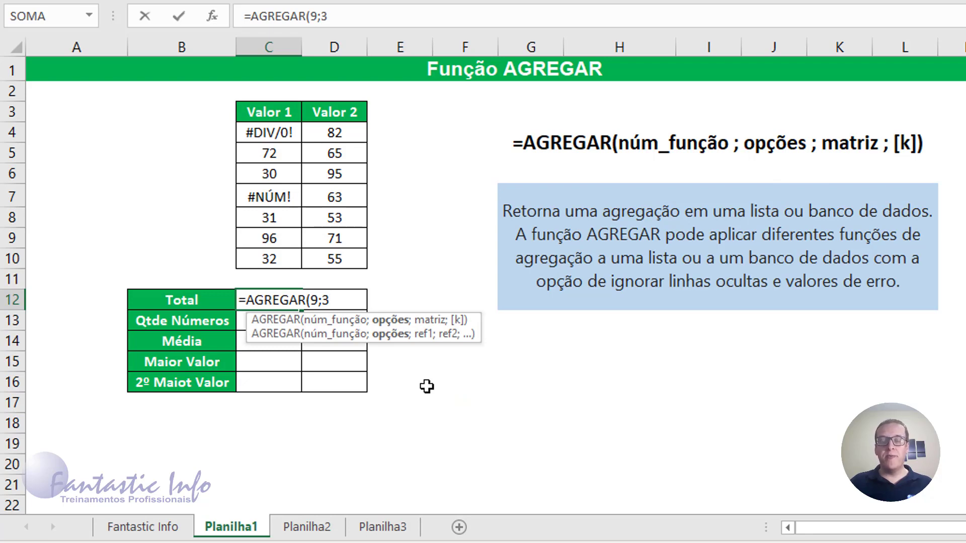
type(";")
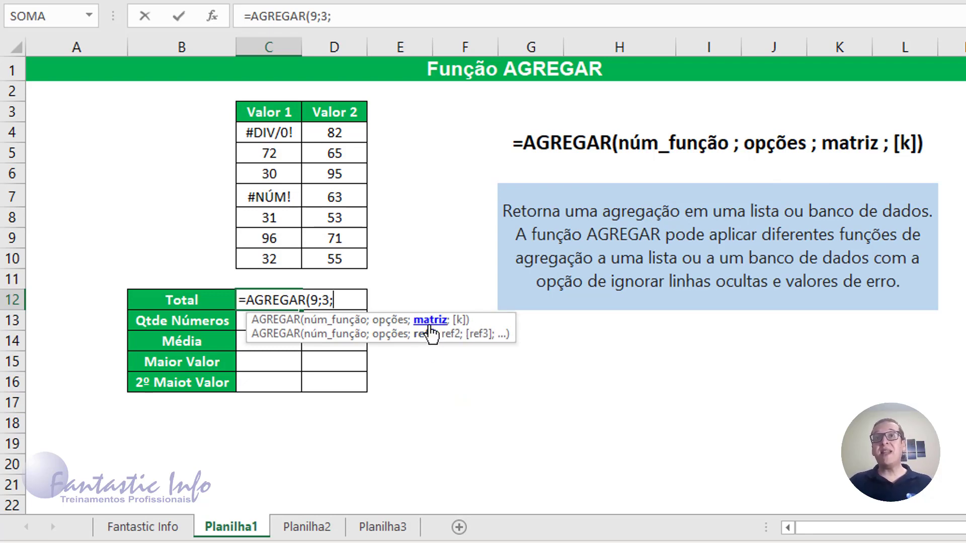
left_click_drag(277, 134, 270, 256)
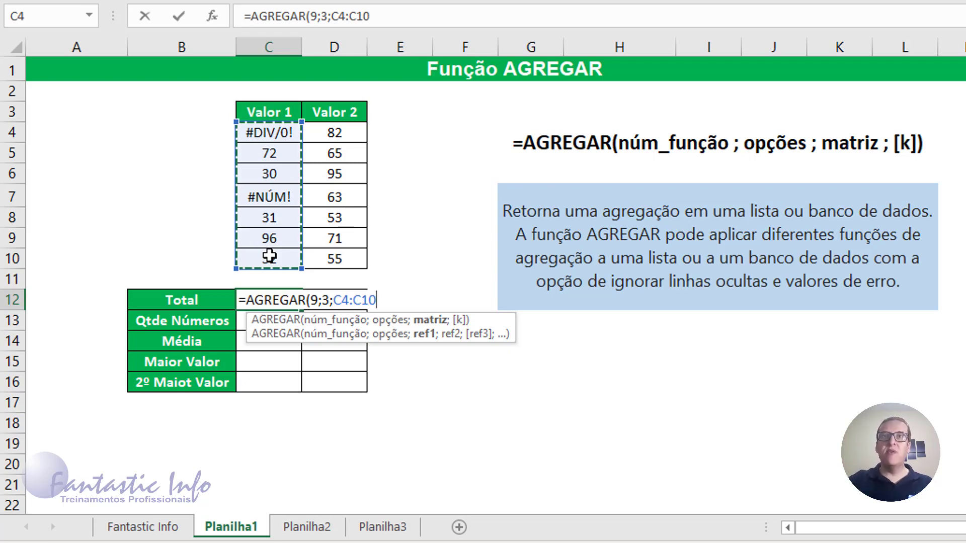
type(")")
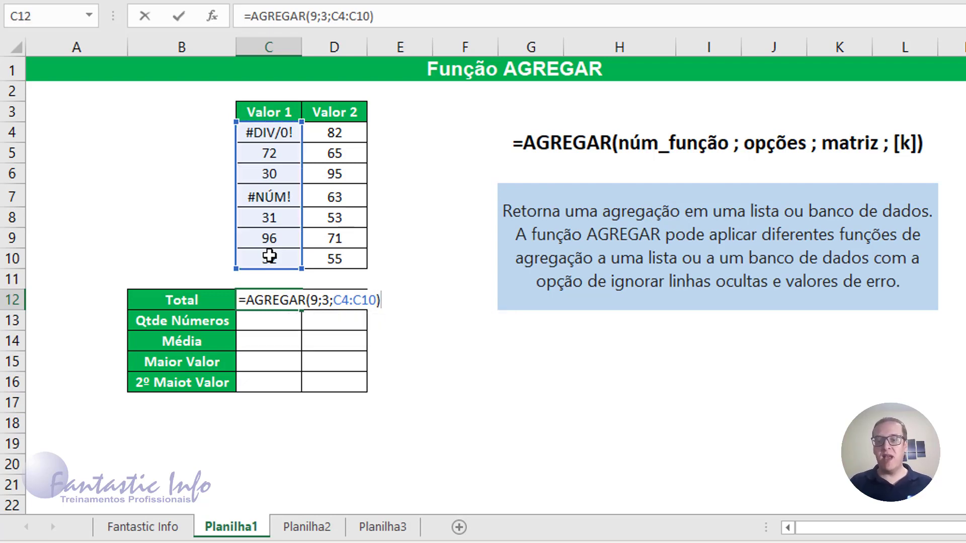
key("Return")
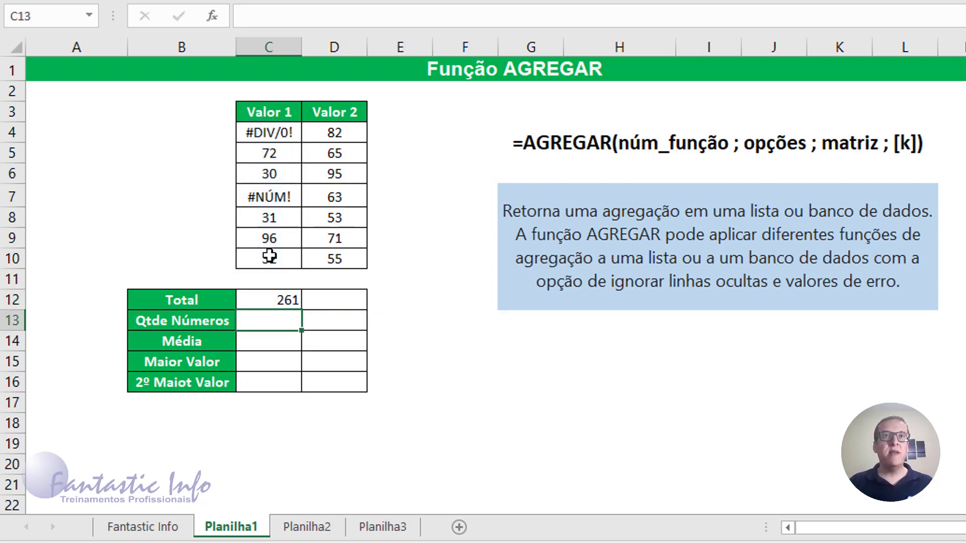
Fill the AGREGAR total formula from C12 across to D12 and check the copied formula
left_click(263, 301)
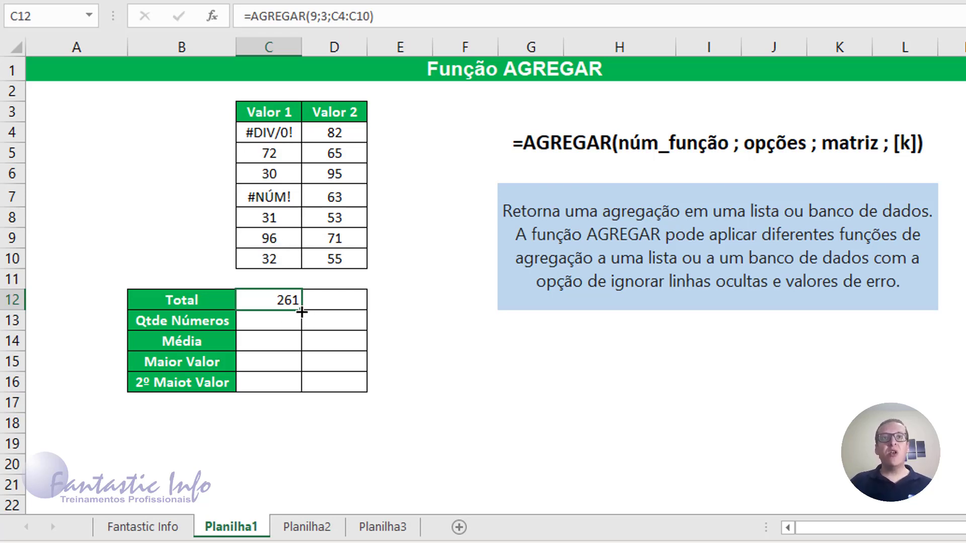
left_click_drag(301, 312, 333, 306)
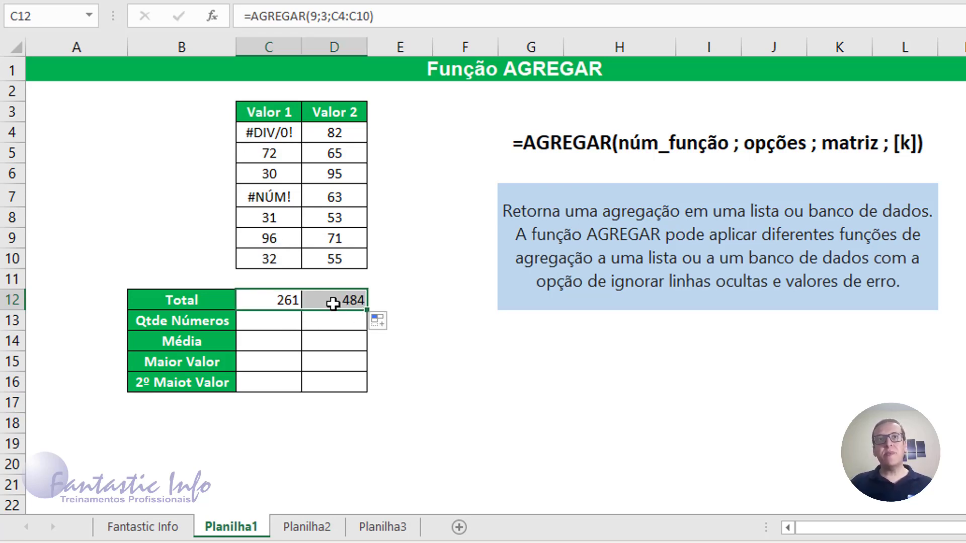
left_click(334, 302)
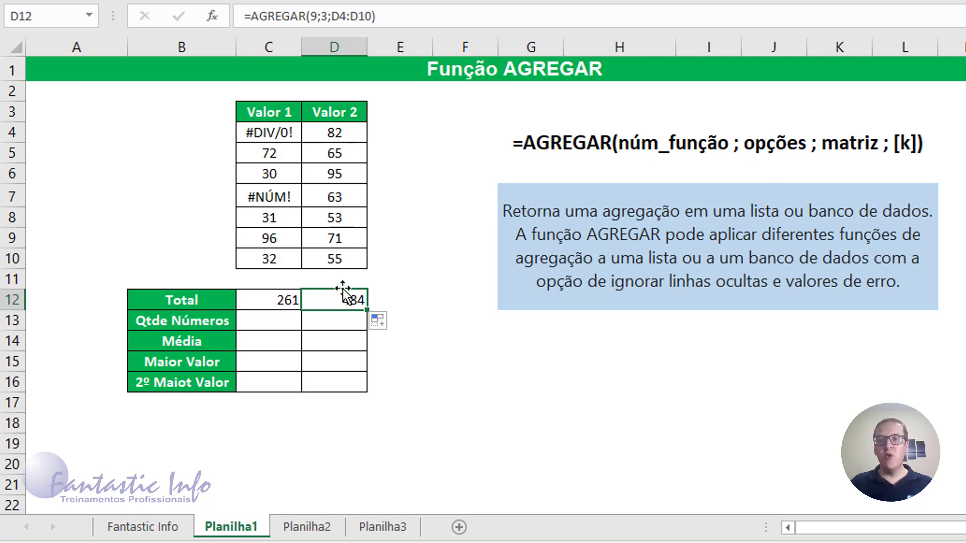
Enter the Valor 1 number count in C13 as =AGREGAR(2;3;C4:C10), using function 2 - CONT.NÚM and option 3 to ignore hidden rows and errors
left_click(279, 317)
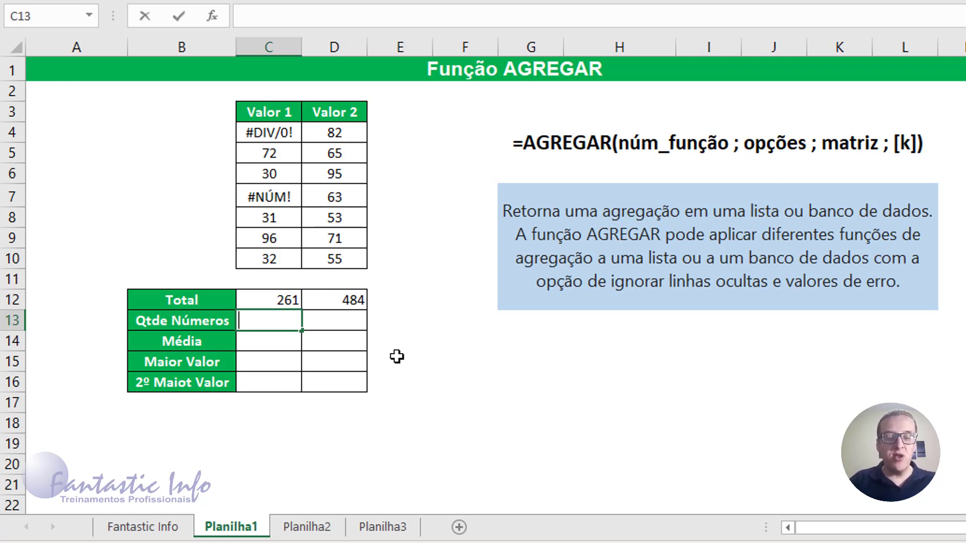
type("=AGRE")
key("Tab")
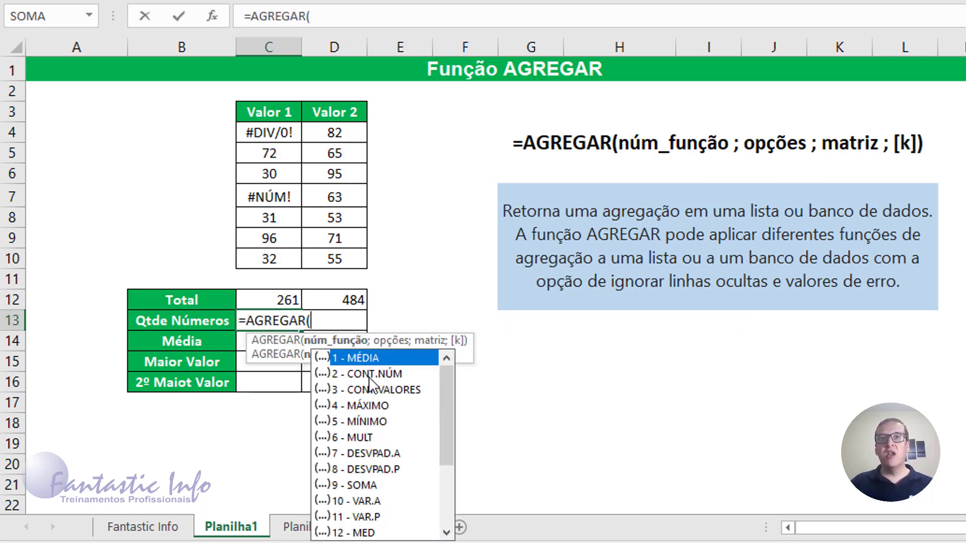
double_click(387, 374)
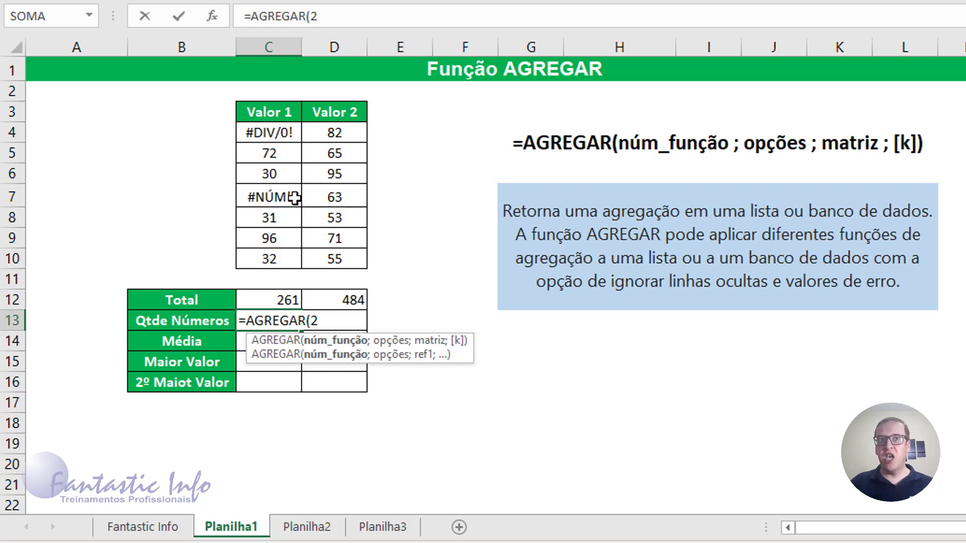
type(";")
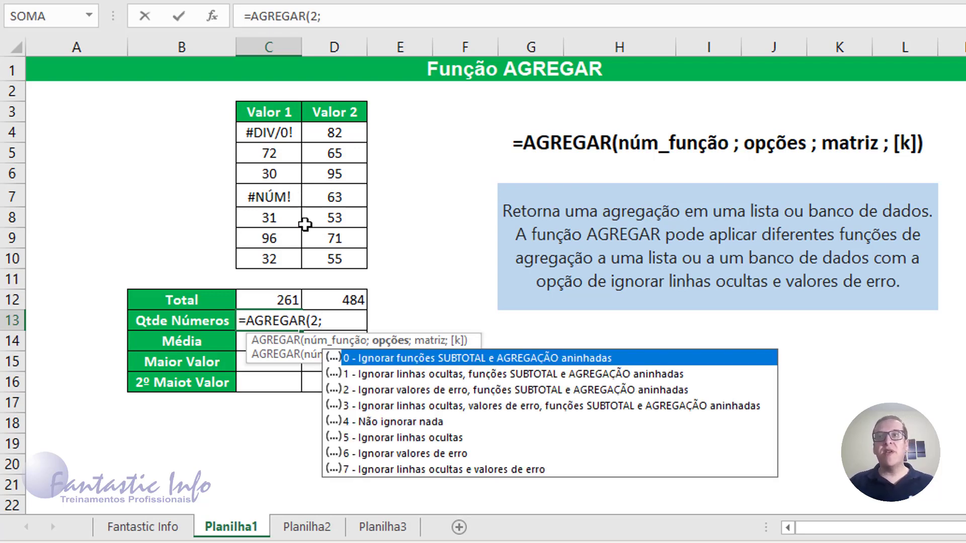
double_click(471, 407)
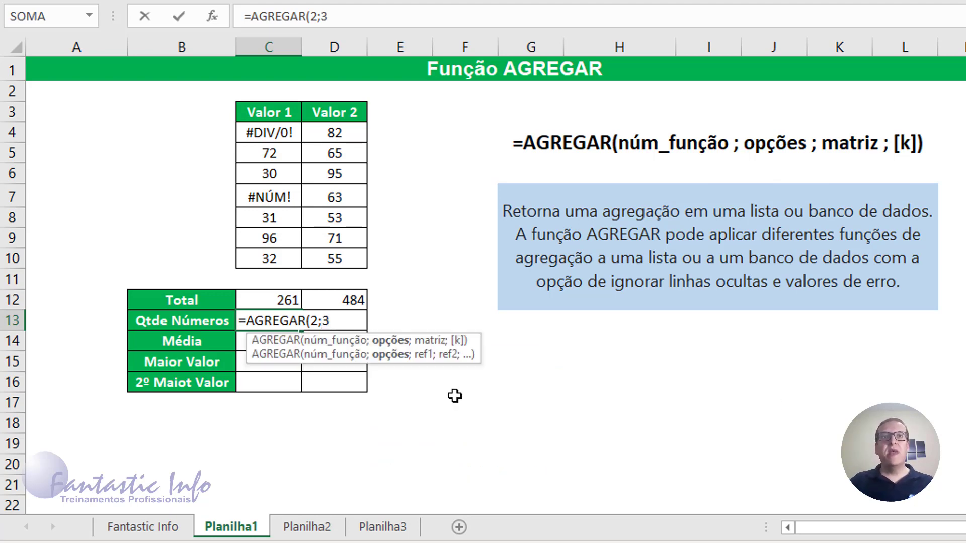
type(";")
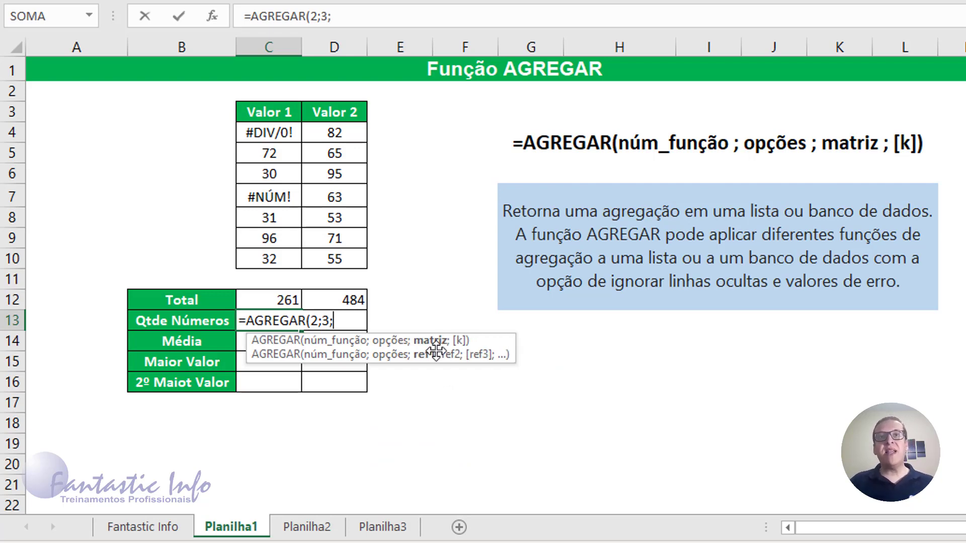
left_click_drag(274, 132, 274, 259)
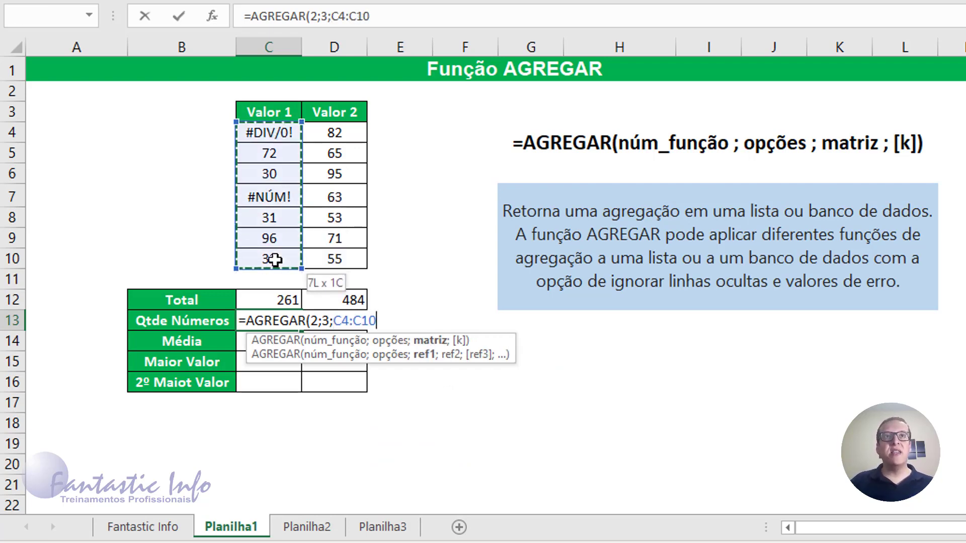
type(")")
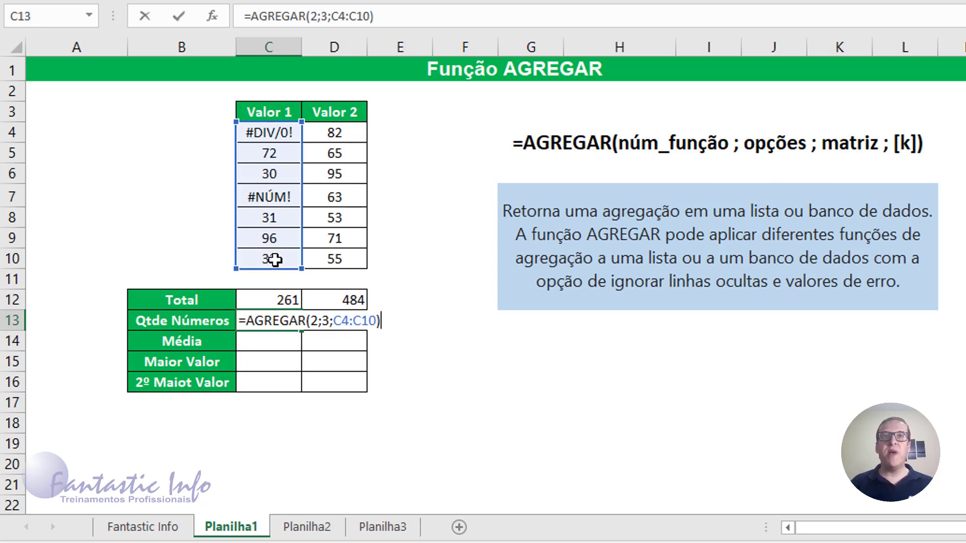
key("Return")
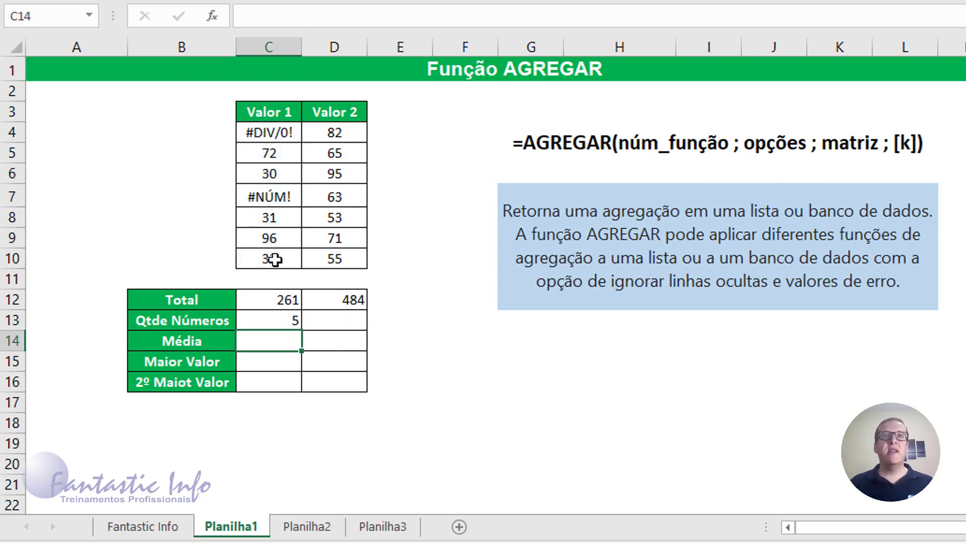
Check the numeric Valor 1 cells against the count, and fill the C13 formula across to D13
left_click(282, 321)
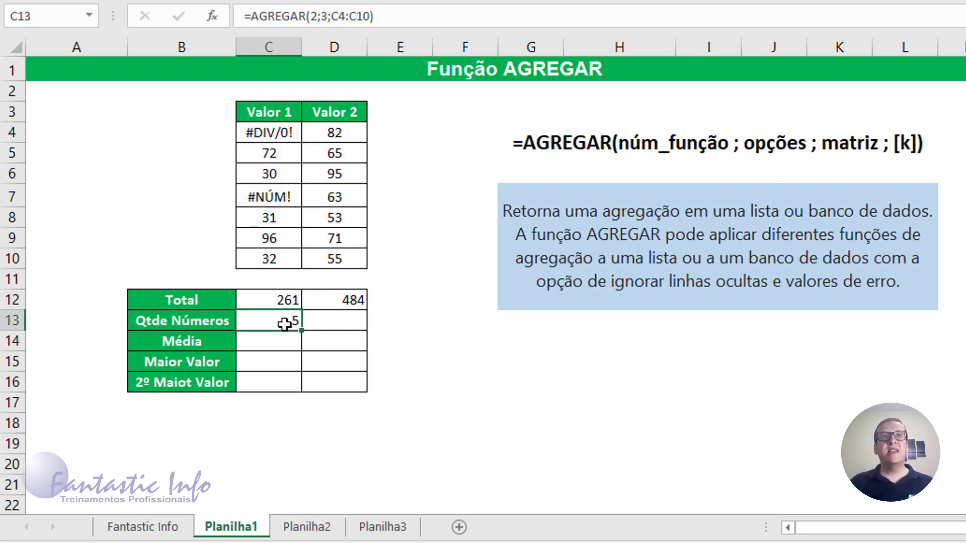
left_click(278, 258)
left_click(278, 235)
left_click(276, 218)
left_click(276, 175)
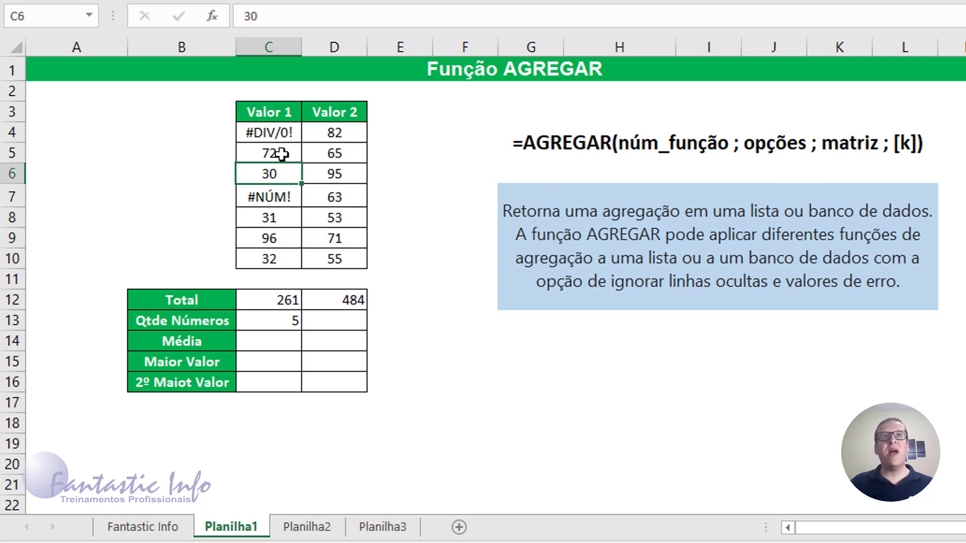
left_click(275, 154)
left_click(279, 321)
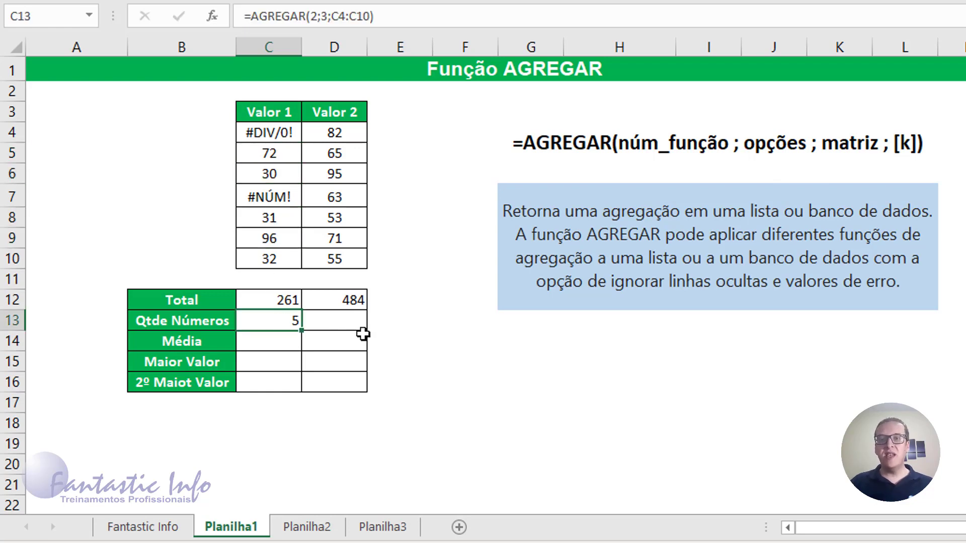
left_click_drag(301, 330, 356, 329)
Enter the Valor 1 average in C14 as =AGREGAR(1;3;C4:C10), using 1 - MÉDIA and option 3, and fill it across to D14
left_click(279, 349)
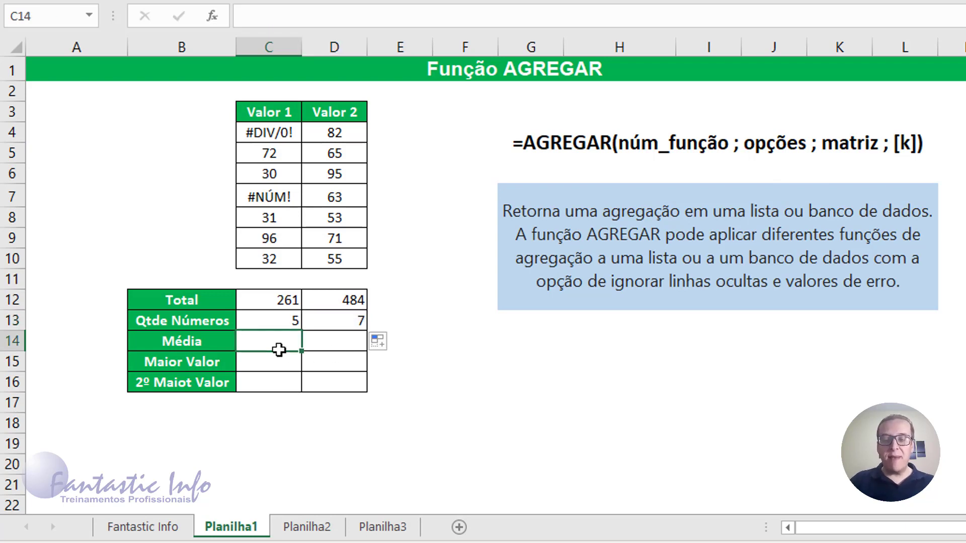
type("=M")
key("BackSpace")
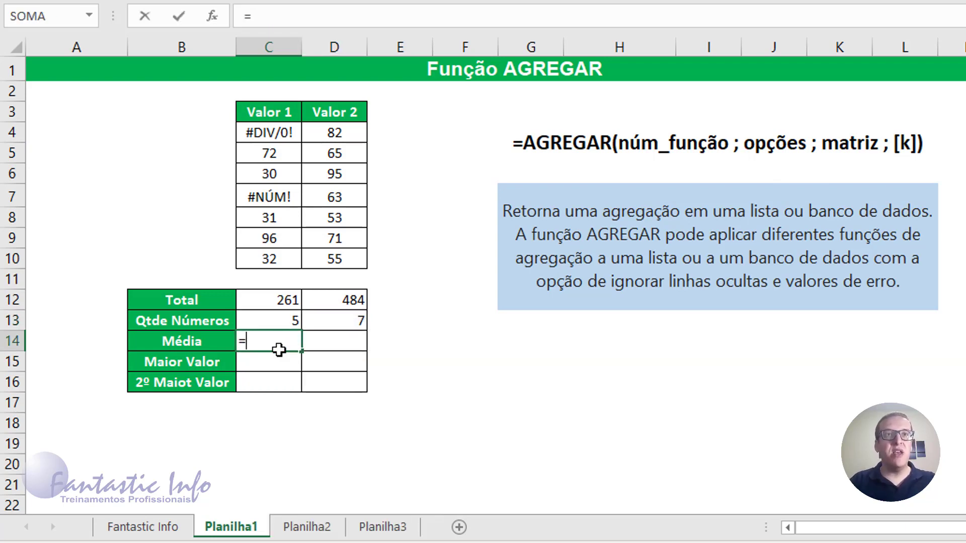
type("AGREGAR(")
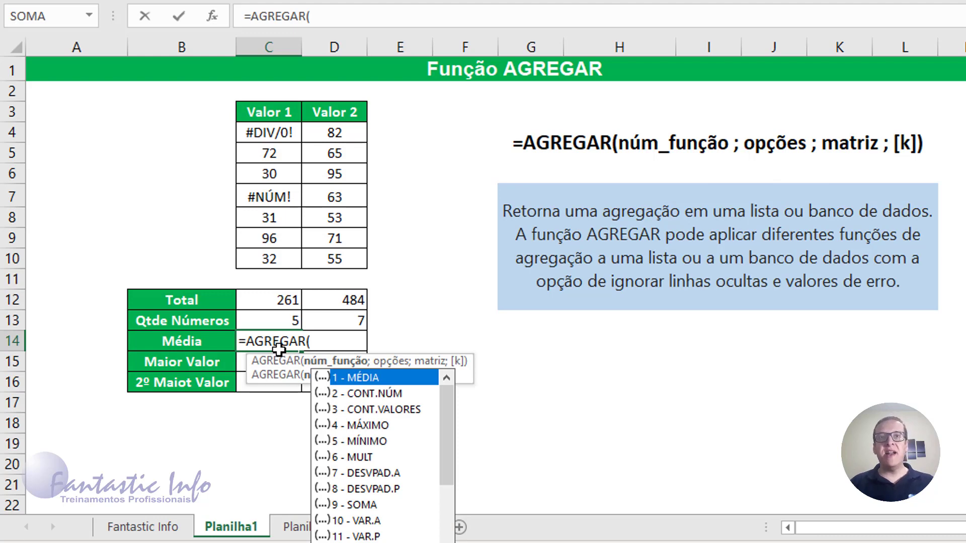
double_click(357, 379)
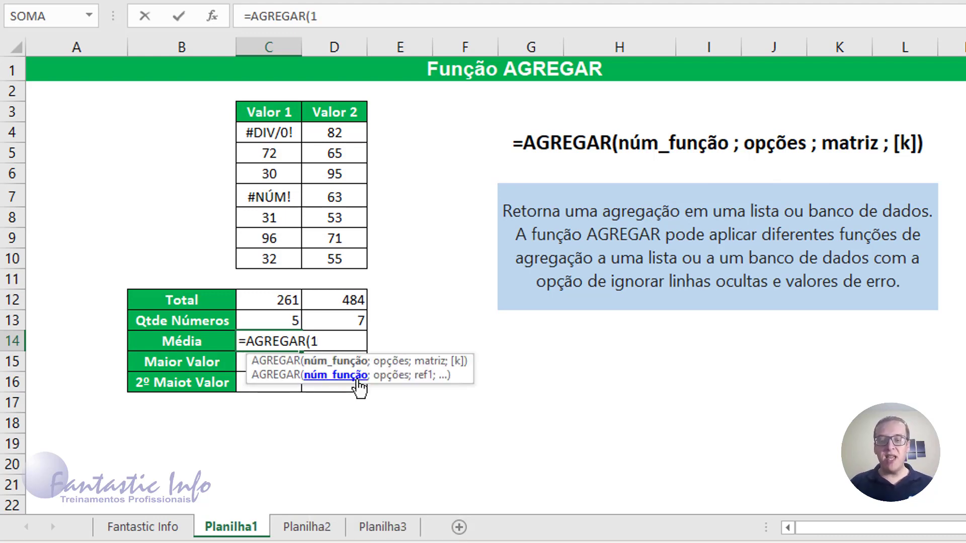
type(";")
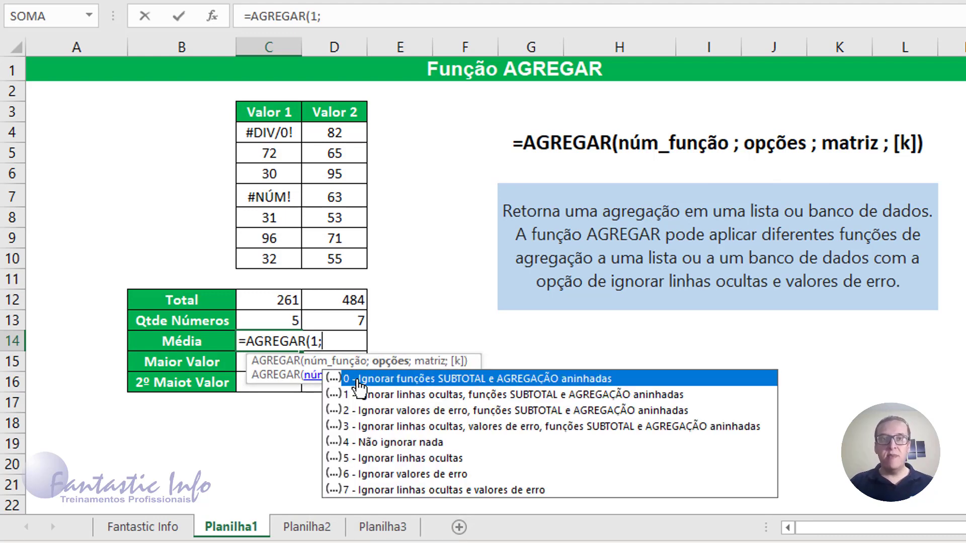
double_click(392, 426)
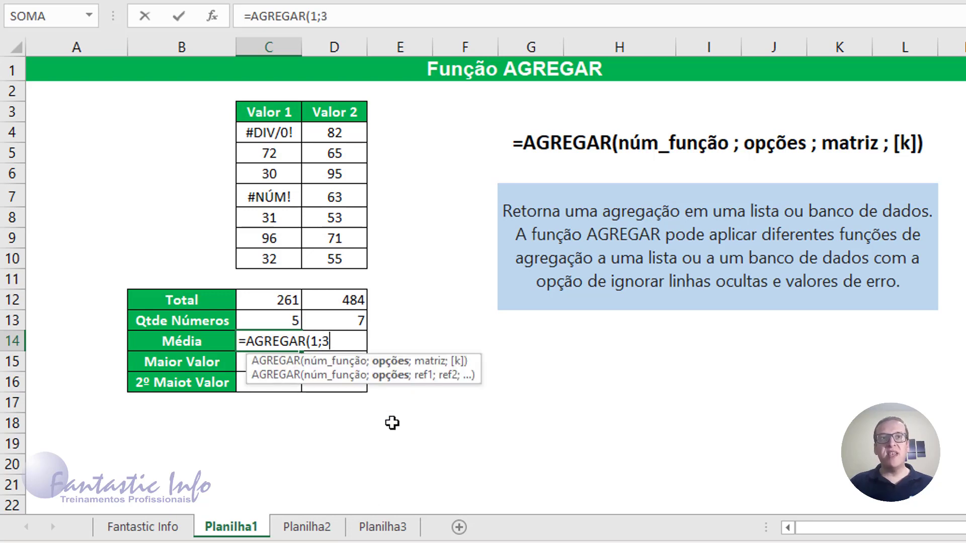
type(";")
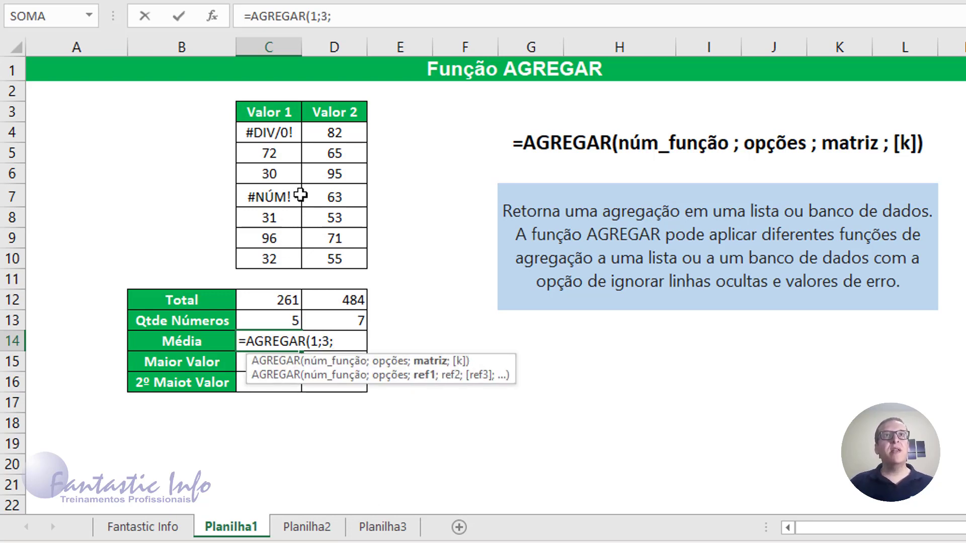
left_click_drag(278, 131, 278, 256)
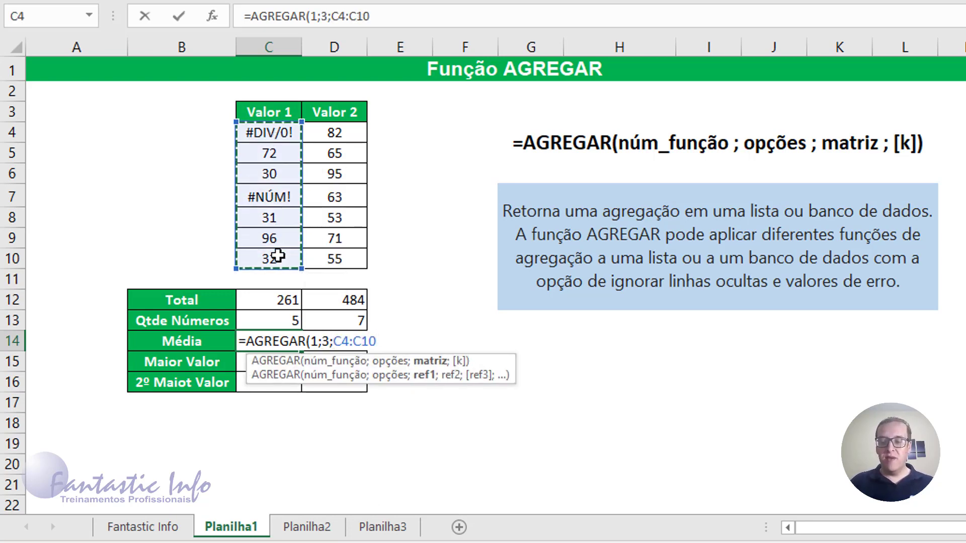
type(")")
key("Return")
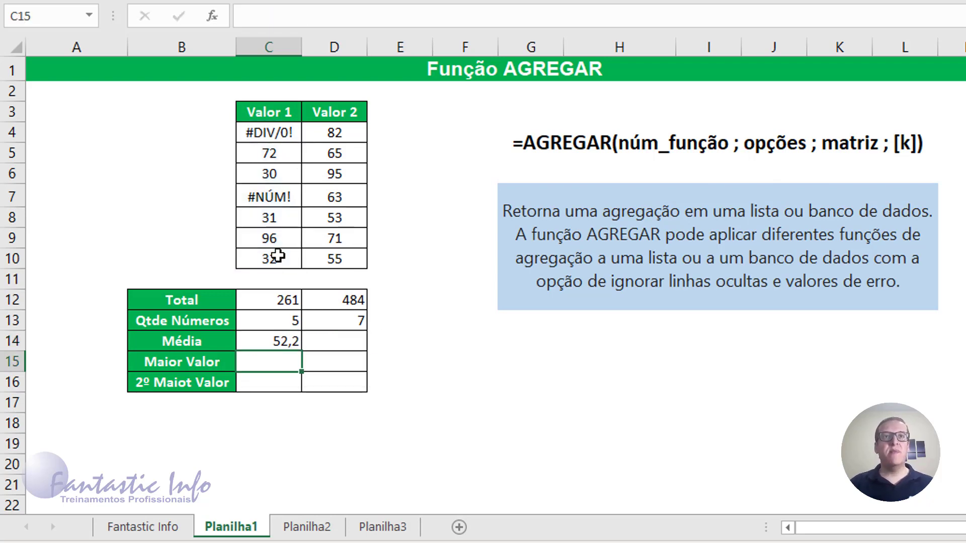
left_click(281, 341)
left_click_drag(301, 350, 358, 346)
Start an AGREGAR formula for the largest value in C15 with 4 - MÁXIMO as its function number
left_click(300, 362)
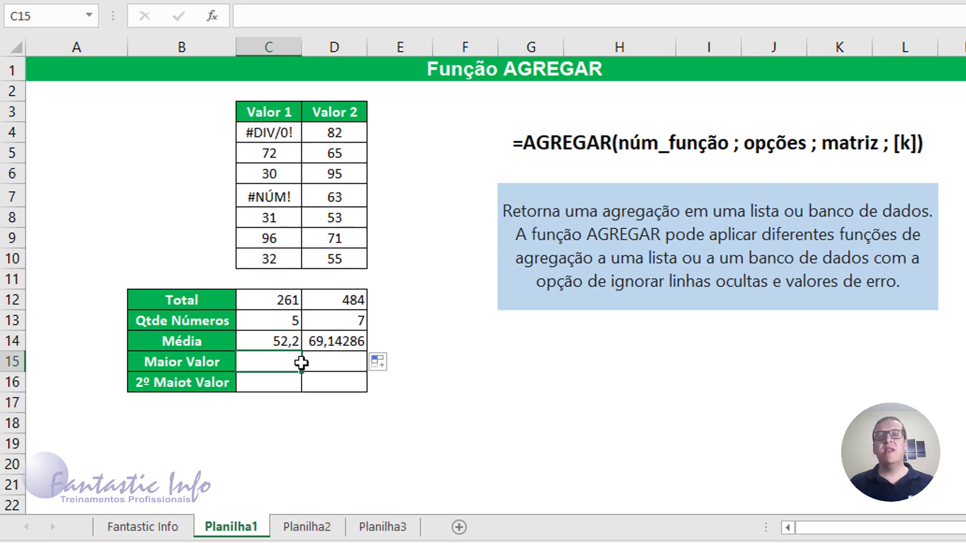
type("=")
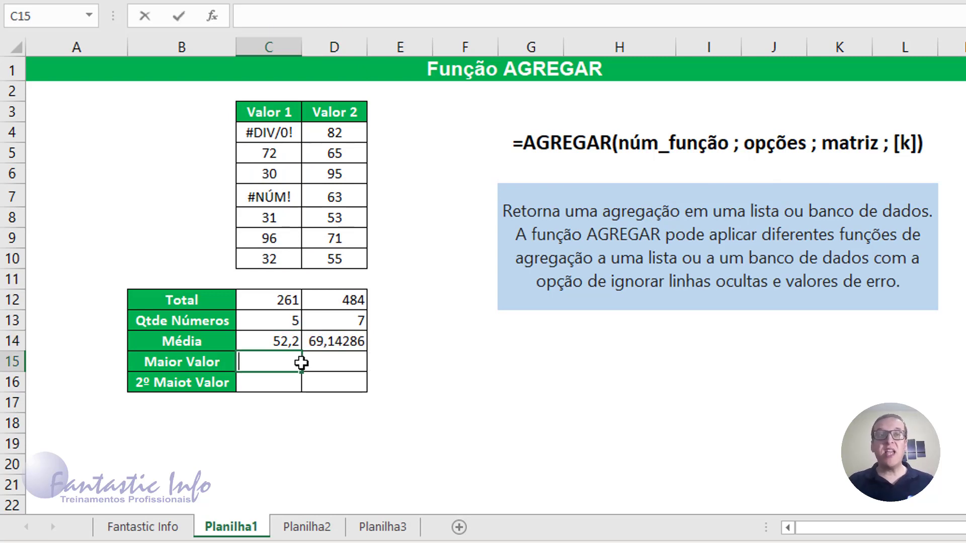
type("AGREGAR(")
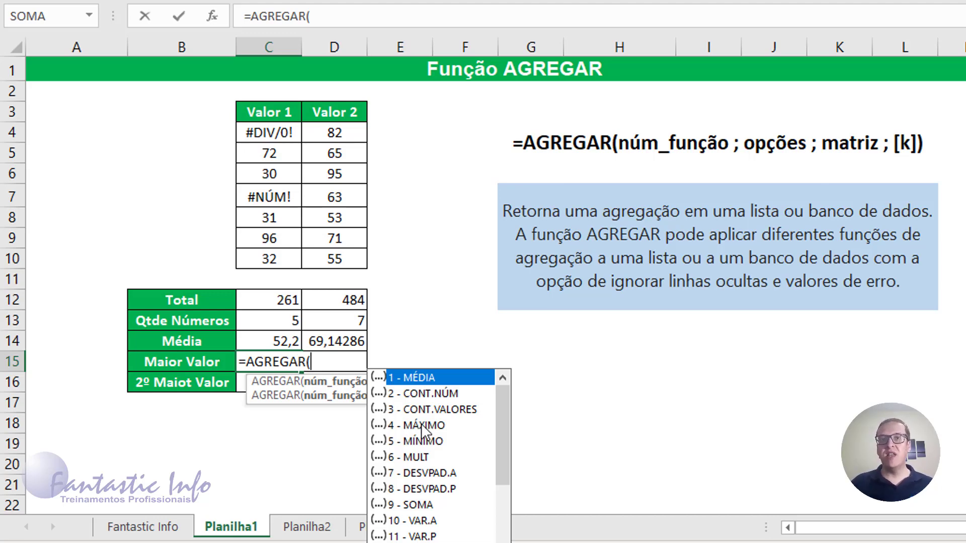
double_click(428, 427)
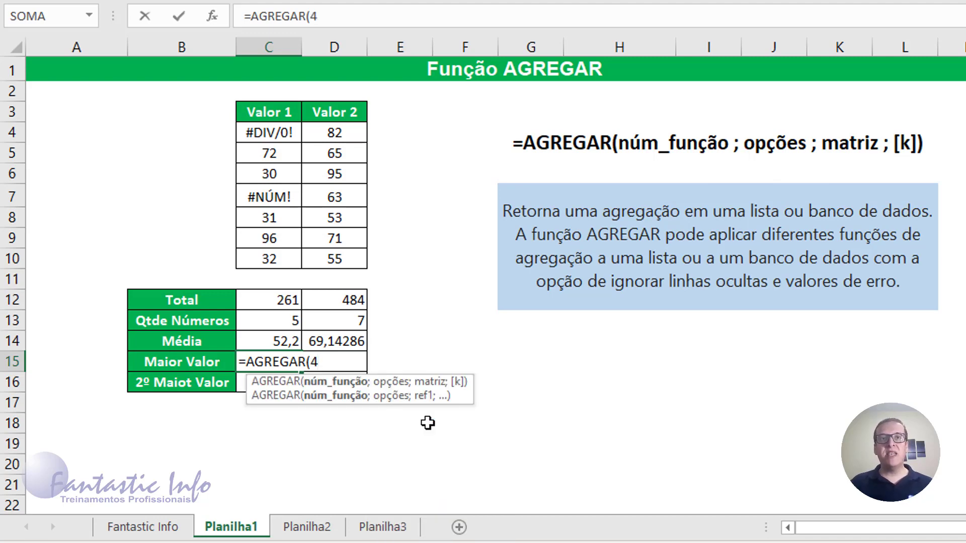
left_click(275, 137)
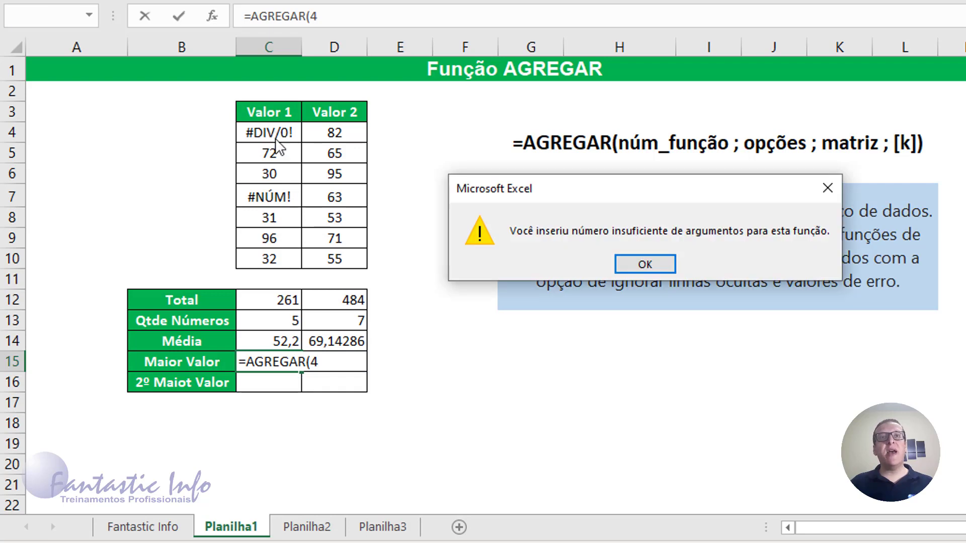
left_click(612, 259)
left_click(333, 364)
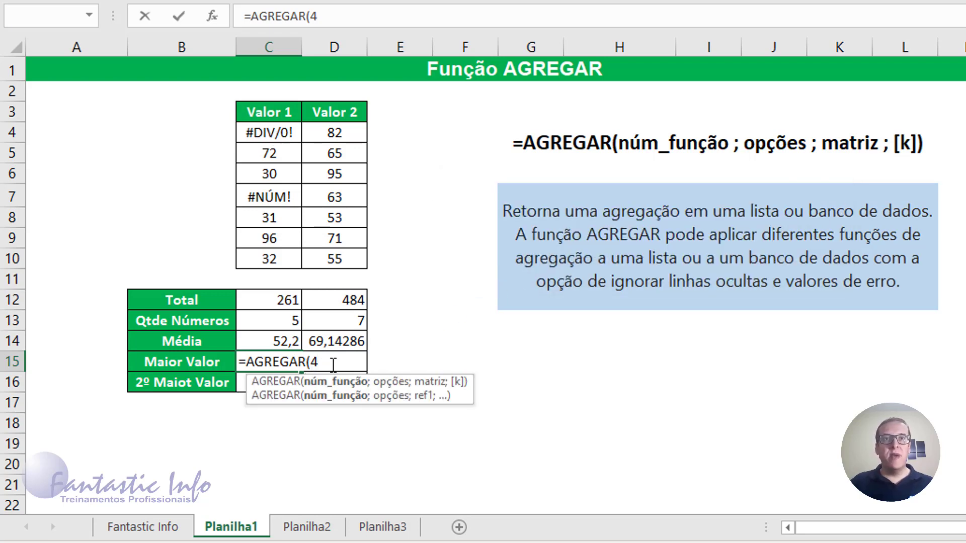
Complete the C15 formula with option 3 and range C4:C10 as =AGREGAR(4;3;C4:C10), and fill it across to D15
type(";")
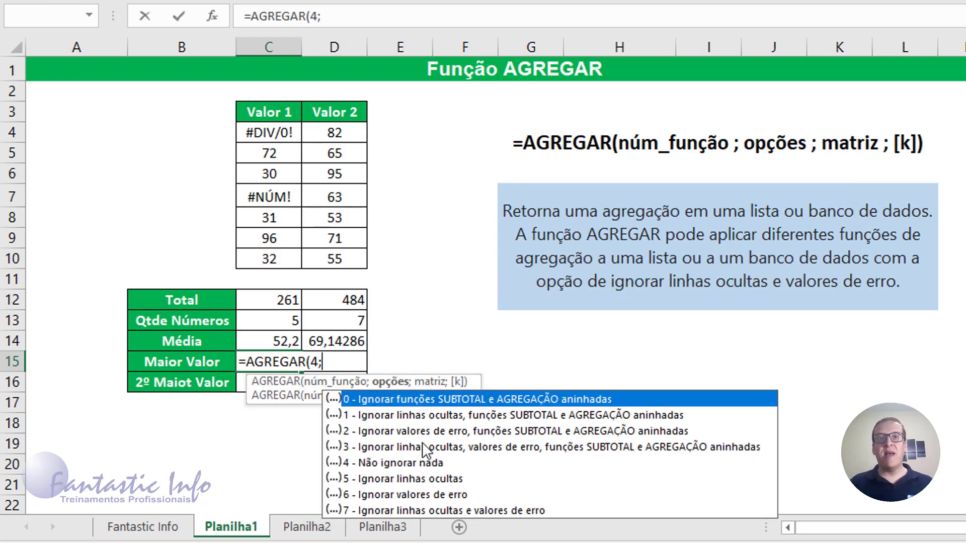
double_click(420, 446)
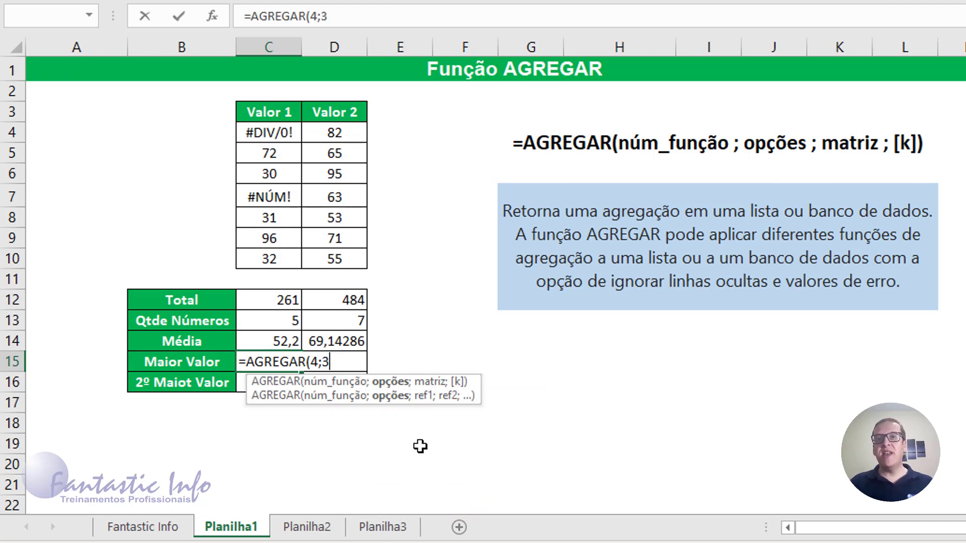
type(";")
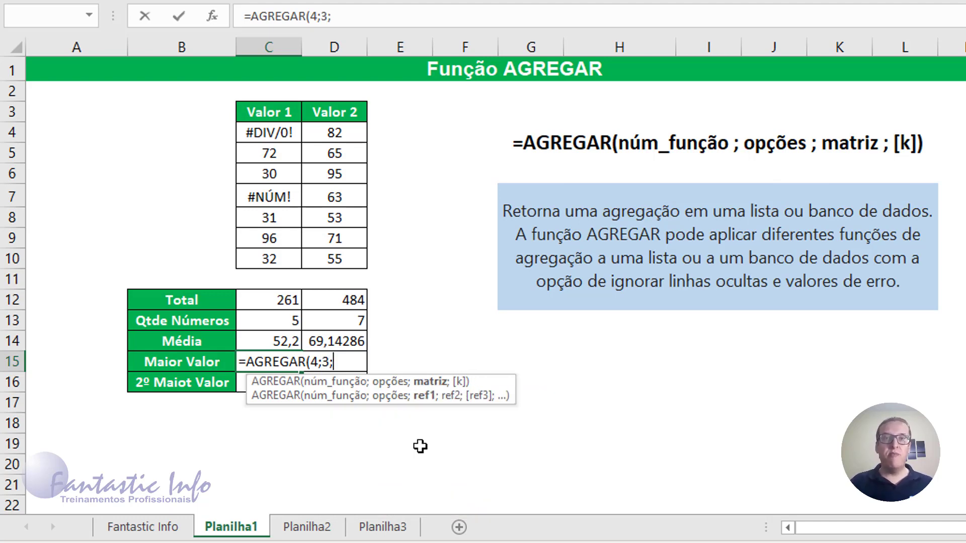
left_click_drag(270, 132, 267, 264)
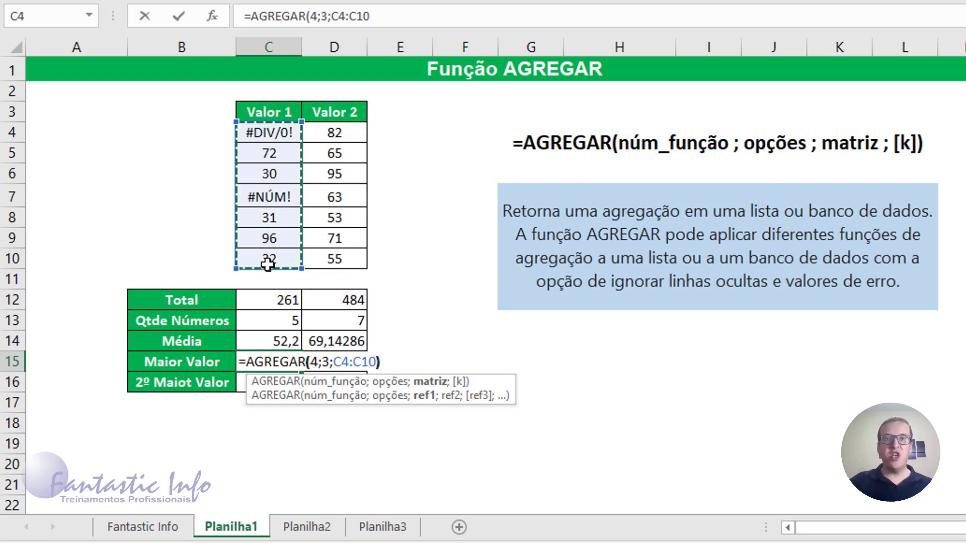
type(")")
key("Return")
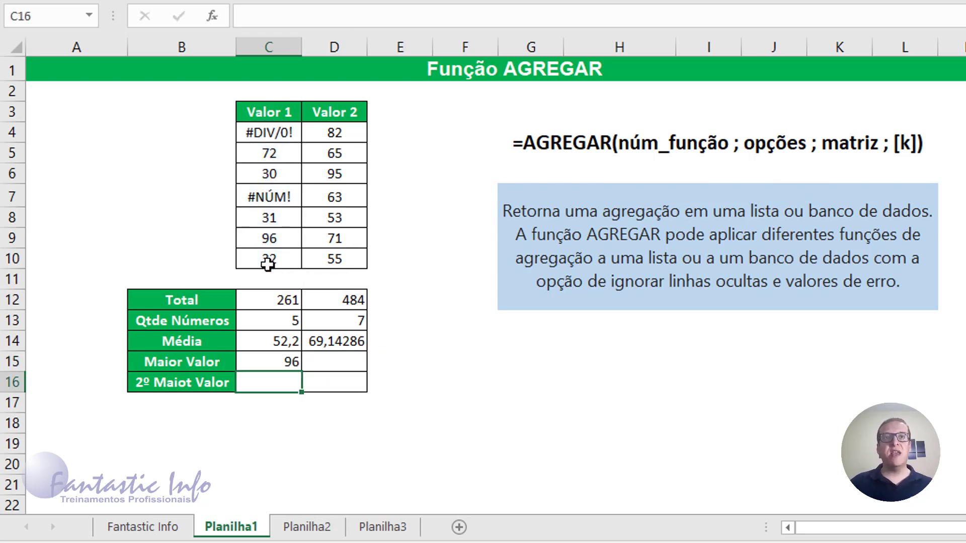
left_click(278, 368)
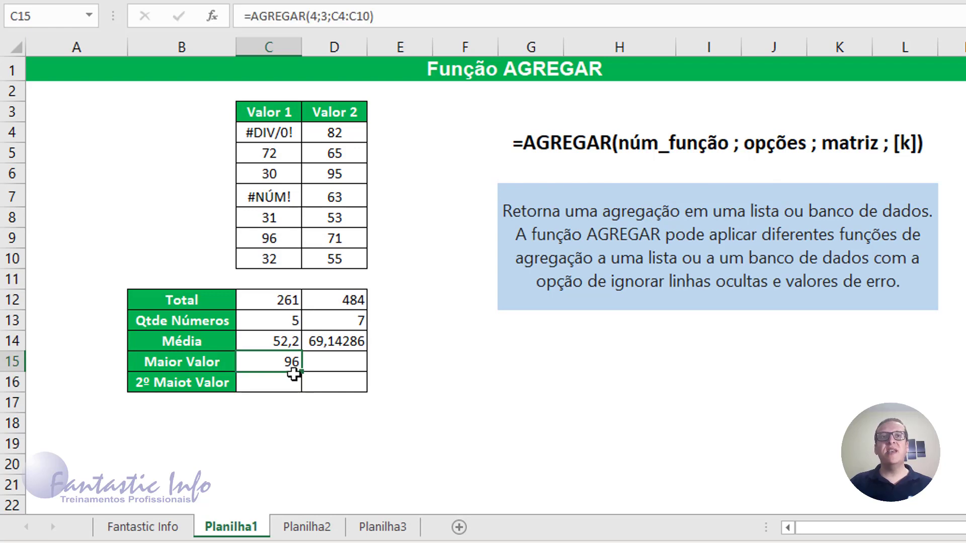
left_click_drag(315, 372, 346, 369)
Correct the row label in B16 so it reads 2º Maior Valor
left_click(281, 383)
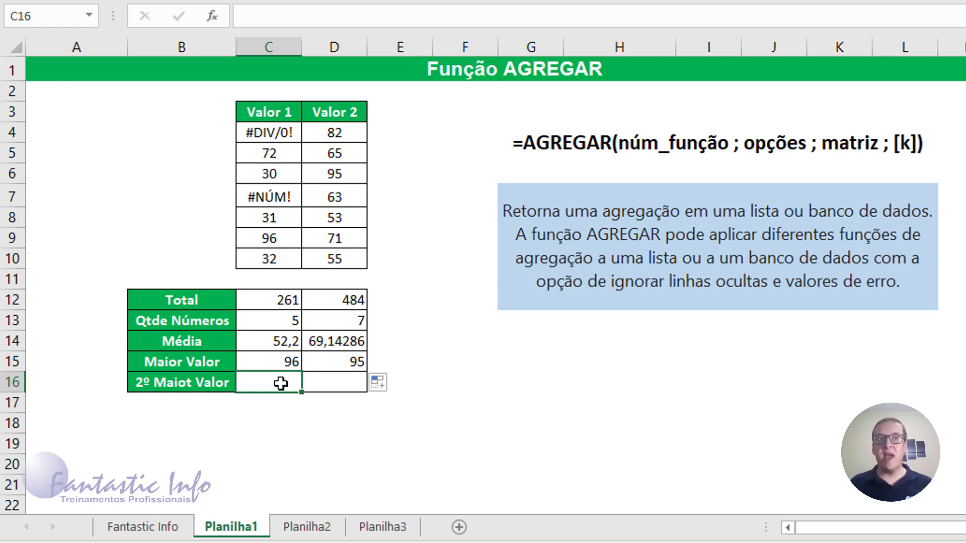
left_click(191, 384)
double_click(228, 385)
key("Left")
key("Left")
key("Left")
key("Left")
key("Left")
key("Left")
key("BackSpace")
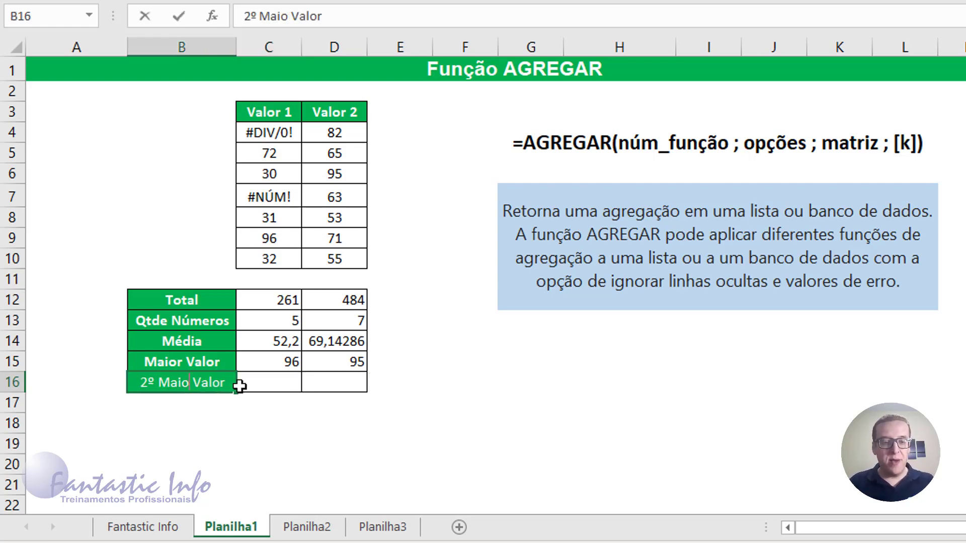
type("R")
key("Return")
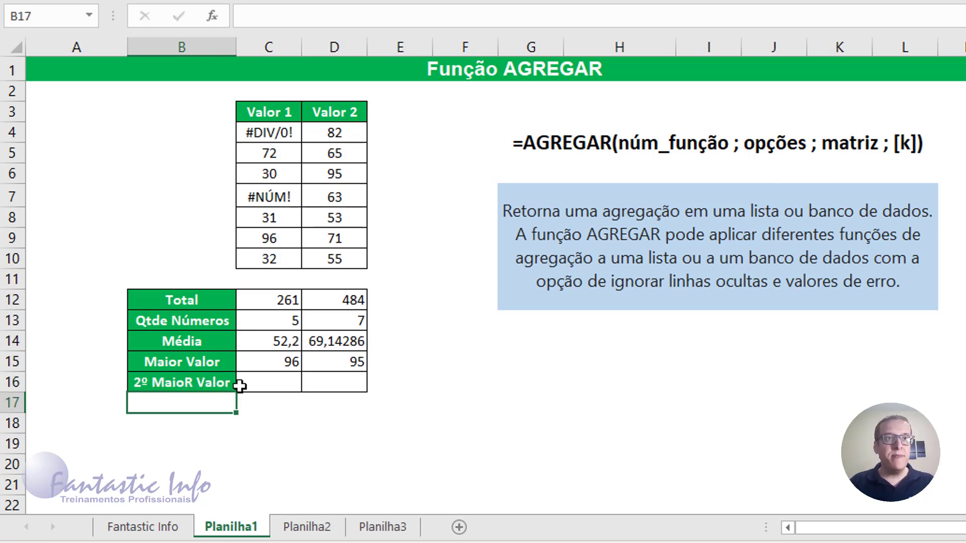
left_click(193, 382)
double_click(193, 382)
key("BackSpace")
key("BackSpace")
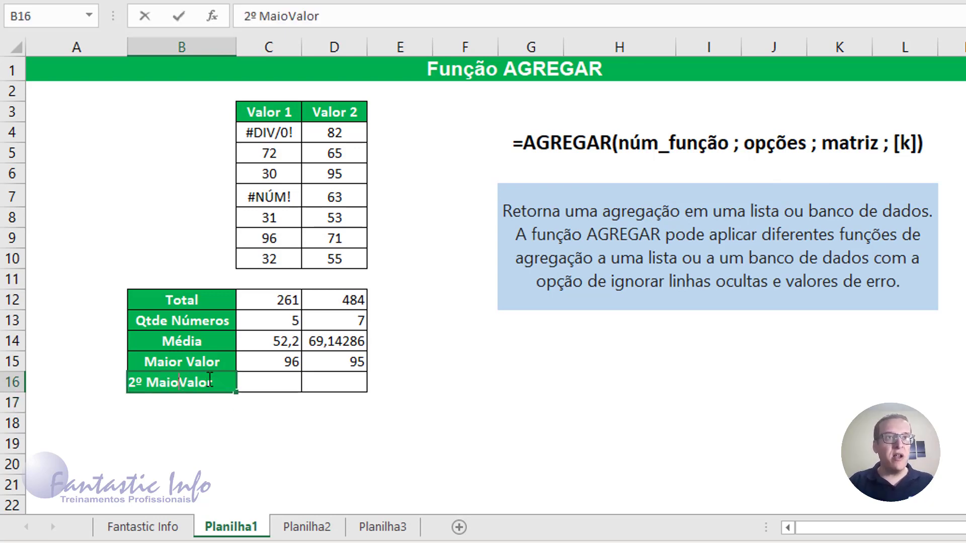
type("r")
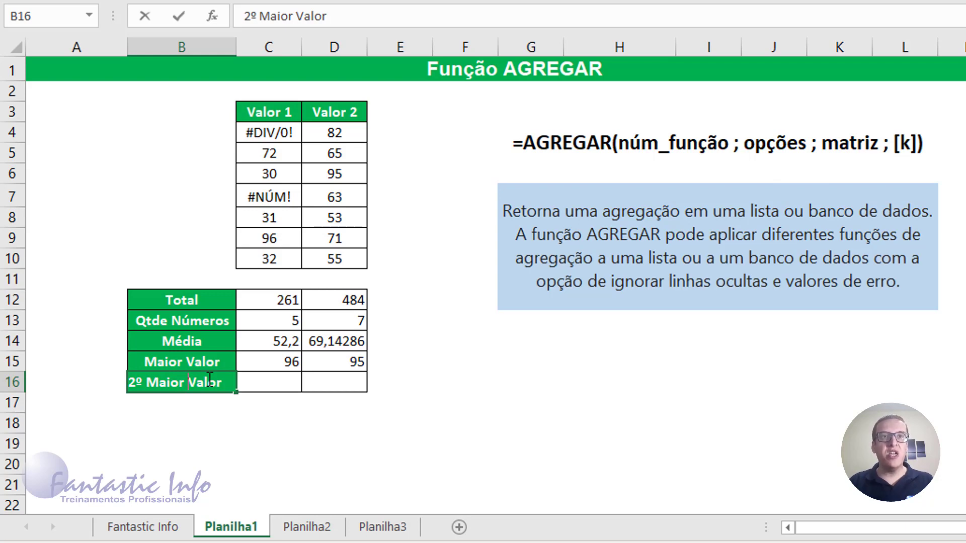
Start an AGREGAR formula for the second-largest Valor 1 value in C16 with 14 - MAIOR as its function number
left_click(280, 386)
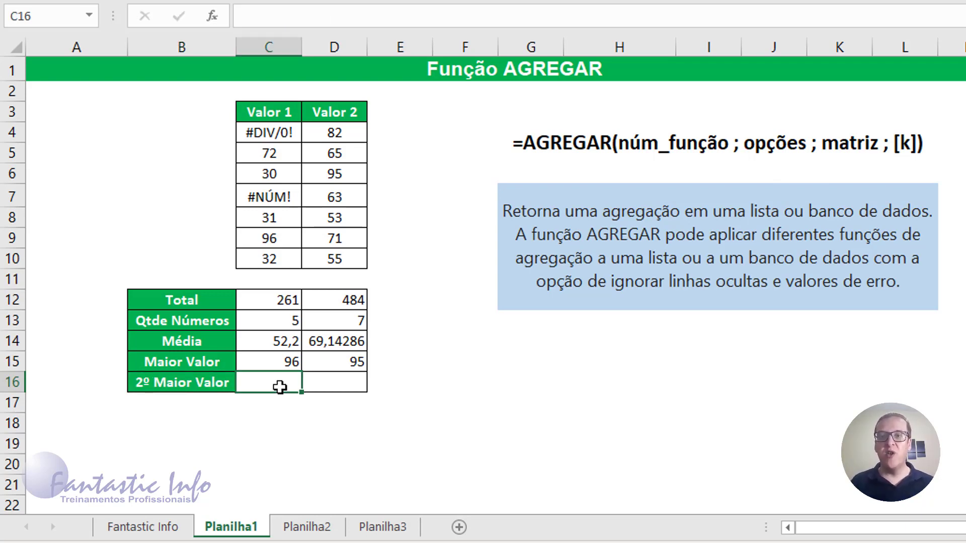
type("=")
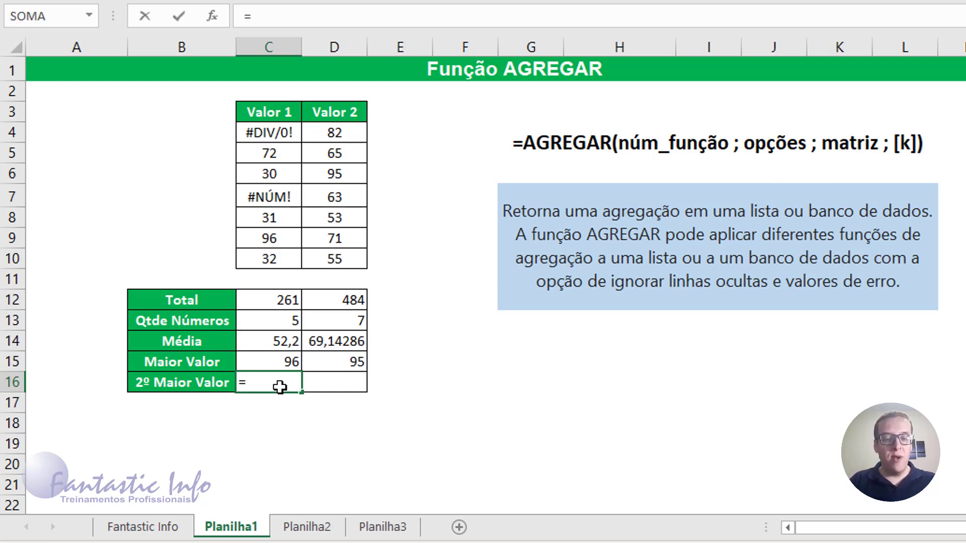
type("AGREGAR(")
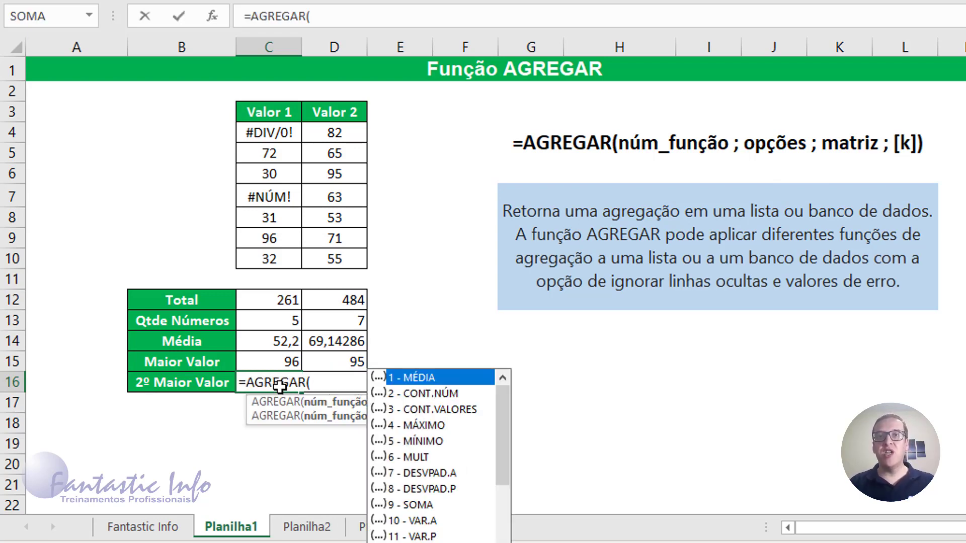
scroll(443, 428, "down", 3)
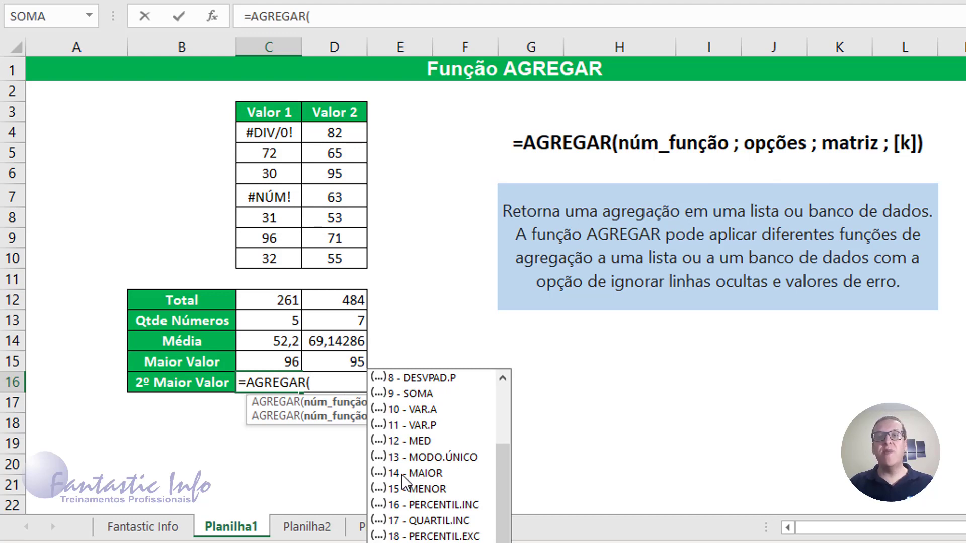
left_click(419, 474)
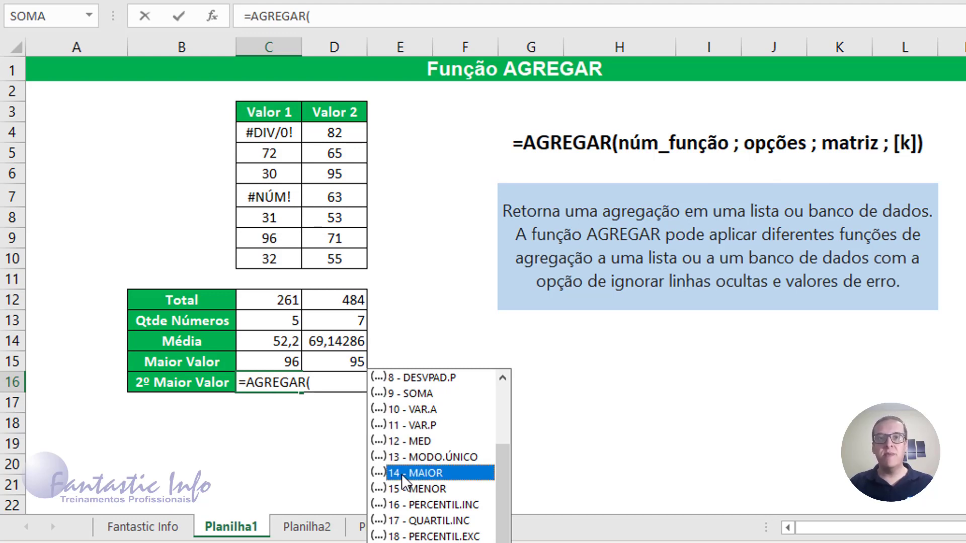
double_click(402, 473)
type(";")
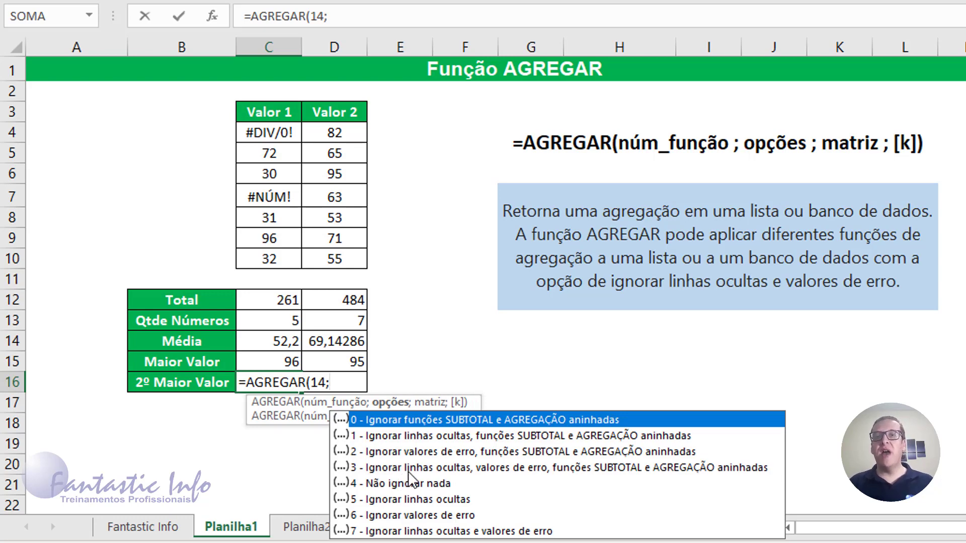
Complete the C16 formula with option 3, range C4:C10 and k value 2 as =AGREGAR(14;3;C4:C10;2)
double_click(408, 469)
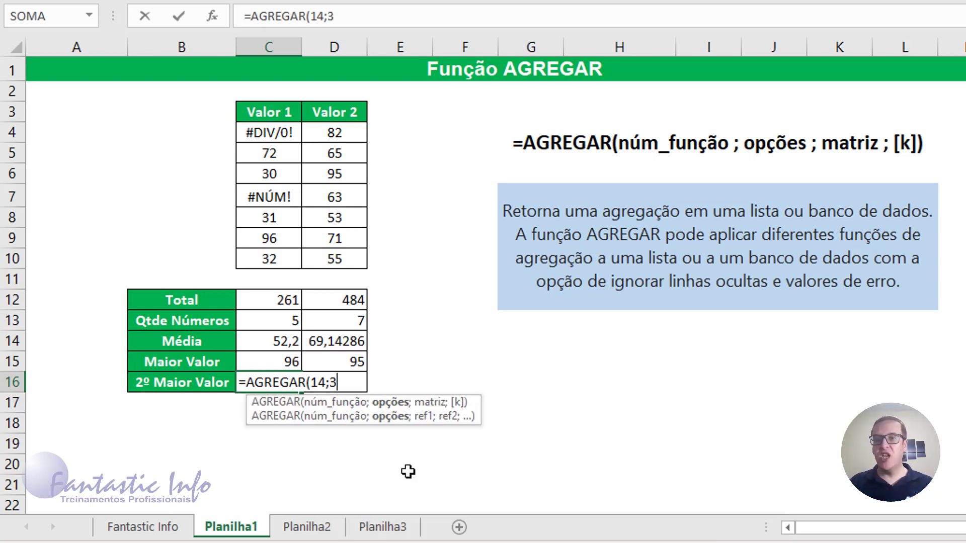
type(";")
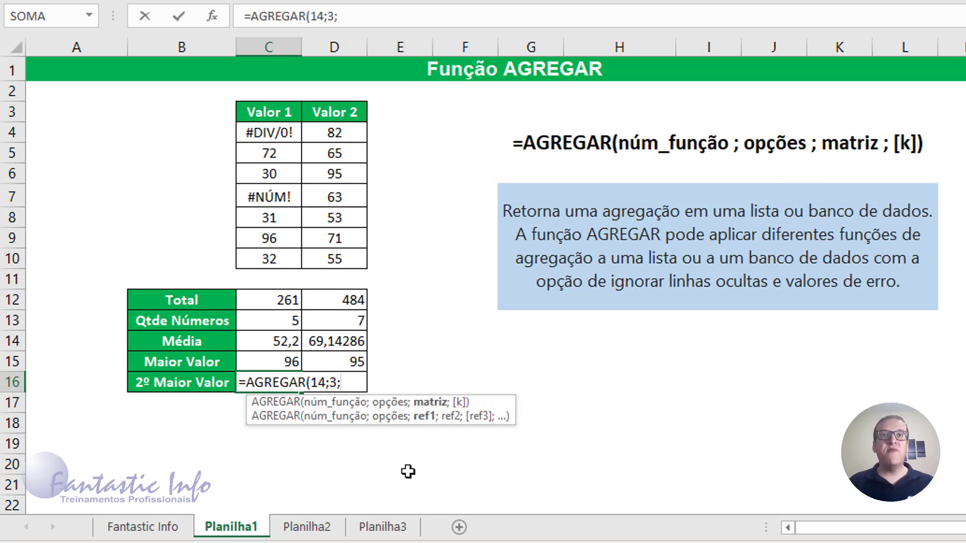
left_click(282, 134)
left_click_drag(282, 134, 278, 260)
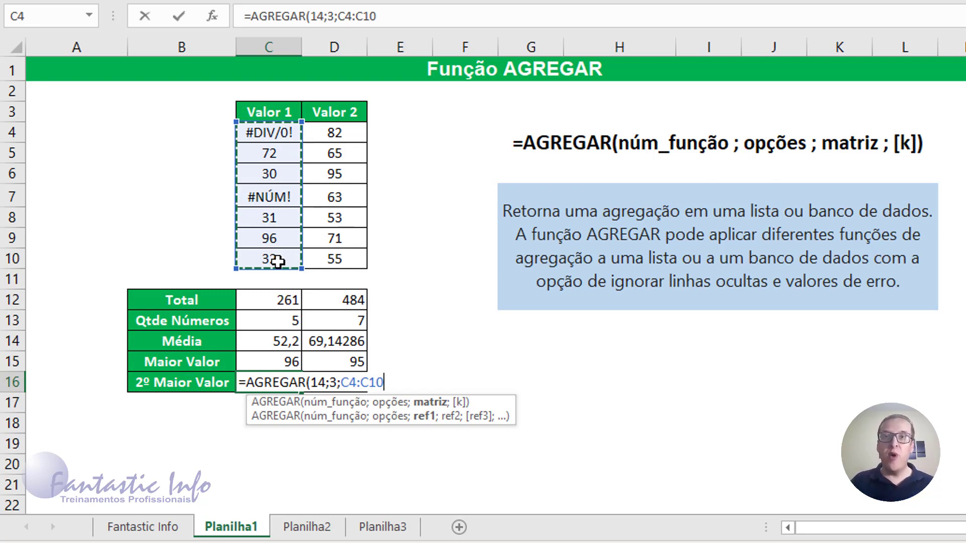
type(";")
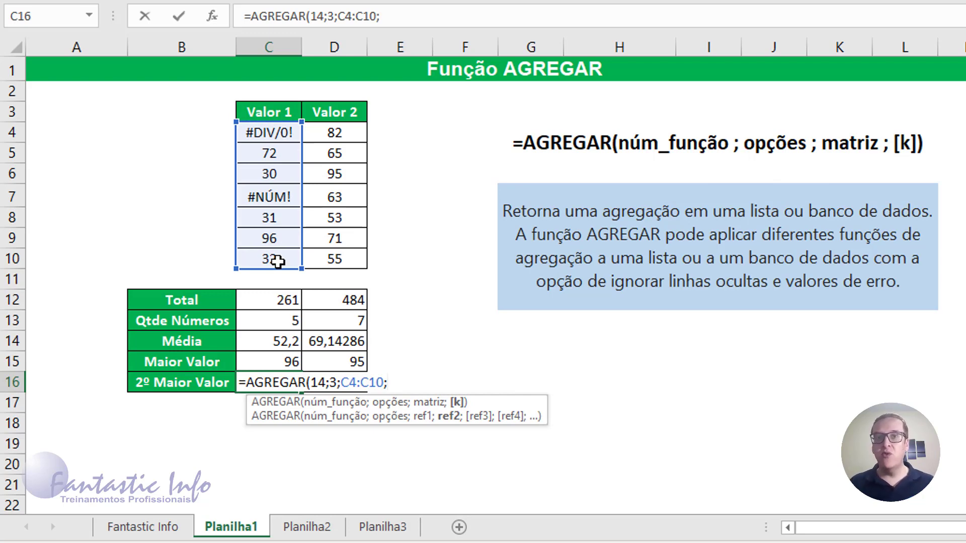
type("2")
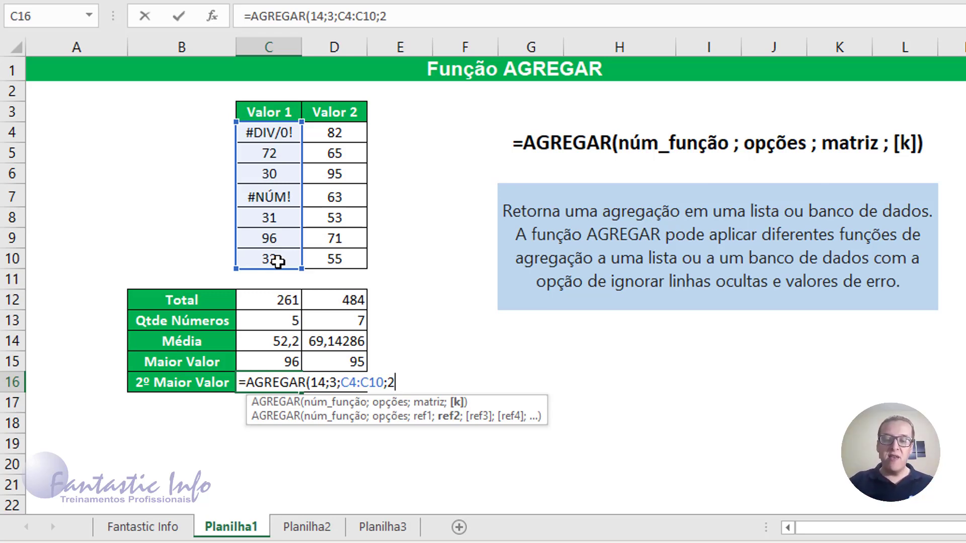
type(")")
key("Return")
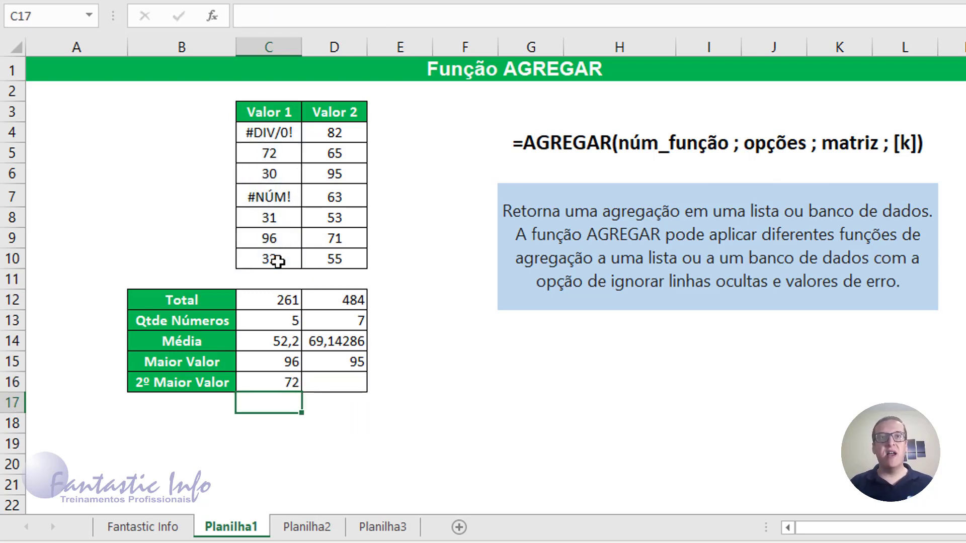
Fill the C16 formula across to D16 for the Valor 2 column
left_click(296, 383)
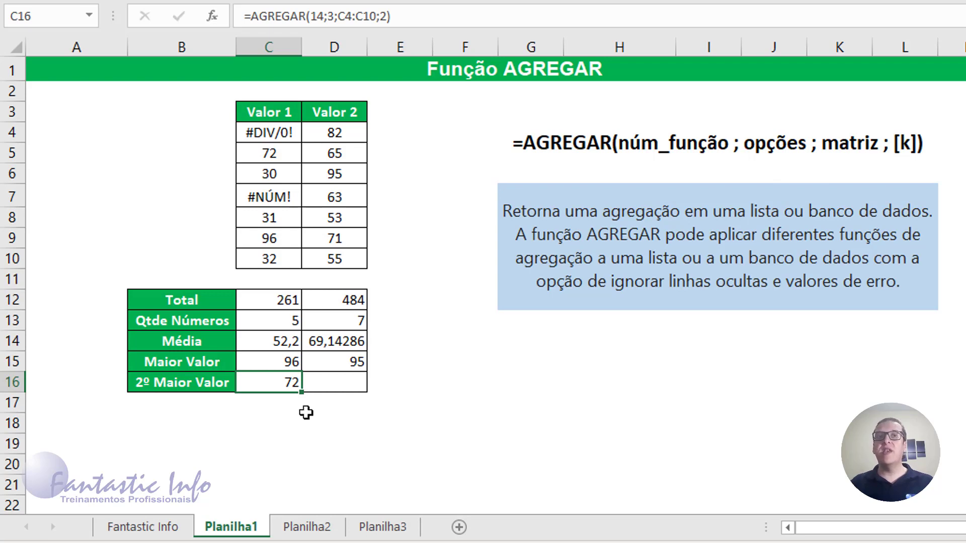
left_click_drag(300, 390, 335, 387)
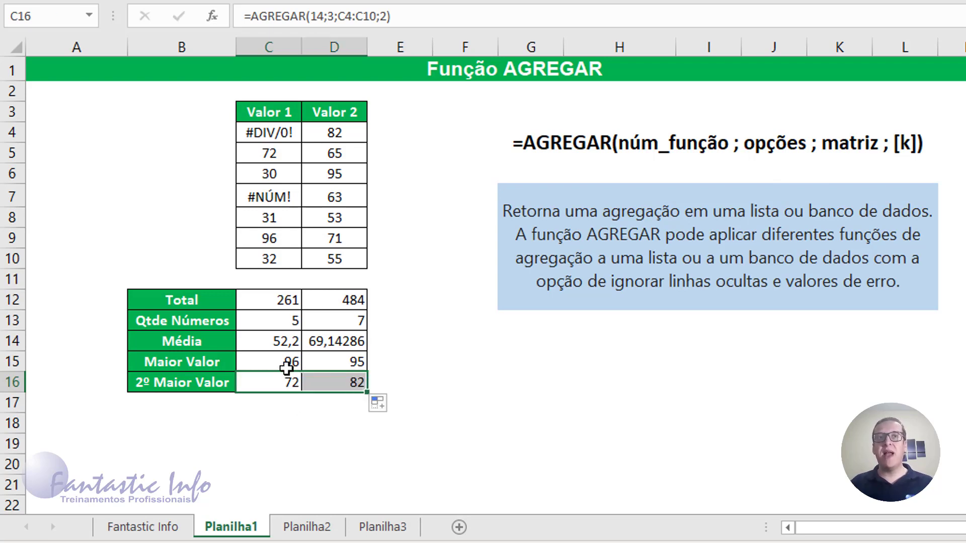
left_click(281, 383)
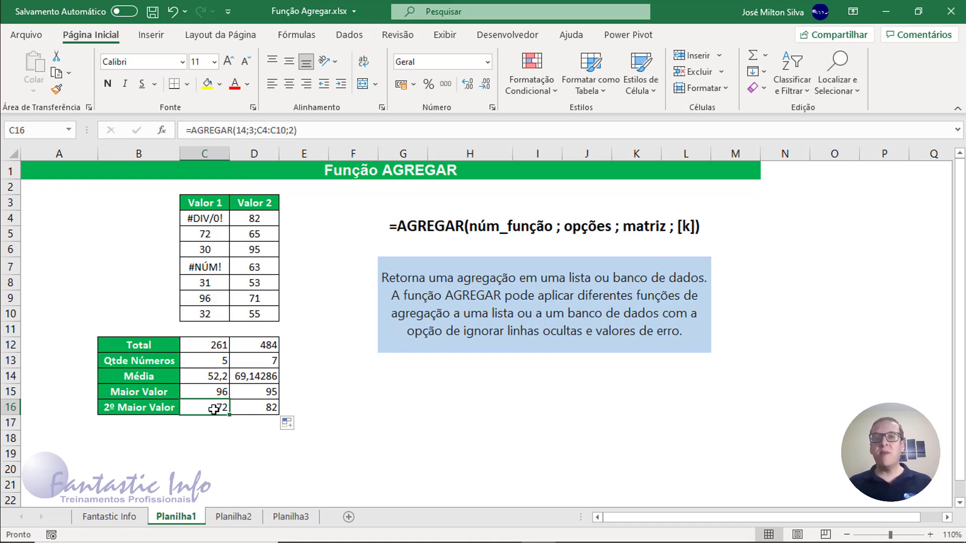
Open the Planilha2 sheet and look over the vendors' Total cells E7, E11 and E15
left_click(243, 515)
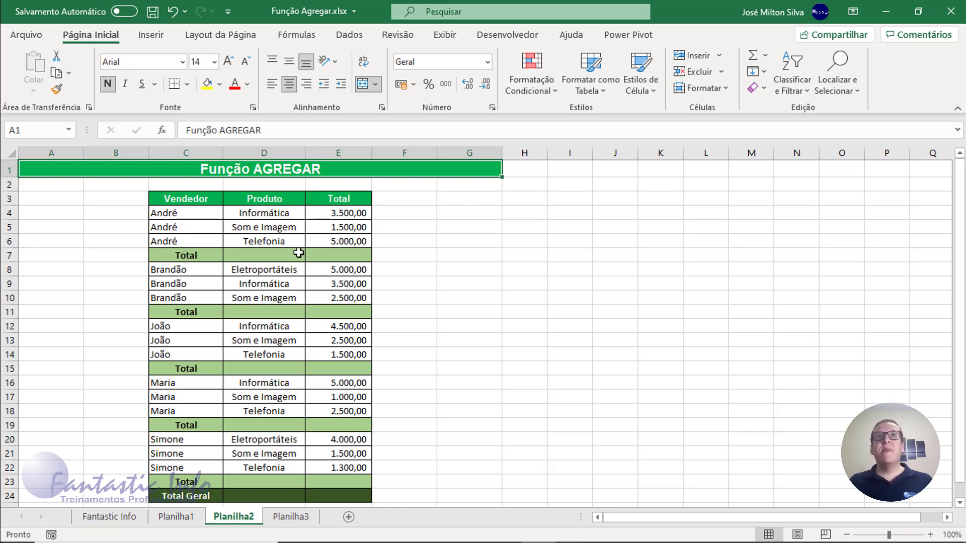
left_click(322, 260)
left_click(351, 315)
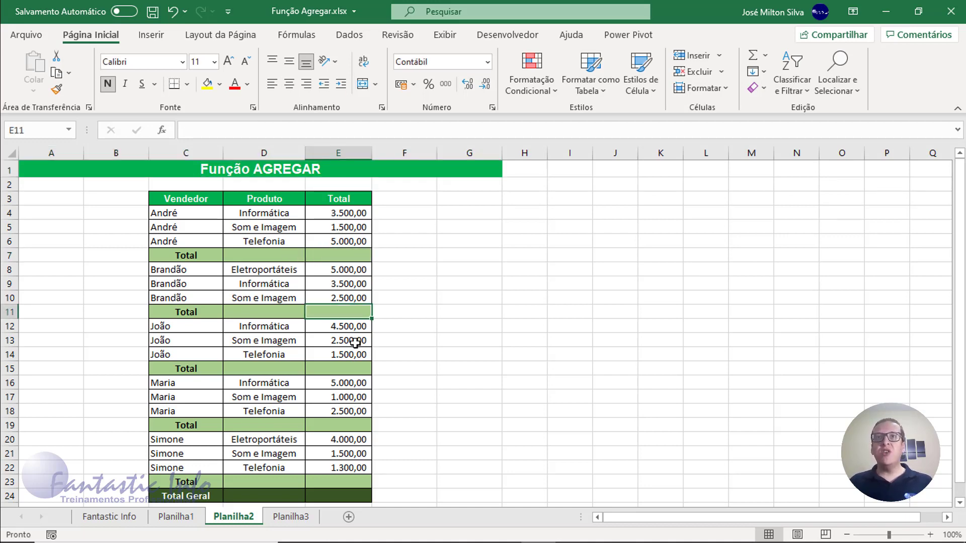
left_click(352, 368)
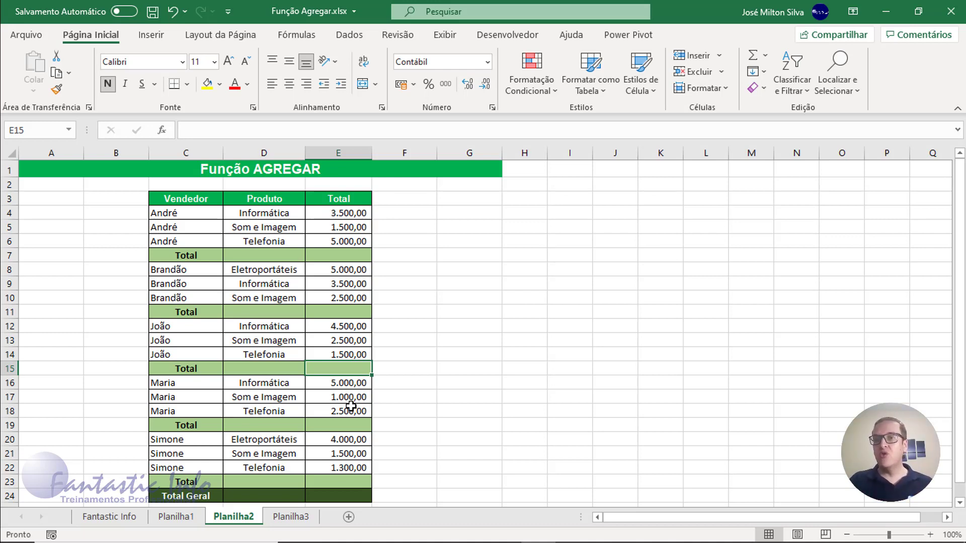
Enter the first vendor's subtotal in E7 as =AGREGAR(9;3;E4:E6), using 9 - SOMA and option 3
left_click(345, 251)
type("=AGREGAR(")
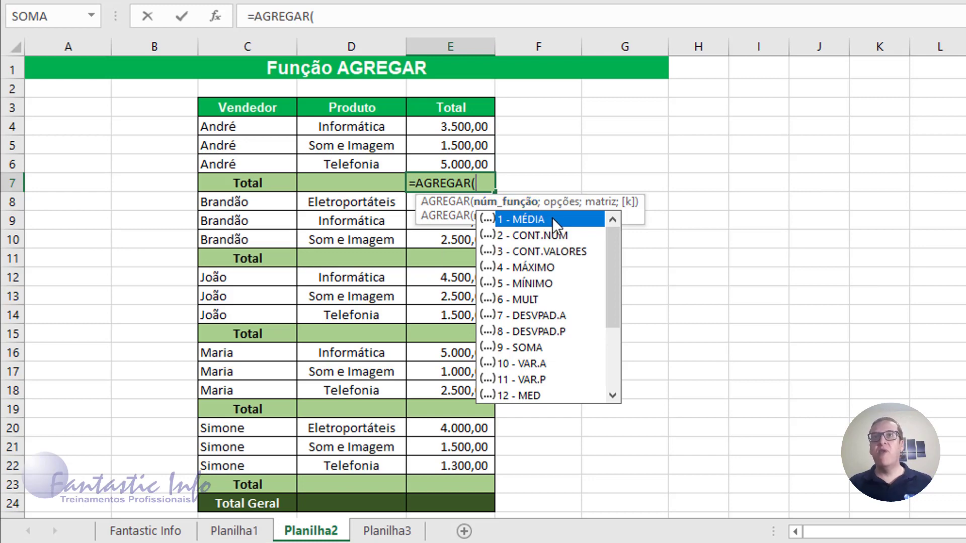
double_click(543, 350)
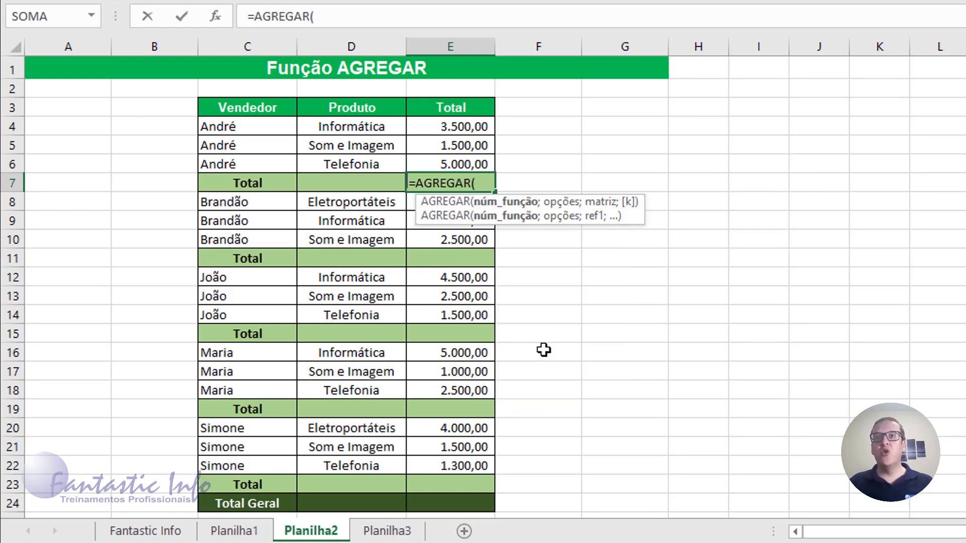
type(";")
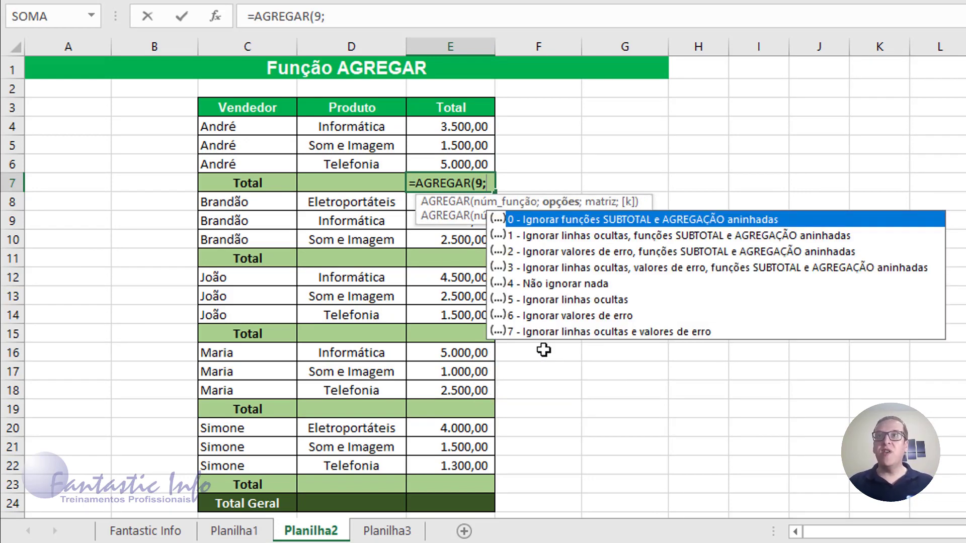
double_click(653, 269)
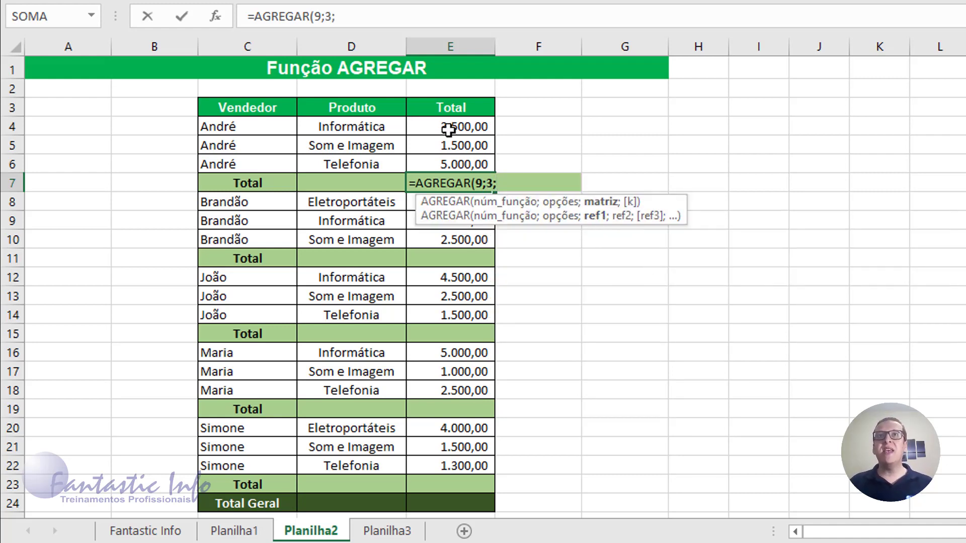
left_click_drag(445, 132, 448, 165)
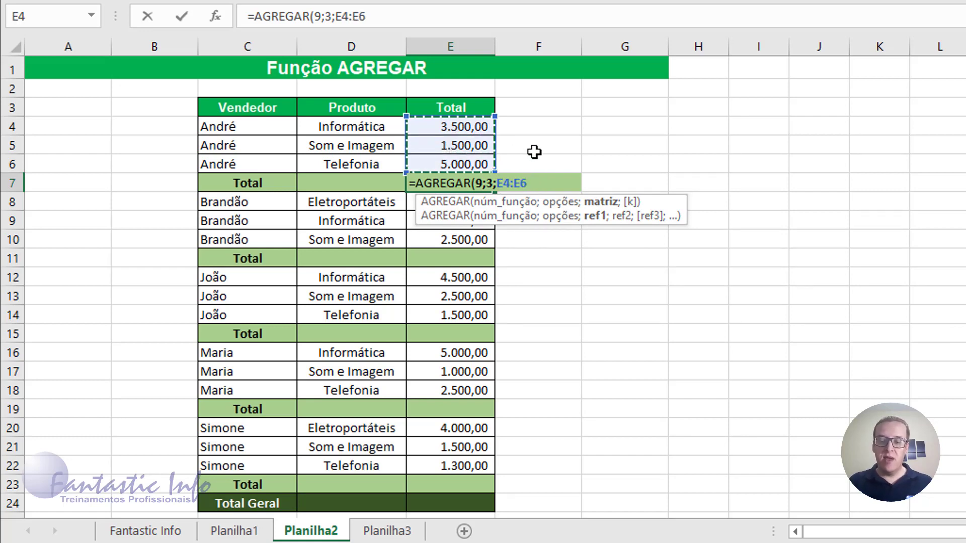
type(")")
key("Return")
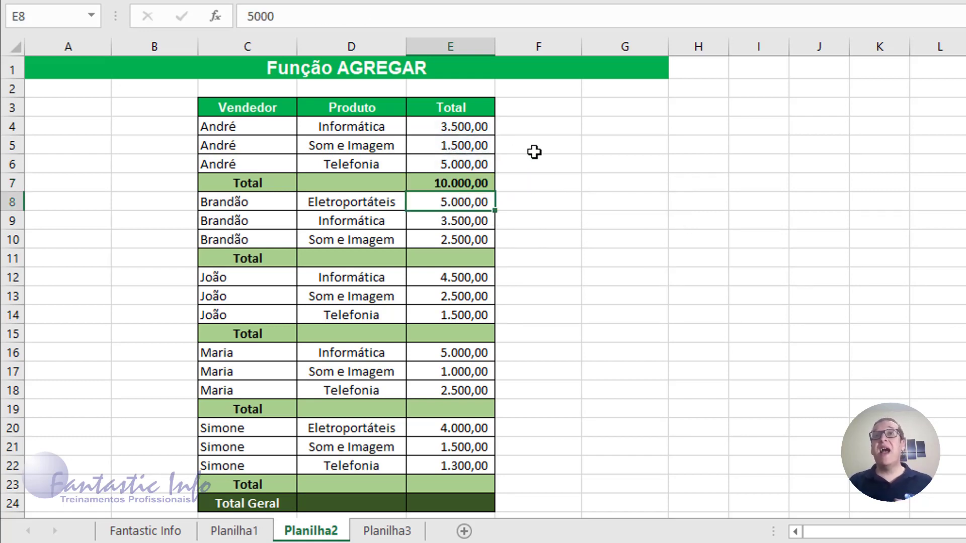
Enter the second vendor's subtotal in E11 as =AGREGAR(9;3;E8:E10), using 9 - SOMA and option 3
left_click(466, 257)
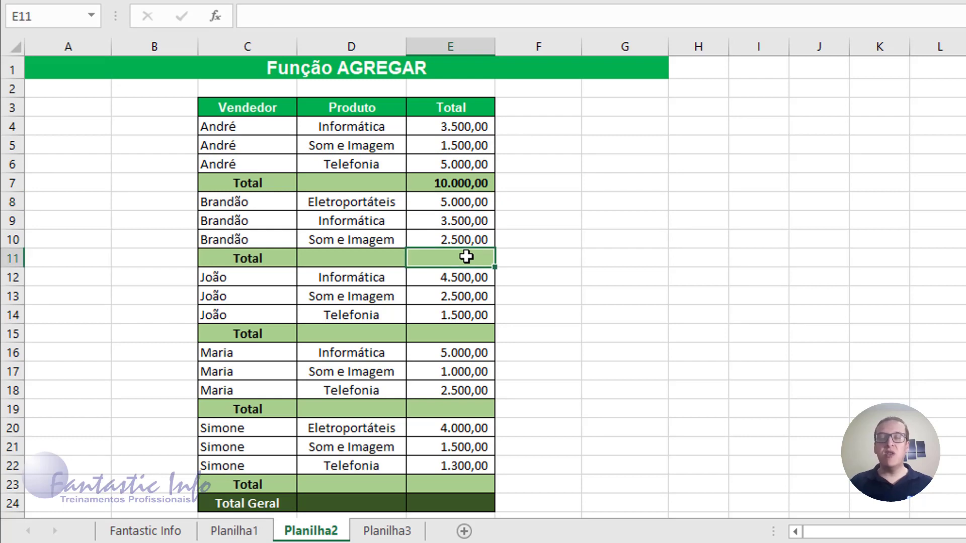
type("=")
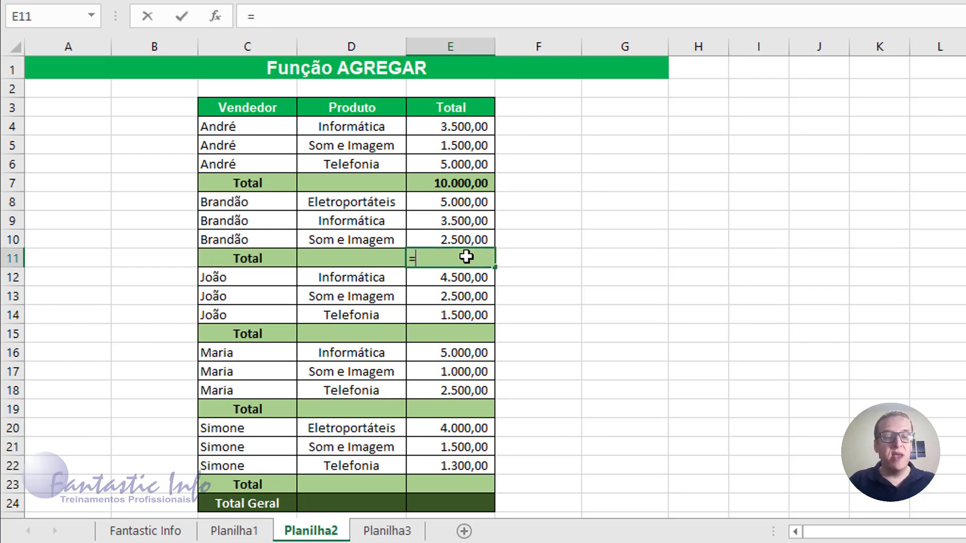
type("AGREA")
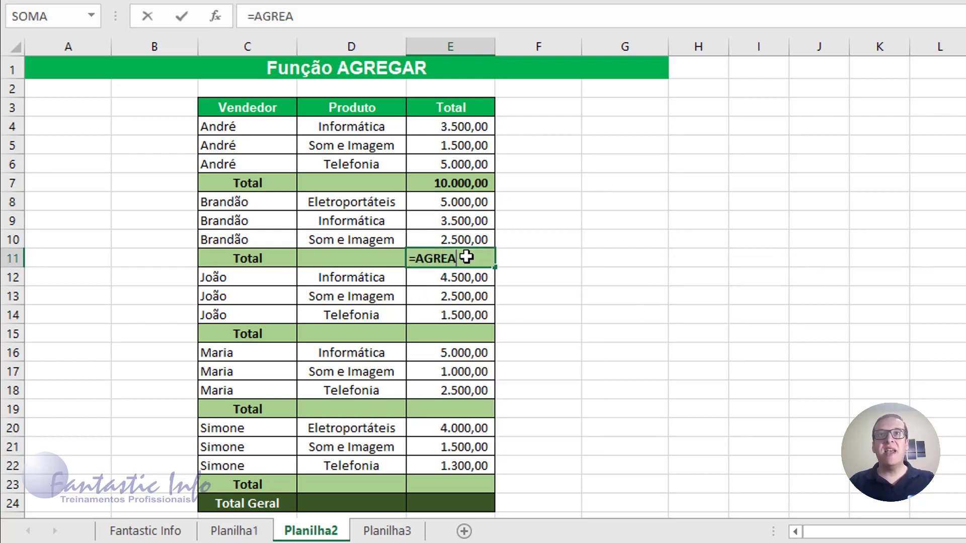
key("BackSpace")
key("Tab")
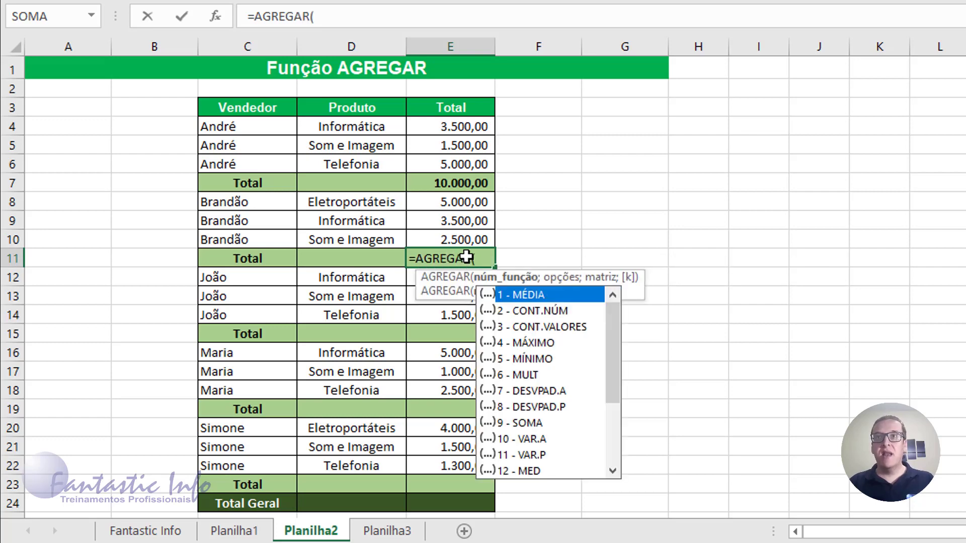
double_click(539, 424)
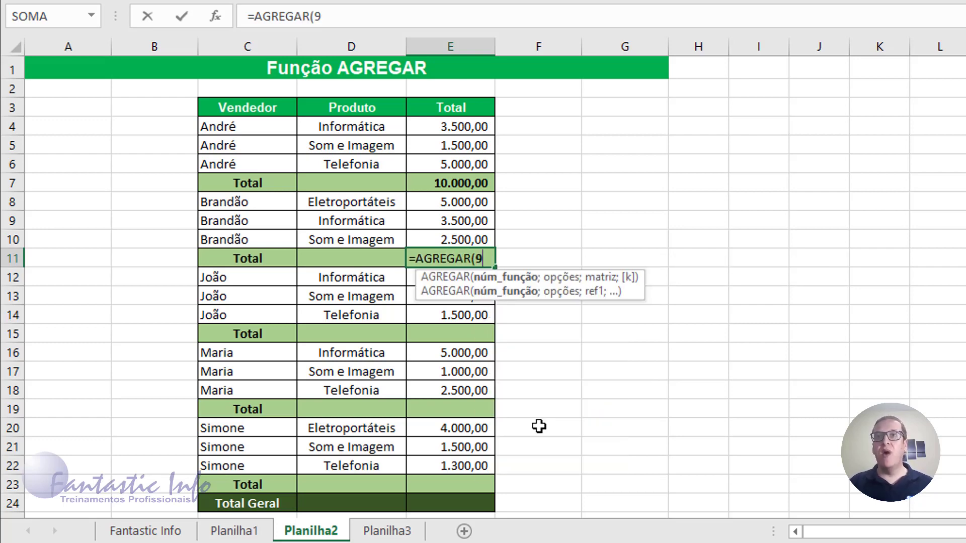
type(";")
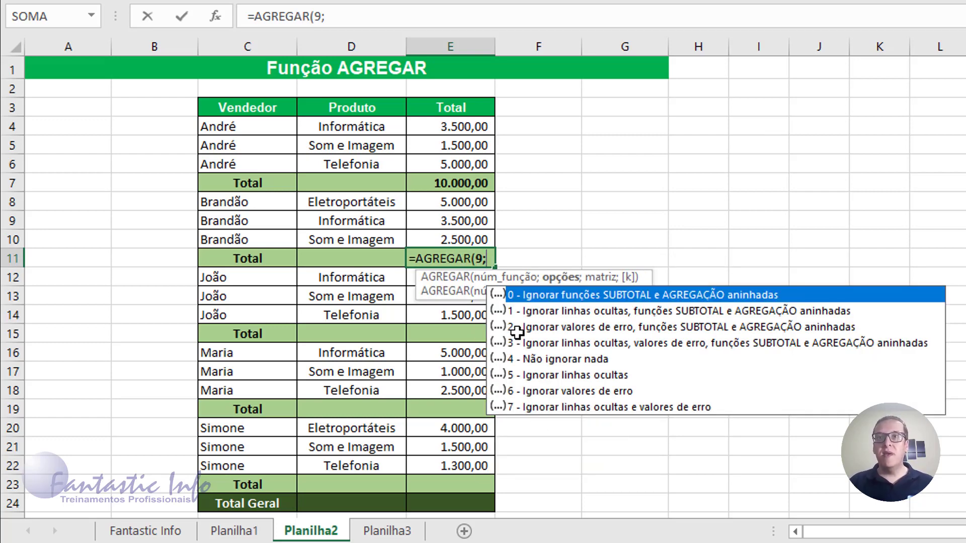
double_click(538, 342)
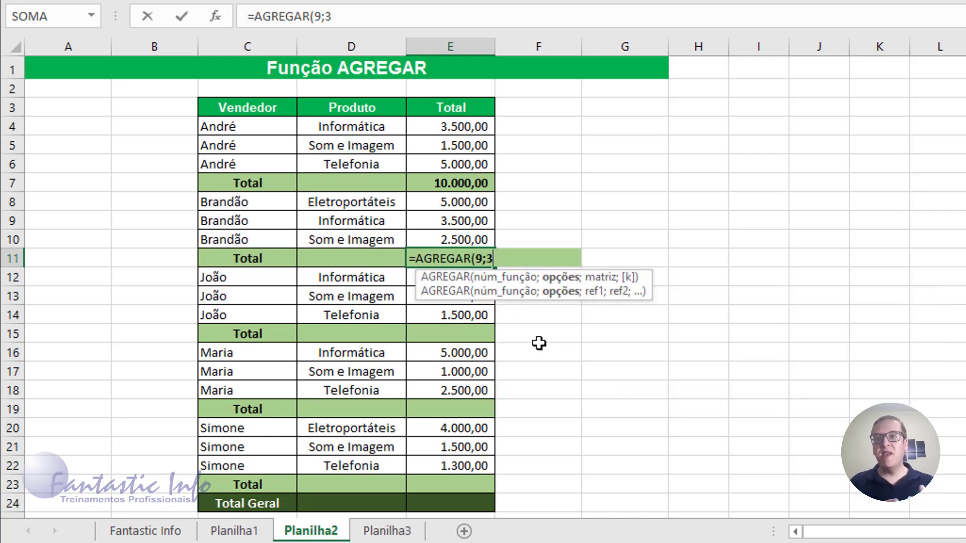
type(";")
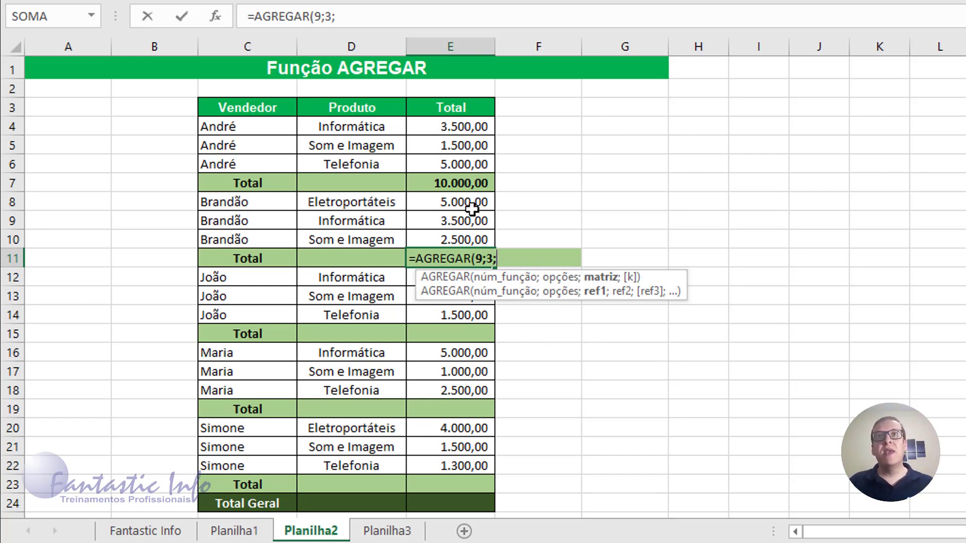
left_click_drag(472, 208, 473, 232)
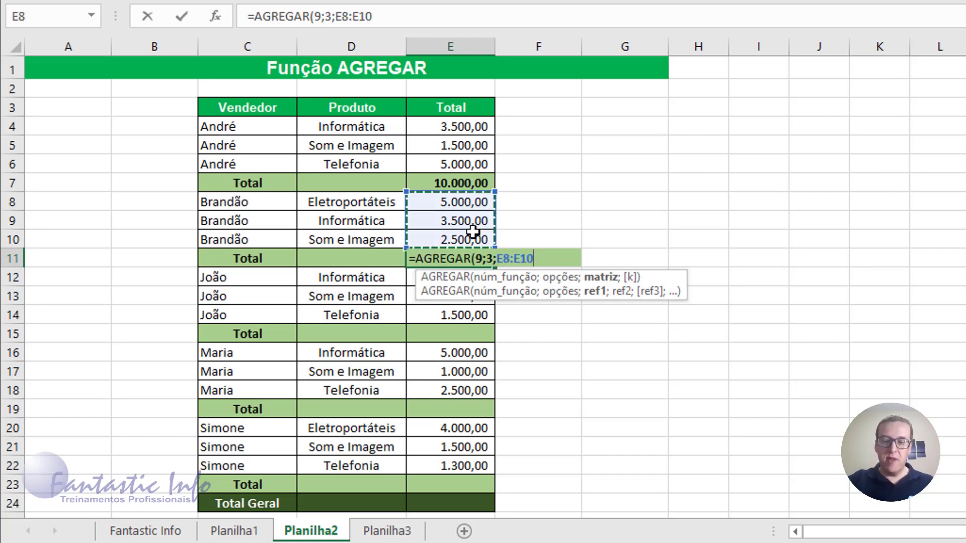
type(")")
key("Return")
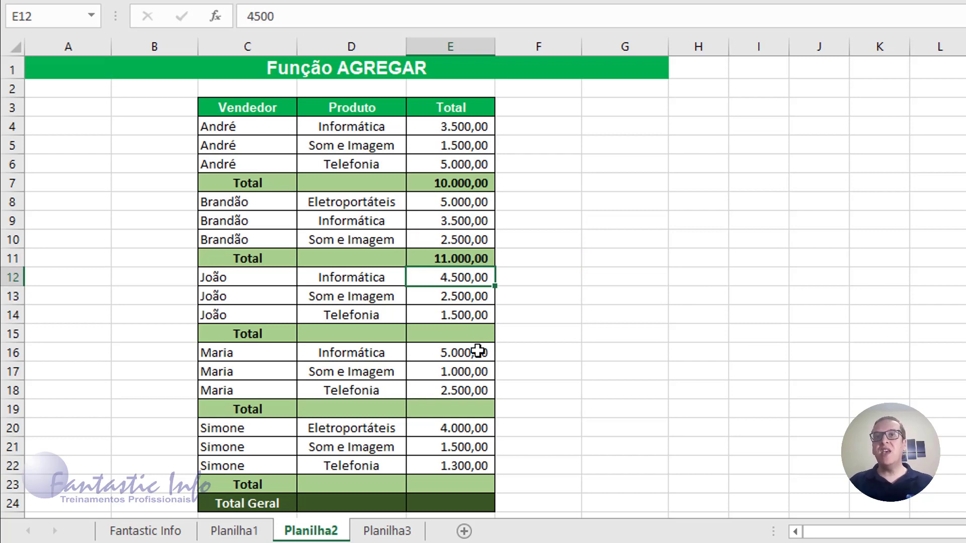
Copy the E11 subtotal formula into the remaining vendors' Total cells E15, E19 and E23
left_click(459, 258)
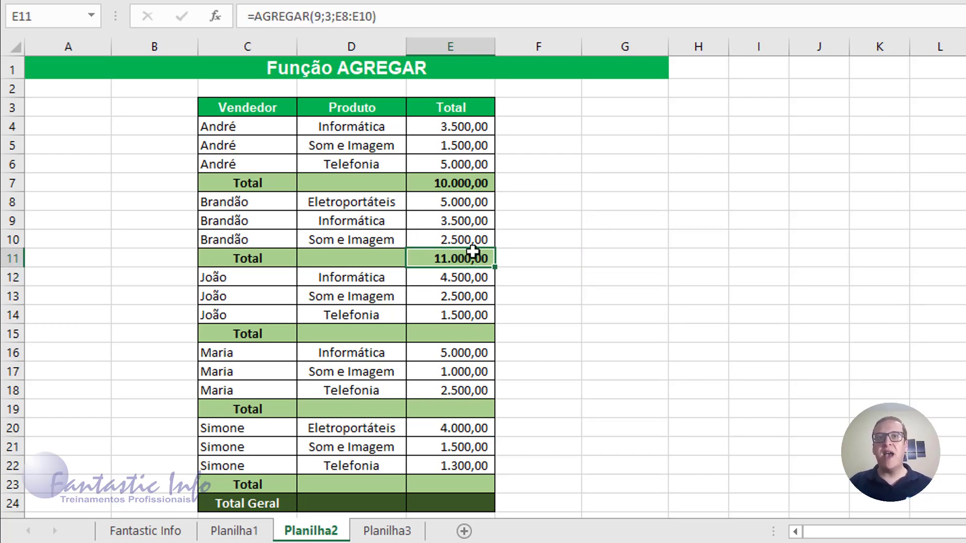
key("ctrl+c")
left_click(484, 332)
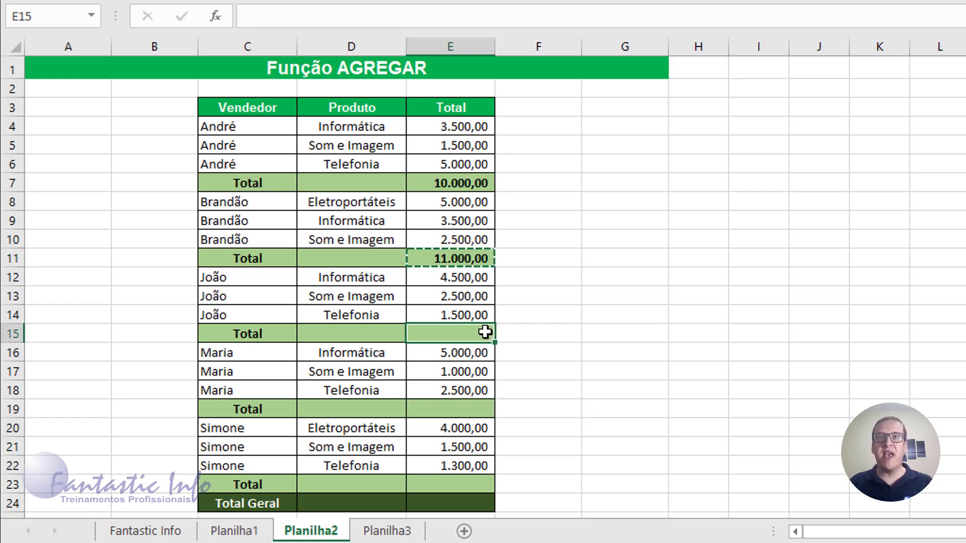
key("ctrl+v")
left_click(470, 410)
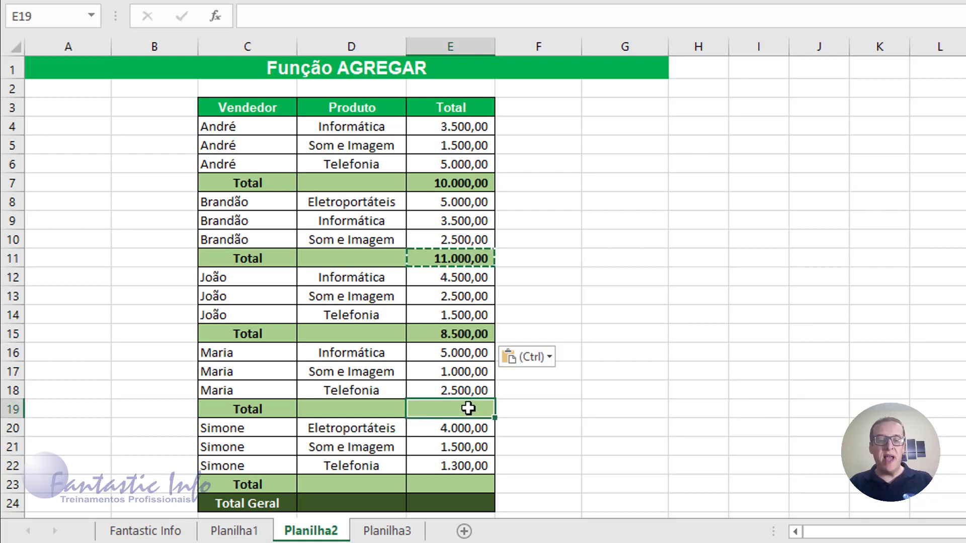
key("ctrl+v")
left_click(475, 483)
key("ctrl+v")
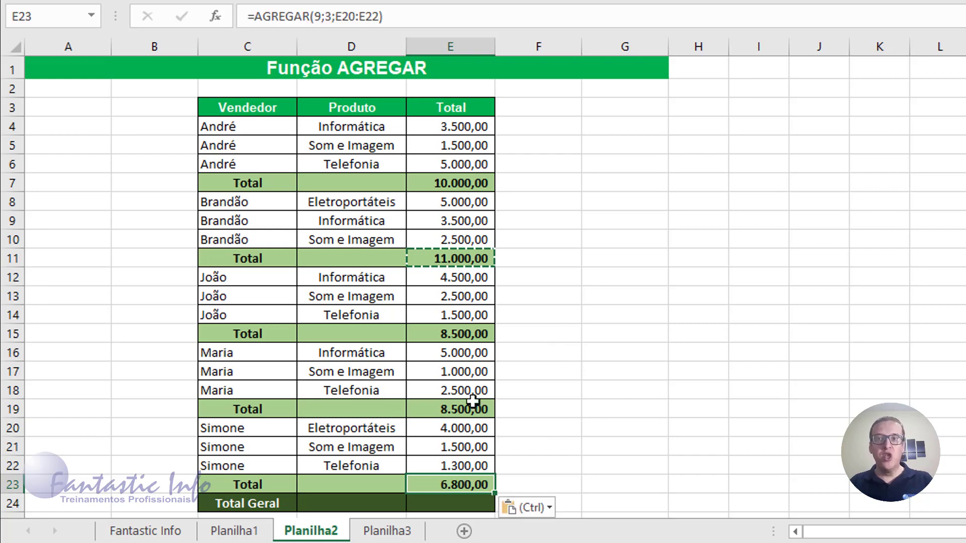
Start the Total Geral formula in E24 with AGREGAR, using function 9 - SOMA and option 3
scroll(485, 311, "down", 1)
scroll(483, 186, "up", 1)
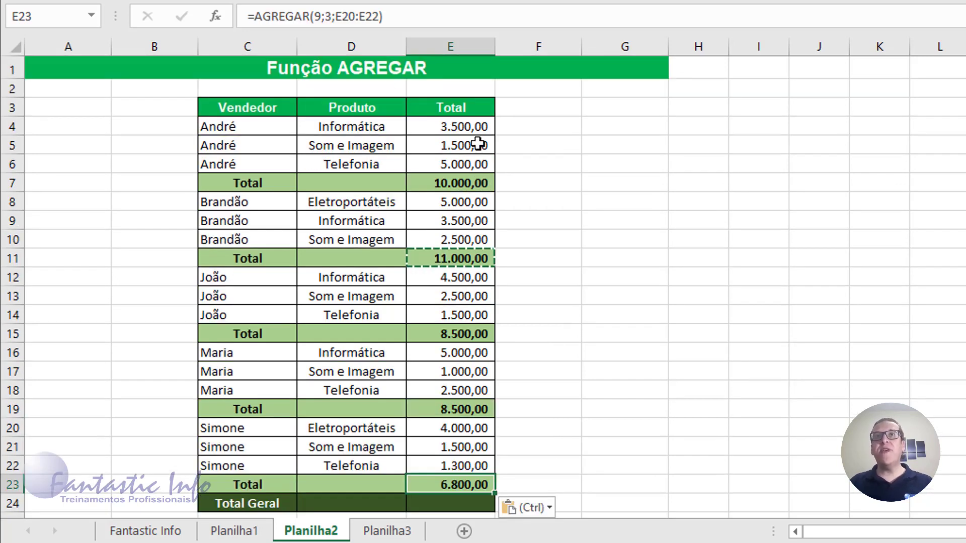
scroll(465, 408, "down", 2)
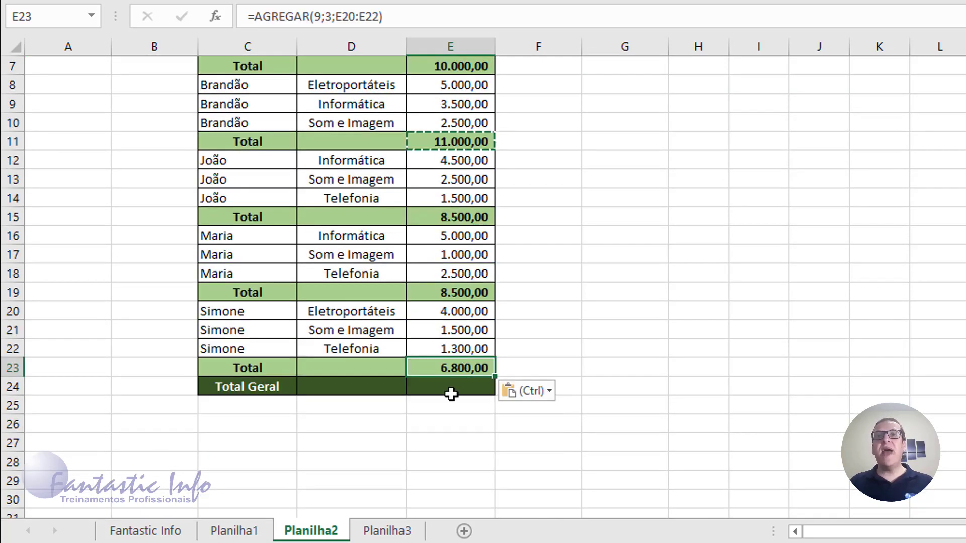
left_click(451, 395)
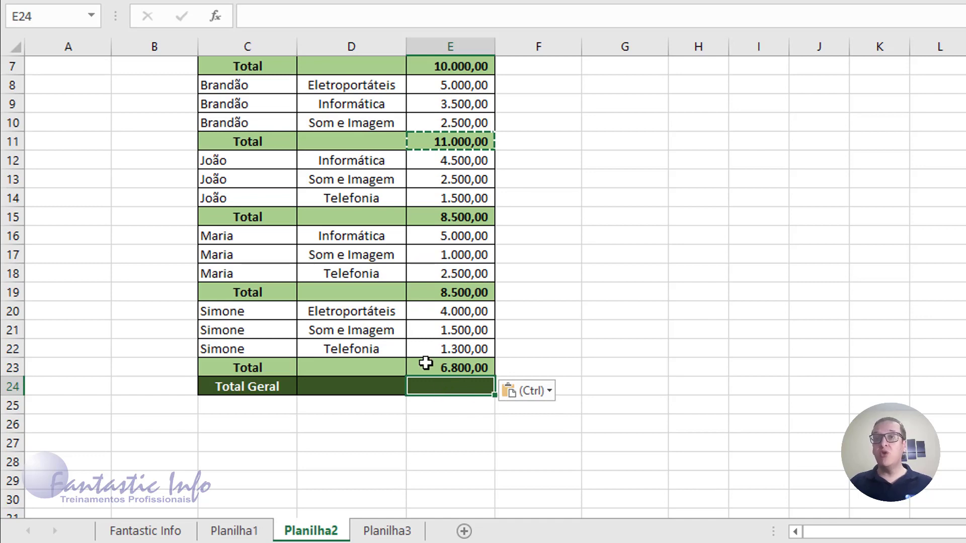
type("=AG")
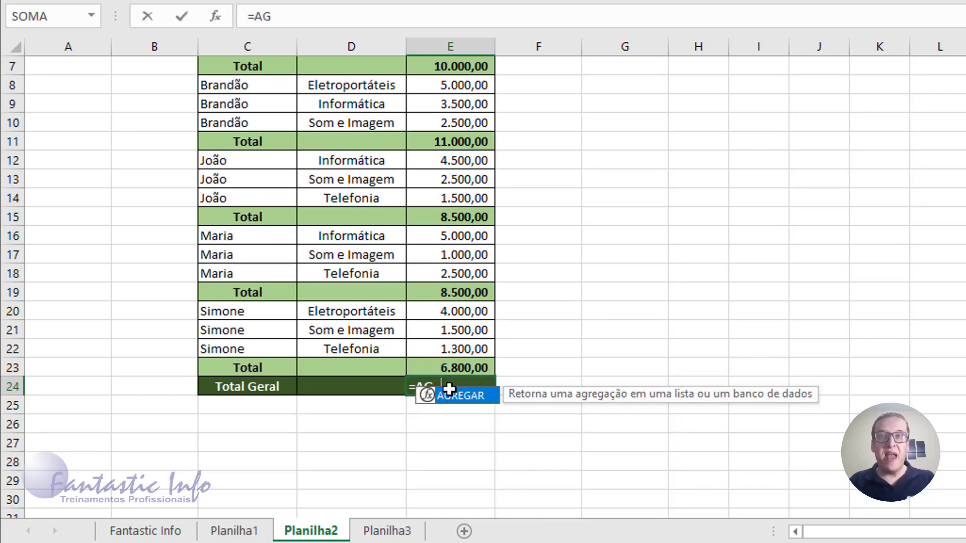
double_click(449, 389)
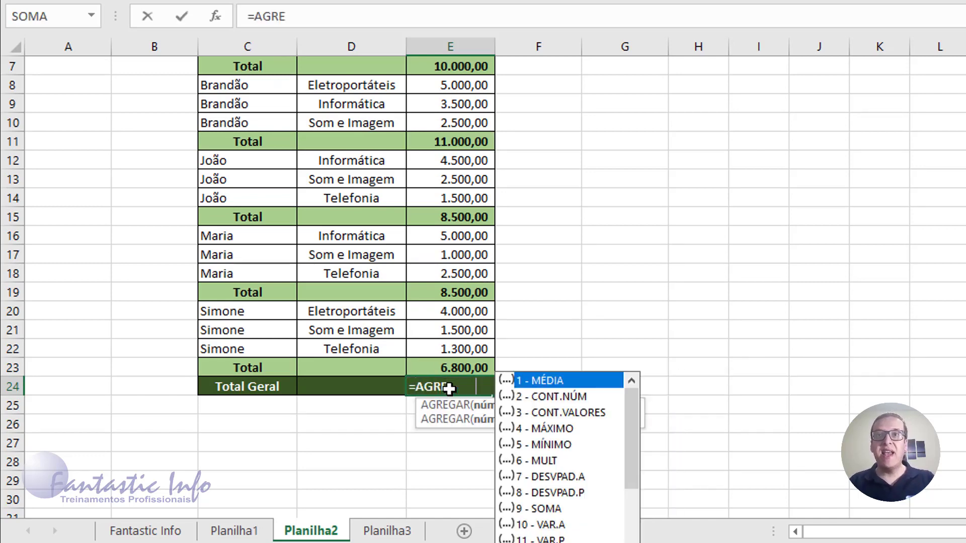
scroll(566, 448, "down", 1)
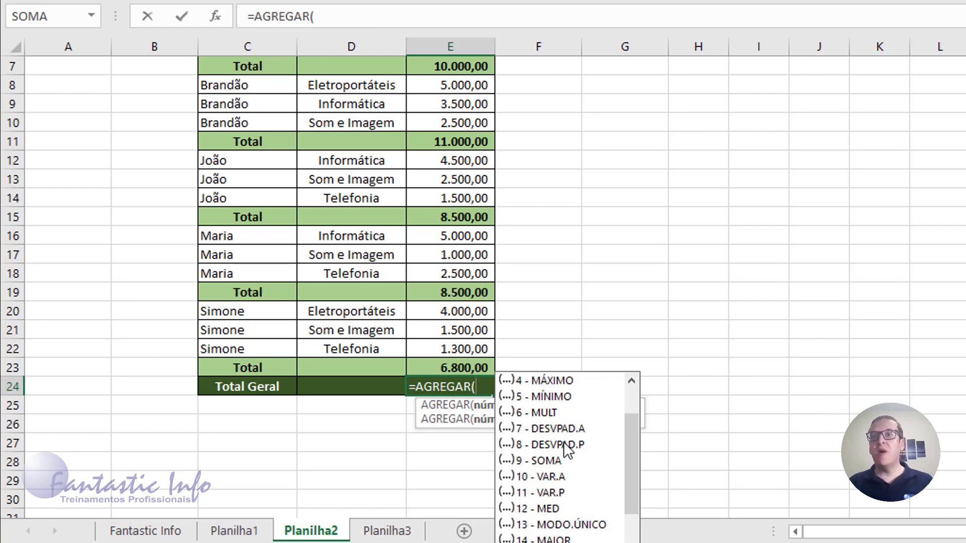
left_click(561, 461)
double_click(561, 460)
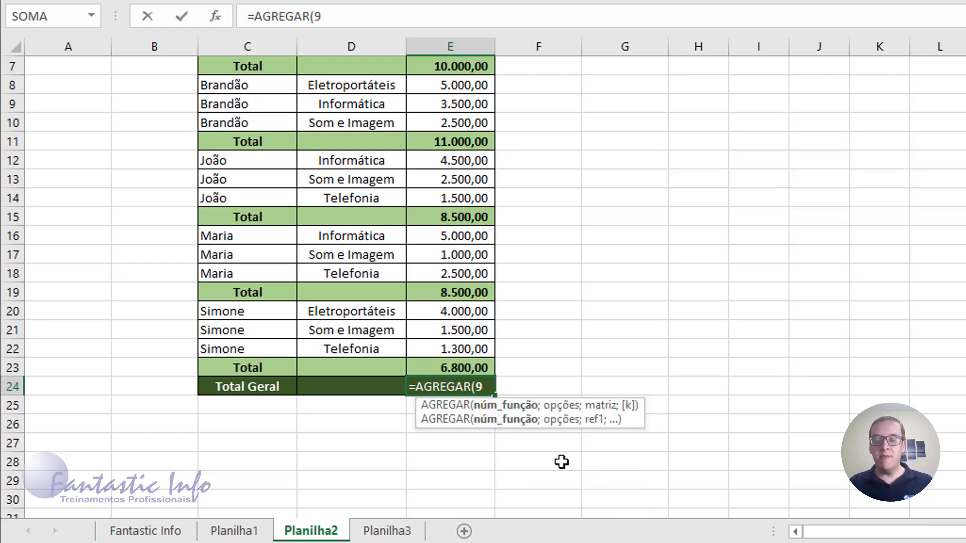
type(";")
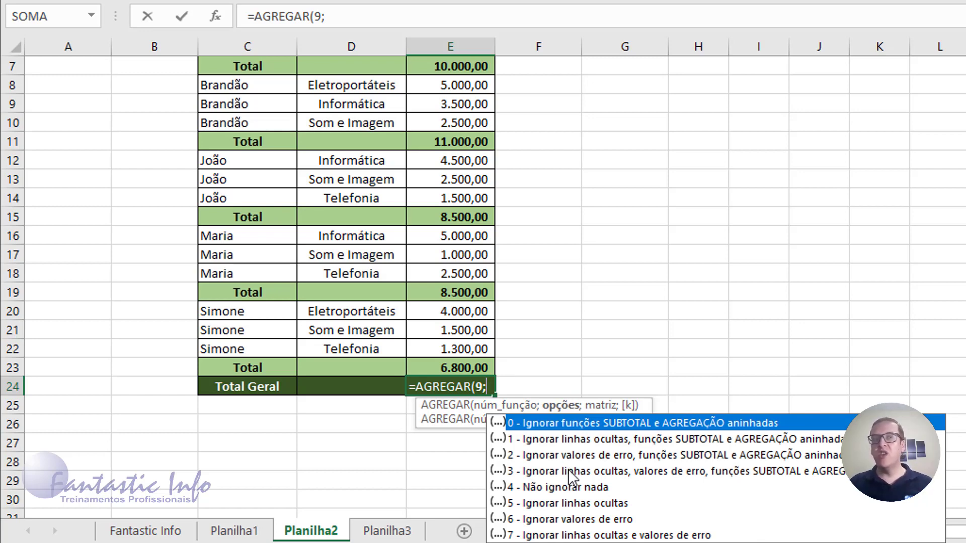
double_click(569, 471)
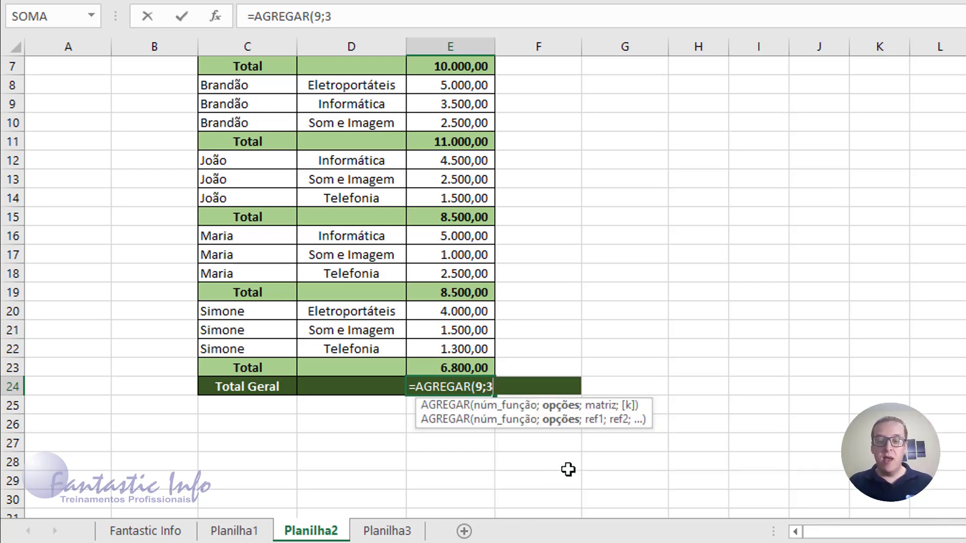
Complete the Total Geral formula in E24 with the range E4:E23 as =AGREGAR(9;3;E4:E23)
type(";")
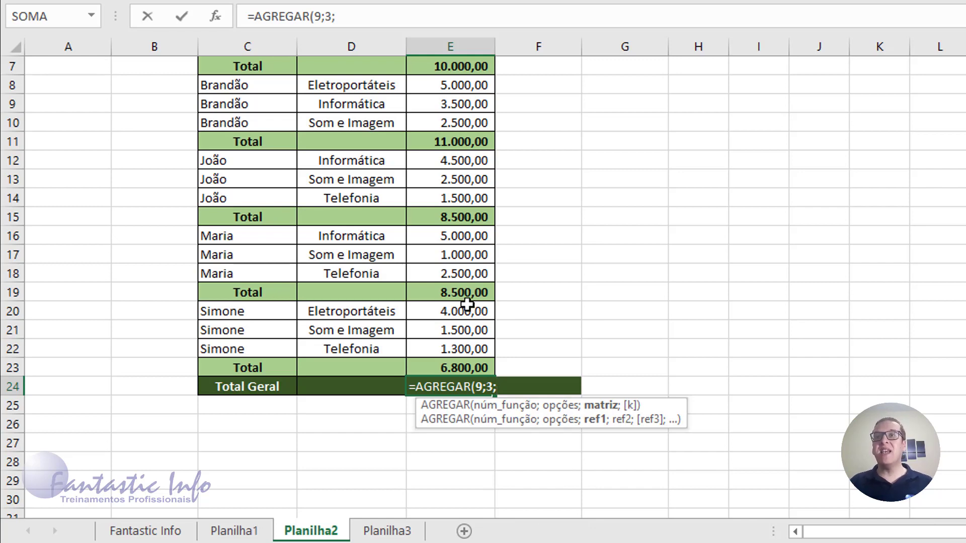
key("BackSpace")
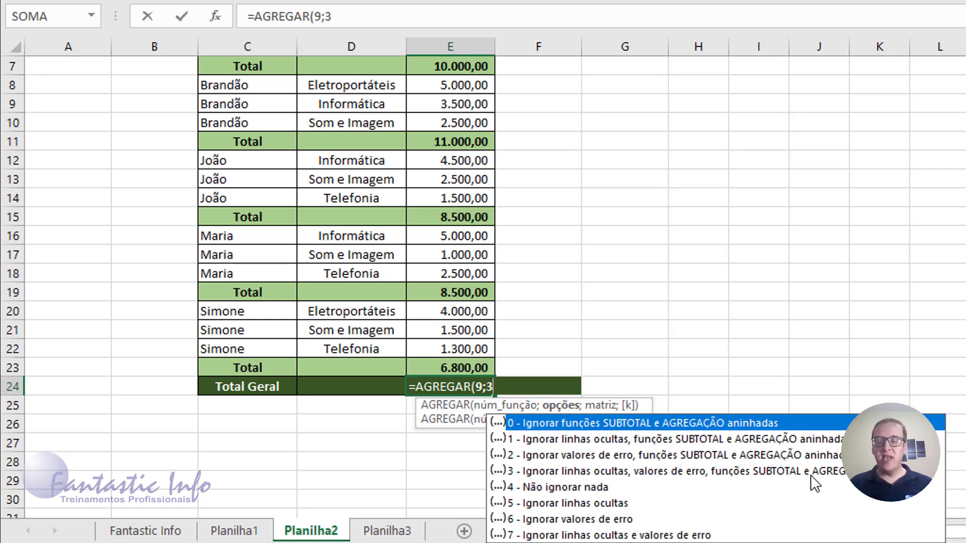
type(";")
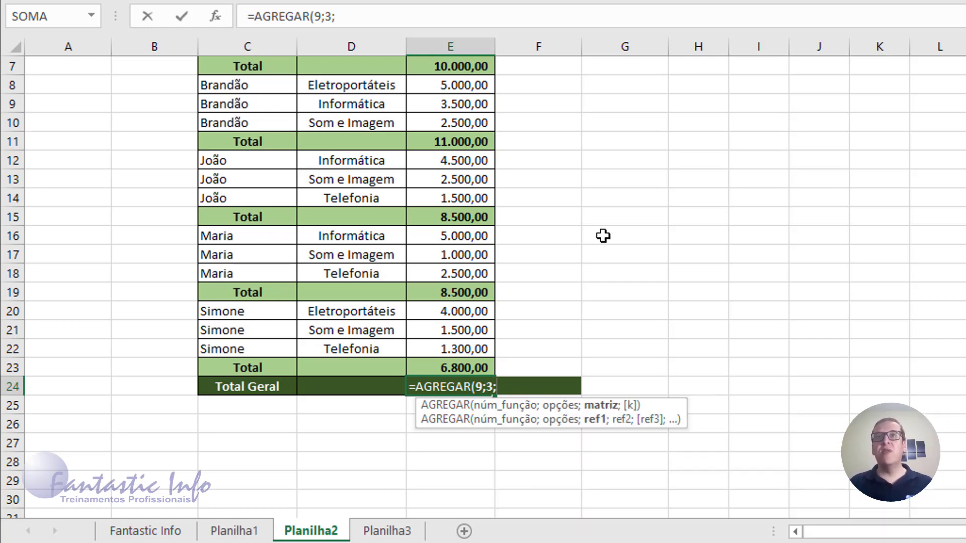
scroll(462, 149, "up", 2)
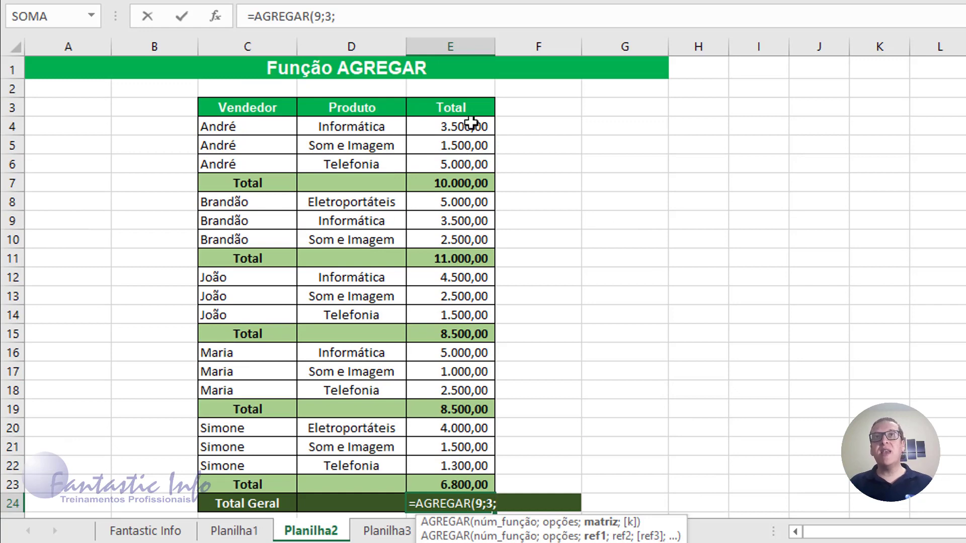
left_click_drag(474, 126, 457, 484)
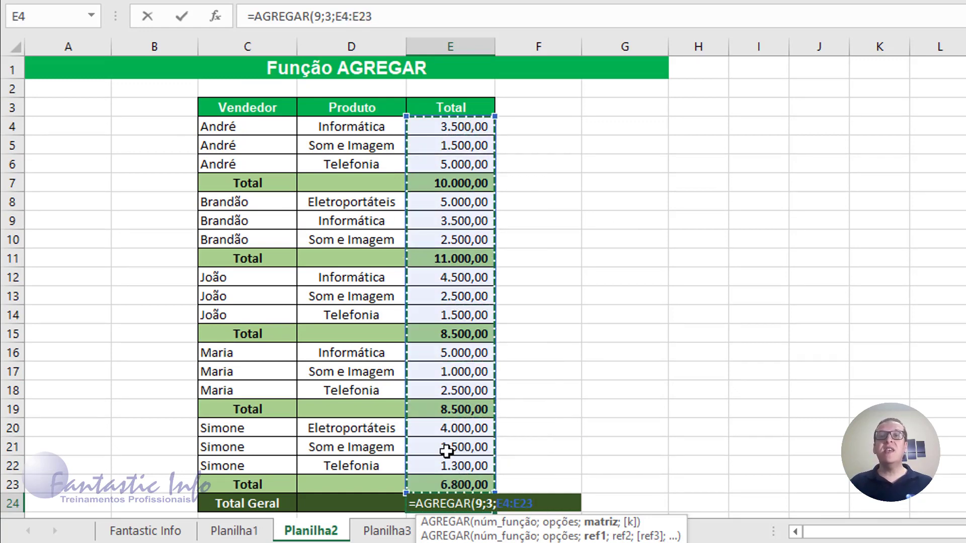
scroll(445, 432, "down", 2)
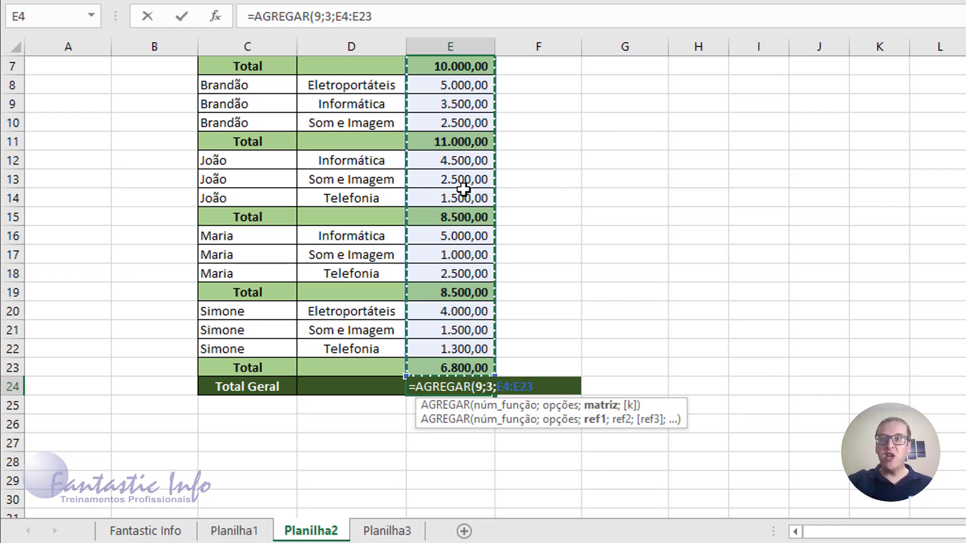
key("Return")
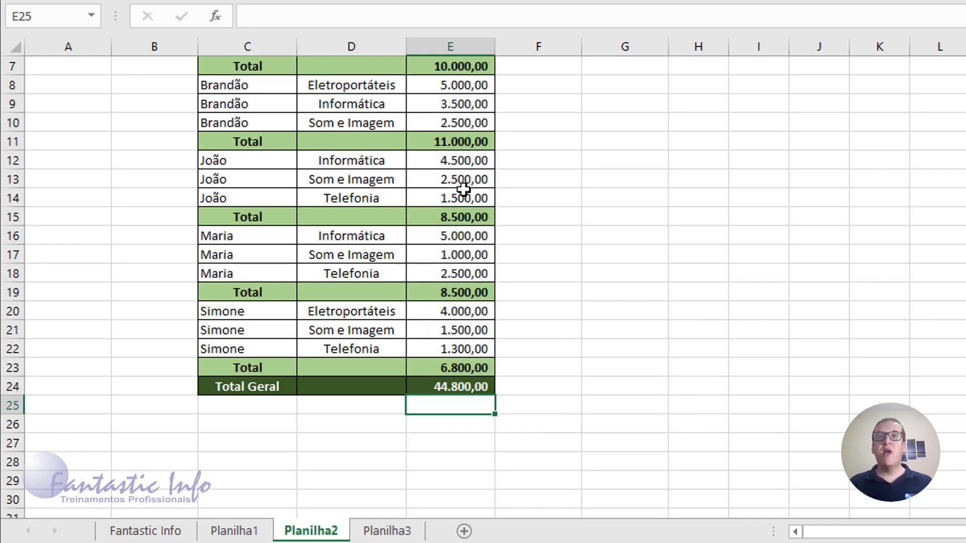
Change the Total Geral formula in E24 to option 7 - Ignorar linhas ocultas e valores de erro
left_click(460, 389)
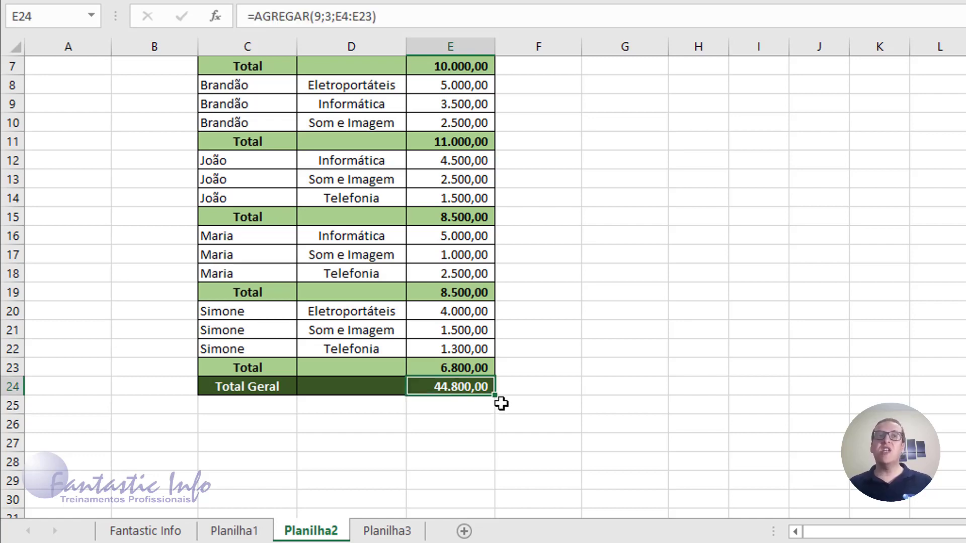
left_click(469, 368)
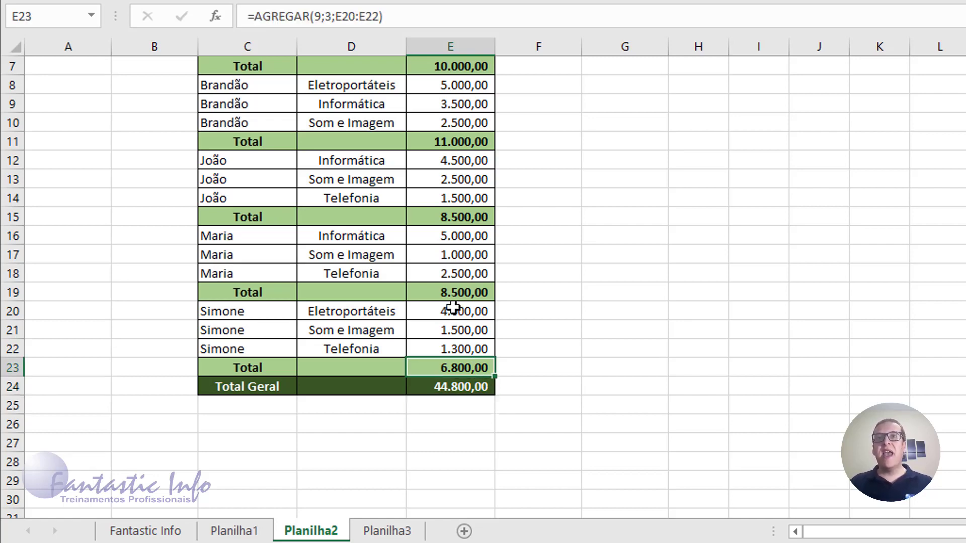
left_click(454, 290)
left_click(451, 222)
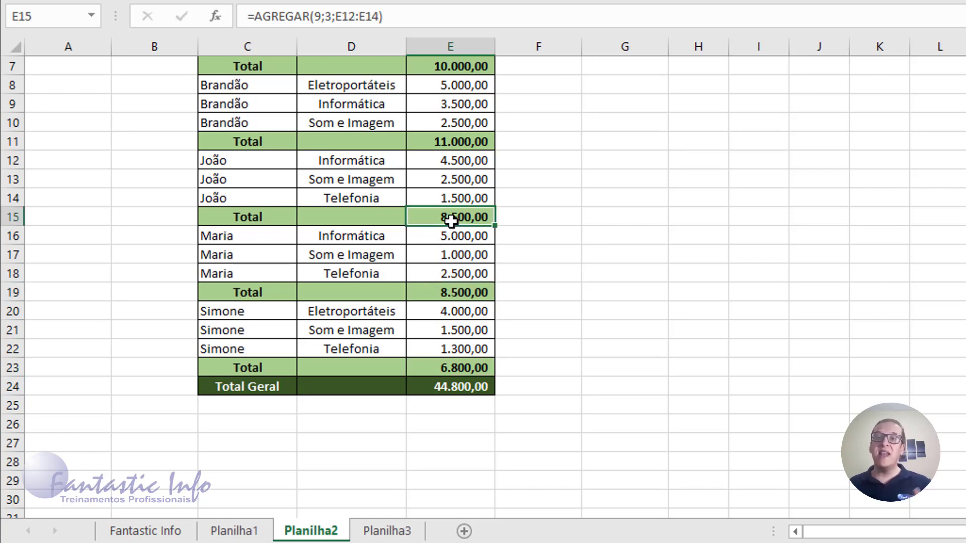
left_click(475, 390)
double_click(474, 390)
left_click(495, 387)
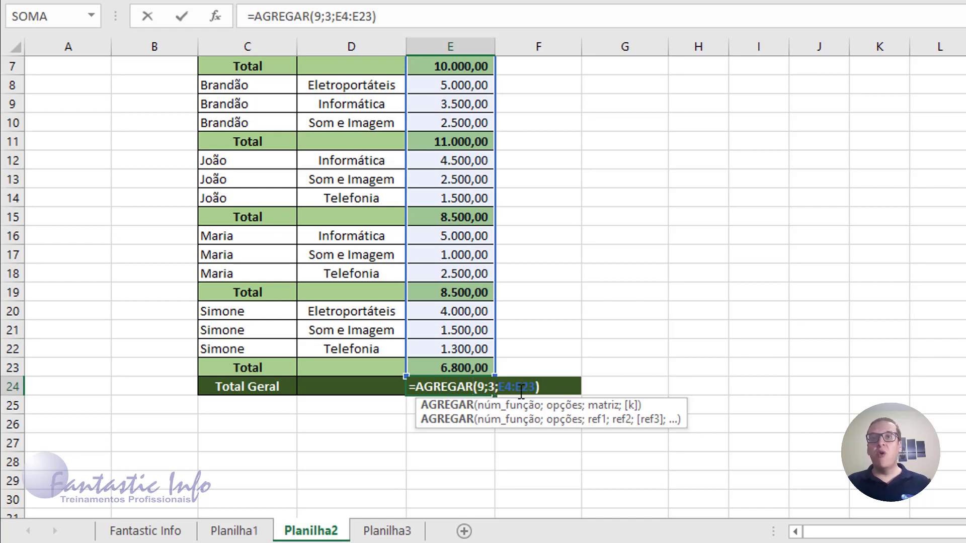
key("BackSpace")
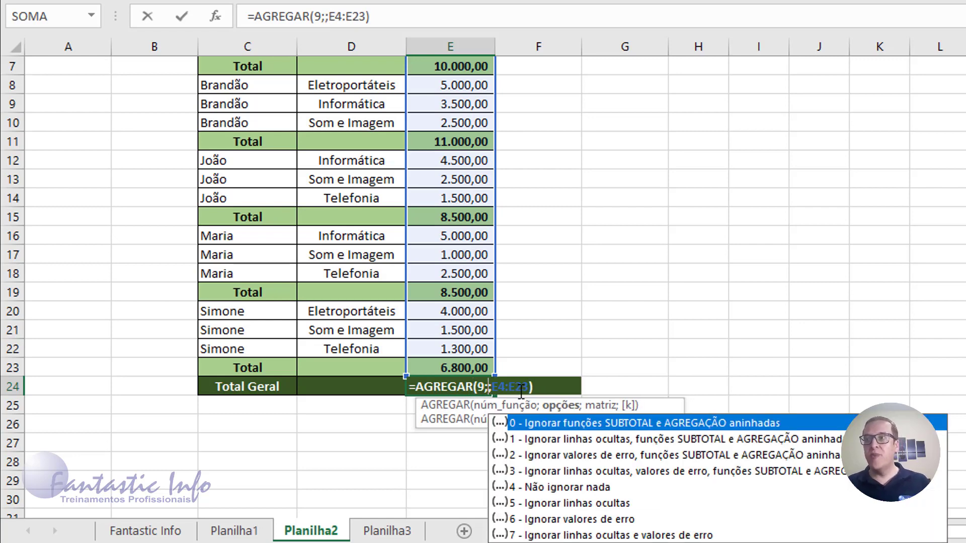
double_click(704, 535)
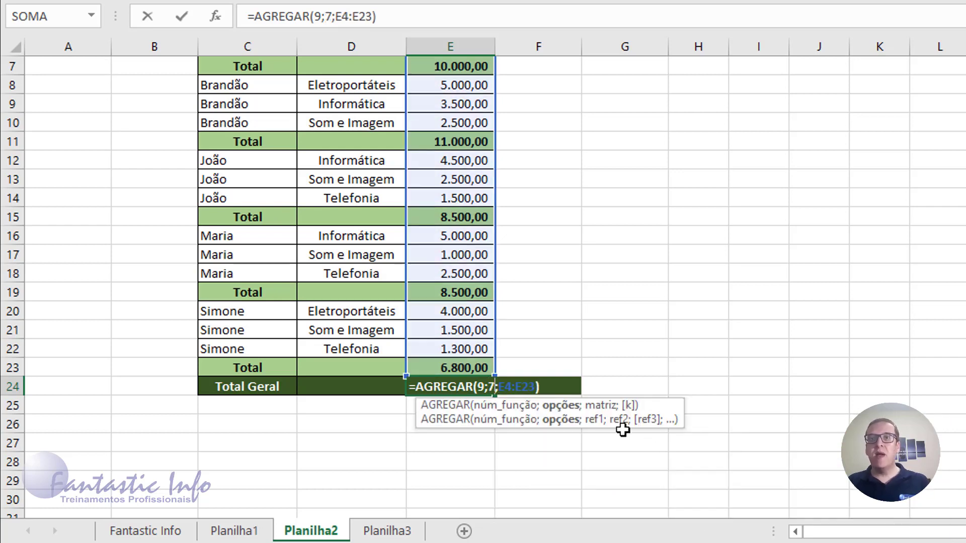
left_click(551, 391)
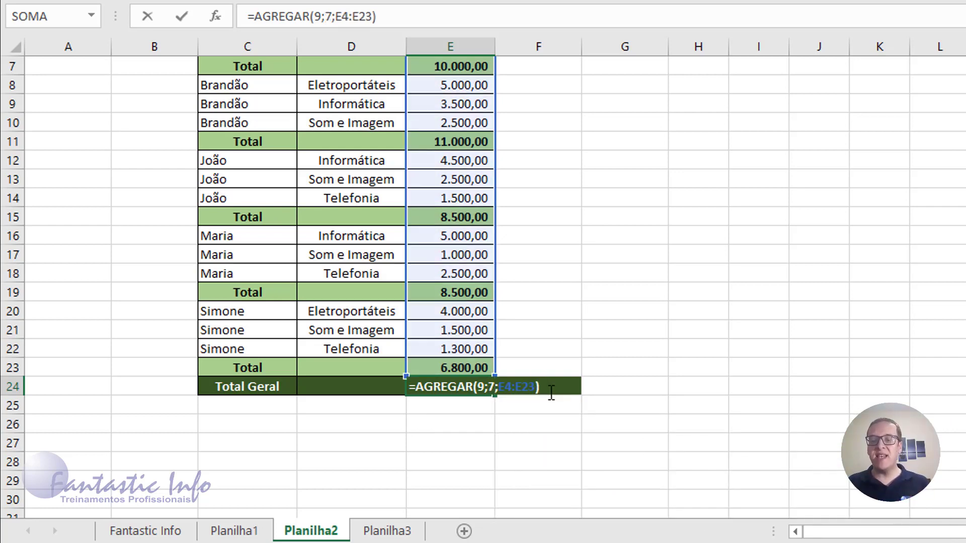
key("Return")
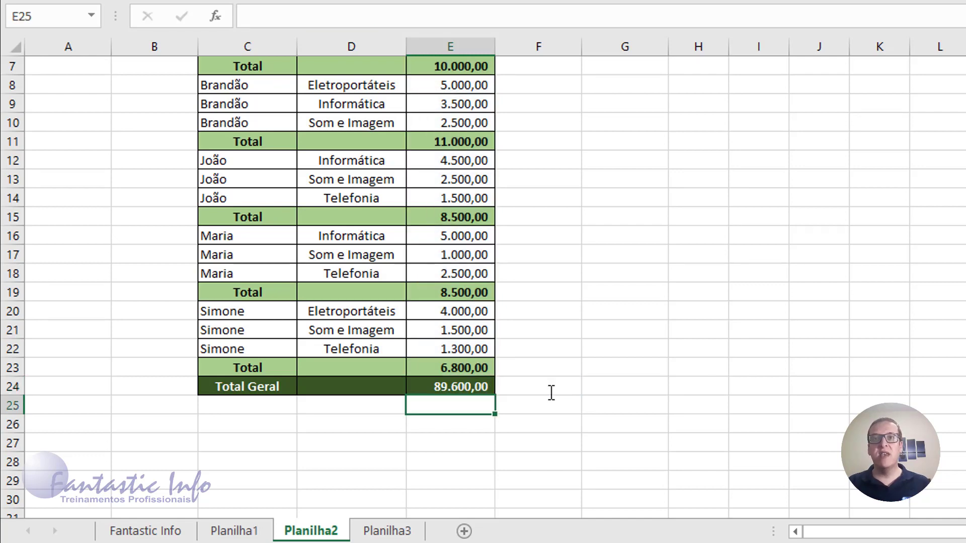
Set the option argument of the Total Geral formula in E24 back to 3, giving =AGREGAR(9;3;E4:E23)
left_click(445, 370)
left_click(463, 295)
left_click(463, 216)
left_click(468, 140)
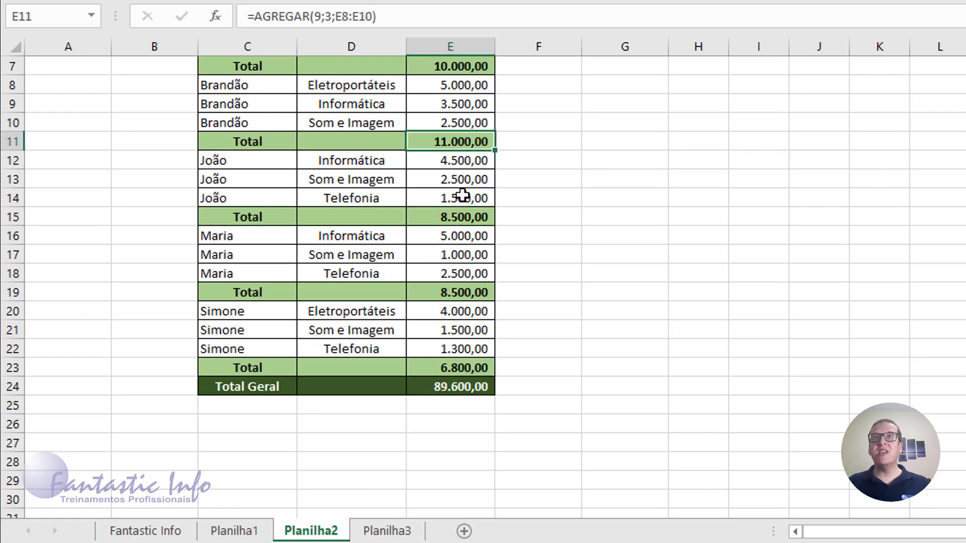
double_click(437, 386)
left_click(496, 388)
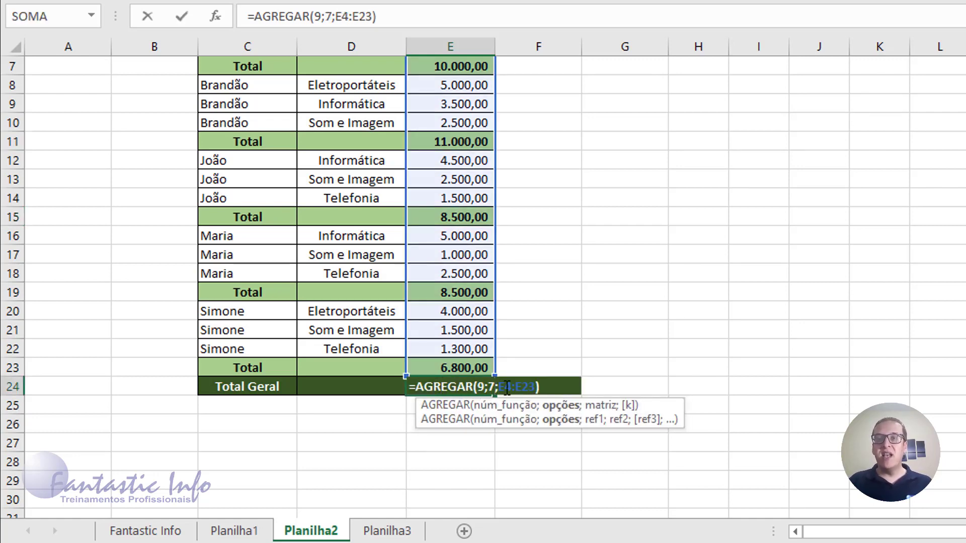
key("BackSpace")
type("3")
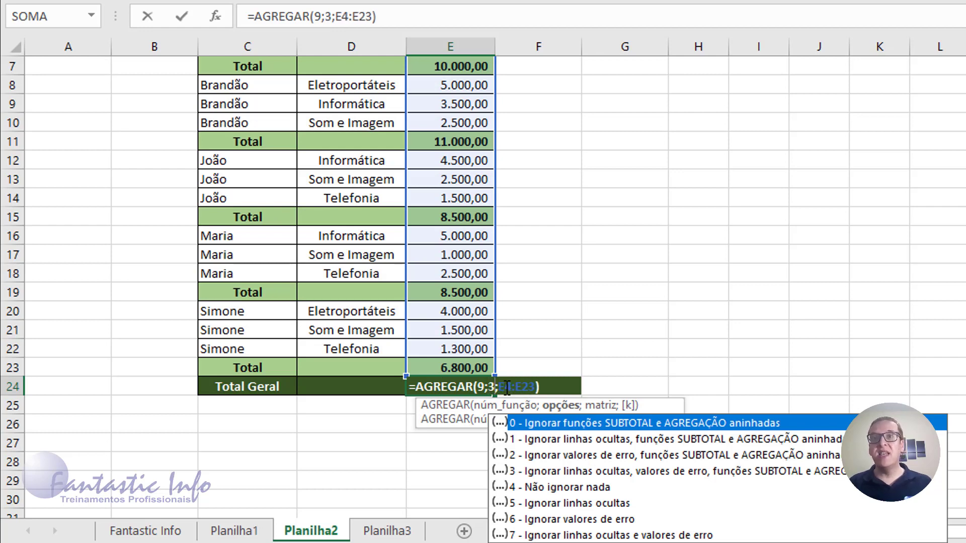
key("Return")
left_click(476, 386)
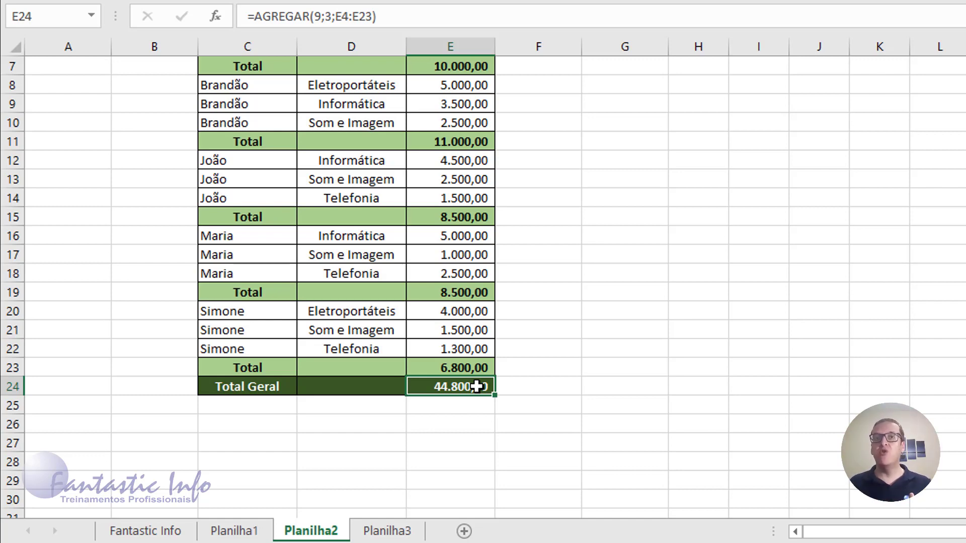
Group the rows of the sales table C3:E24 automatically with AutoTópicos
scroll(476, 387, "up", 2)
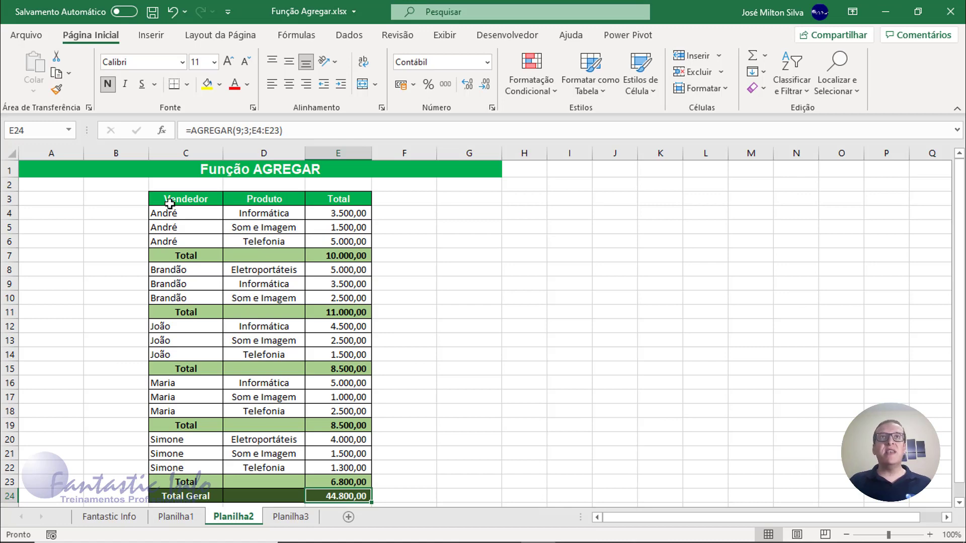
left_click_drag(167, 199, 334, 493)
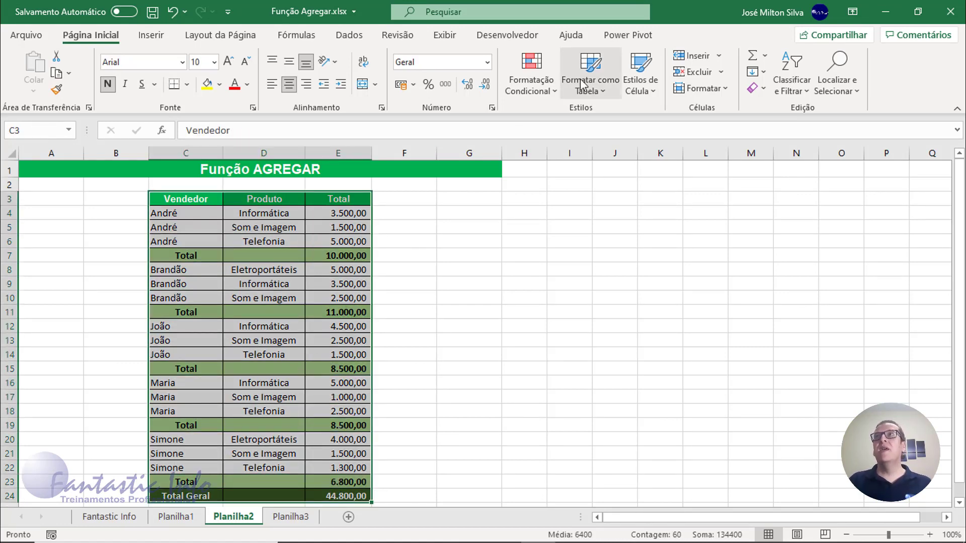
left_click(348, 36)
key("ctrl+q")
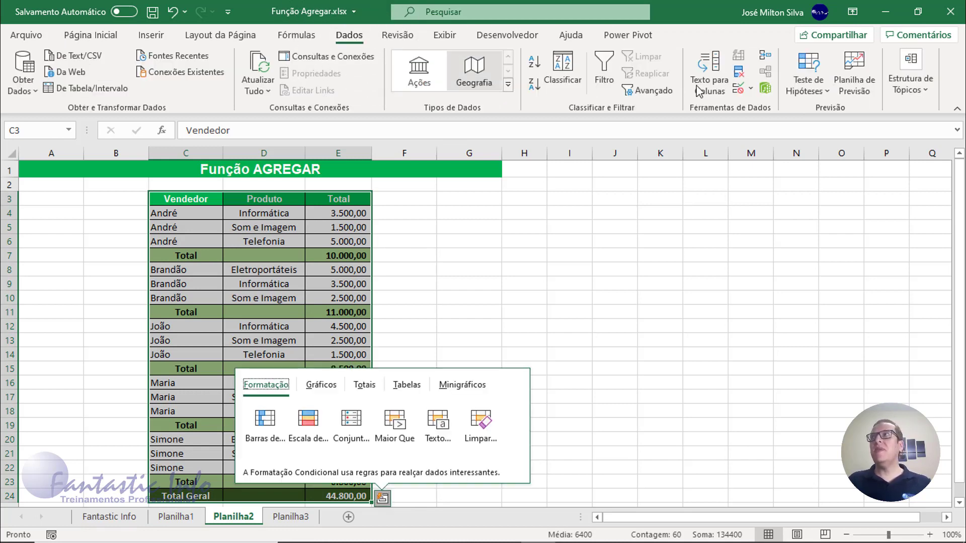
left_click(926, 92)
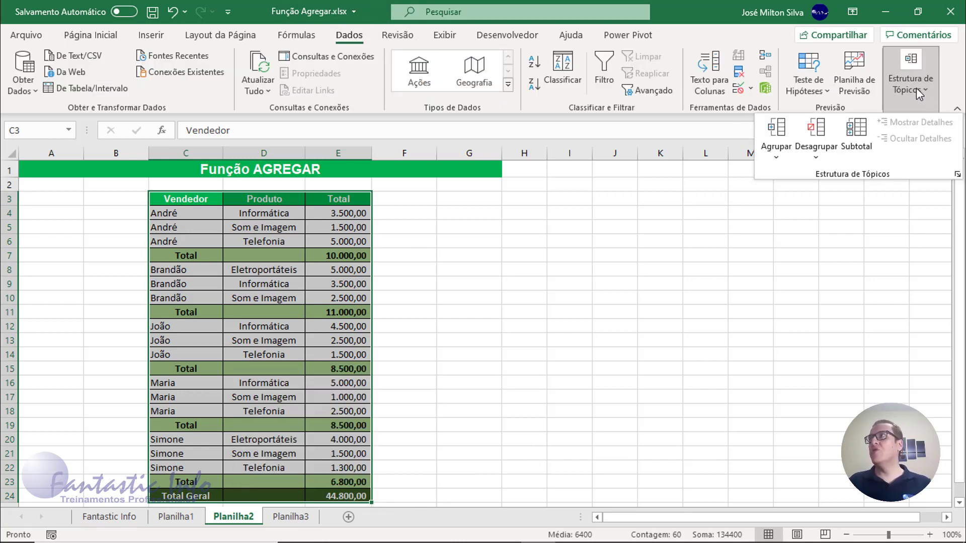
left_click(909, 85)
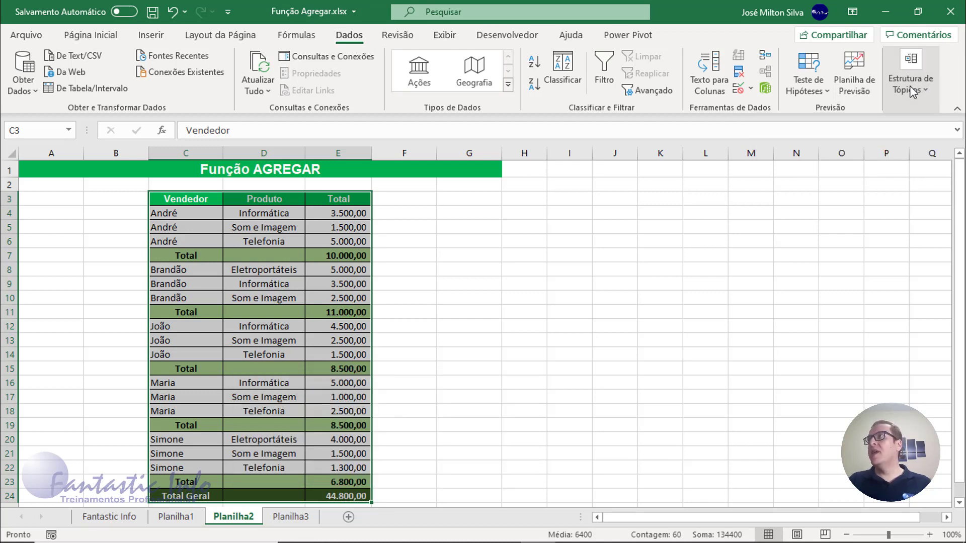
left_click(909, 85)
left_click(775, 159)
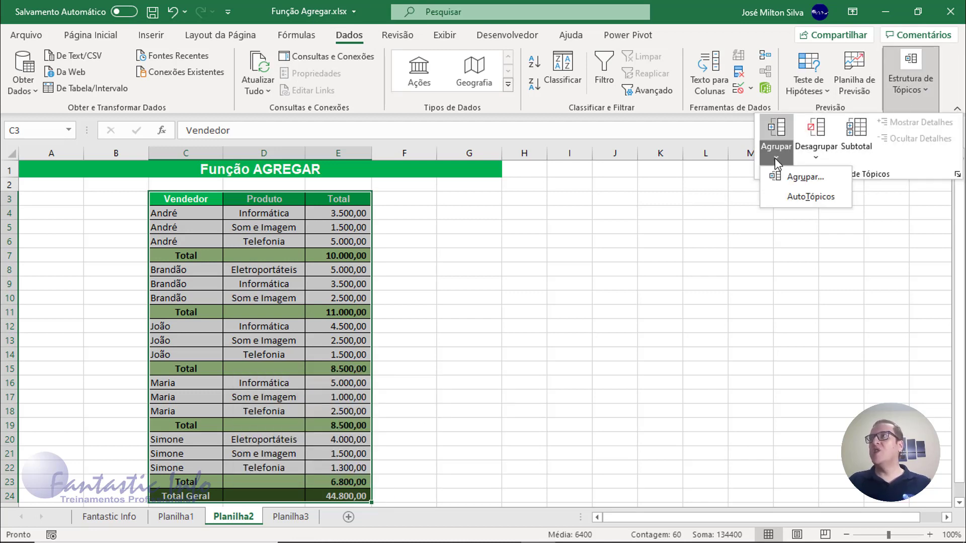
left_click(793, 201)
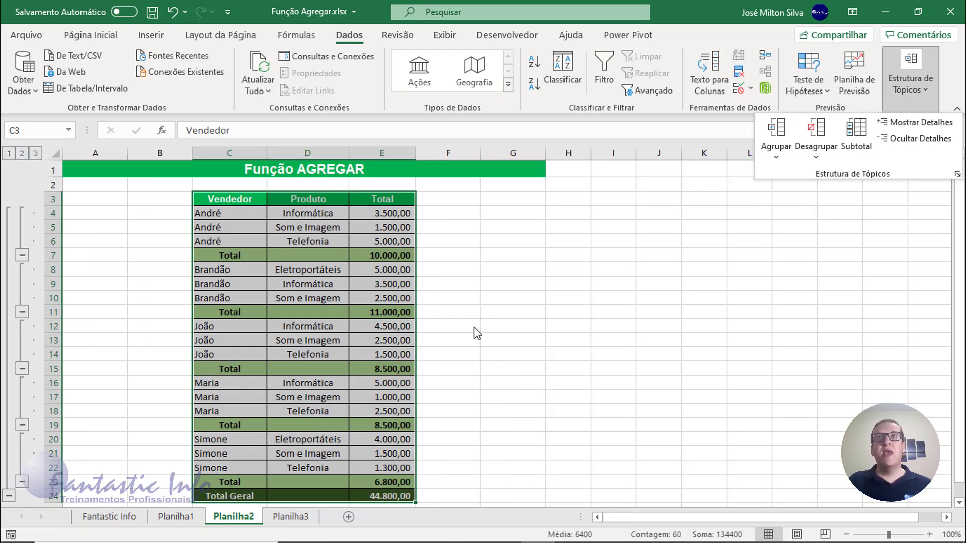
key("Escape")
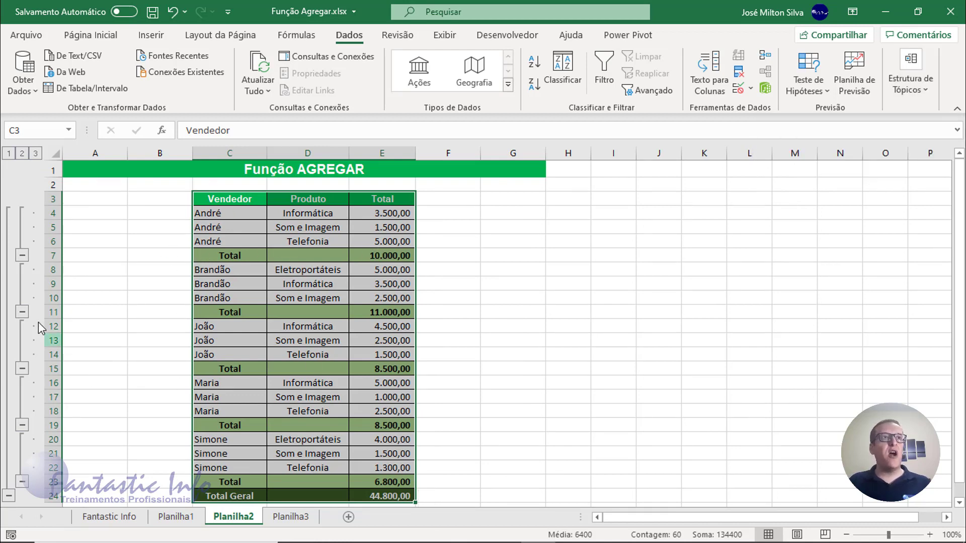
key("ctrl")
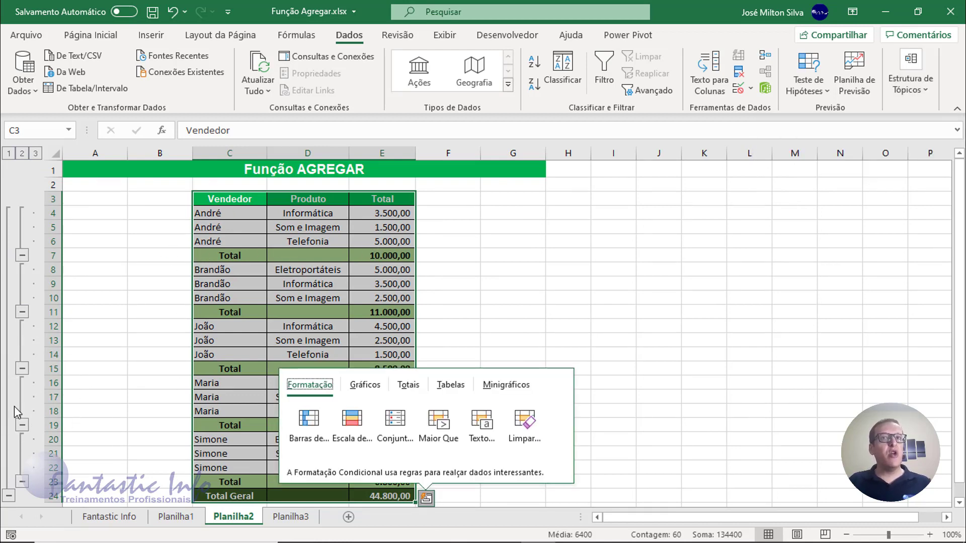
key("ctrl")
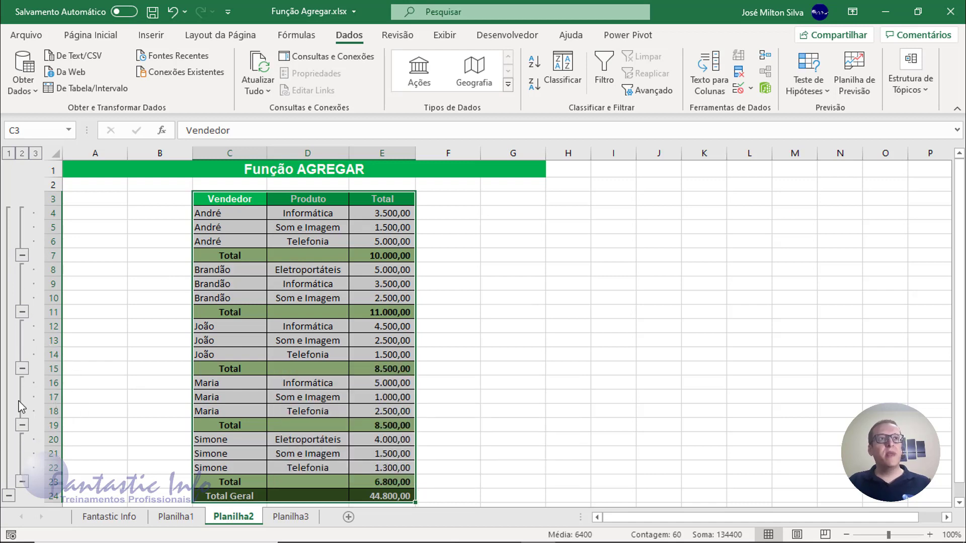
Switch the outline between level 2 and level 3 to compare the totals with detail rows hidden and shown
left_click(22, 153)
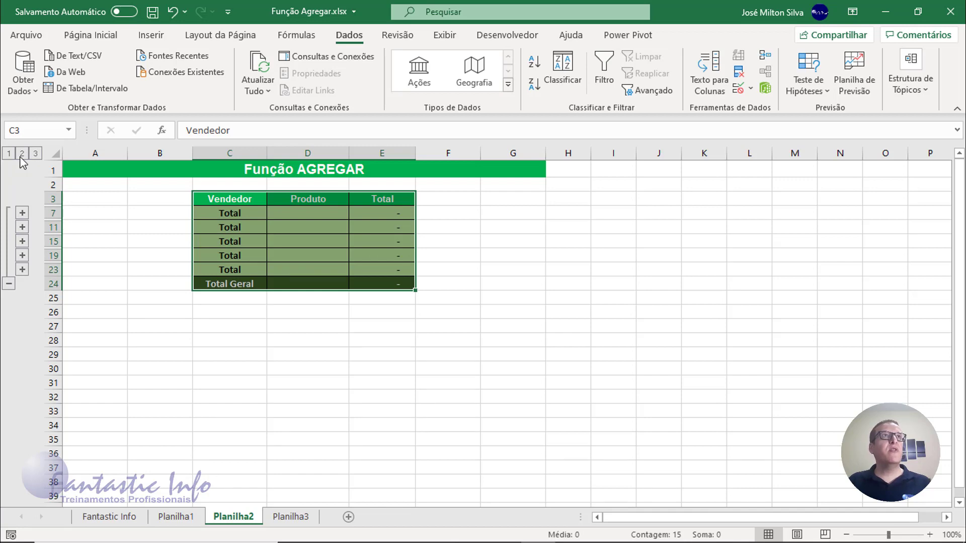
left_click(36, 153)
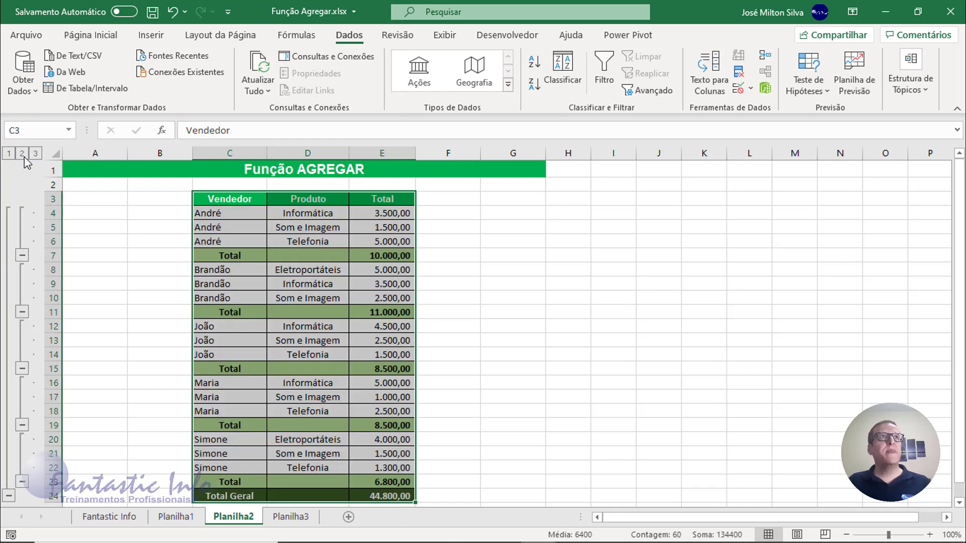
left_click(23, 155)
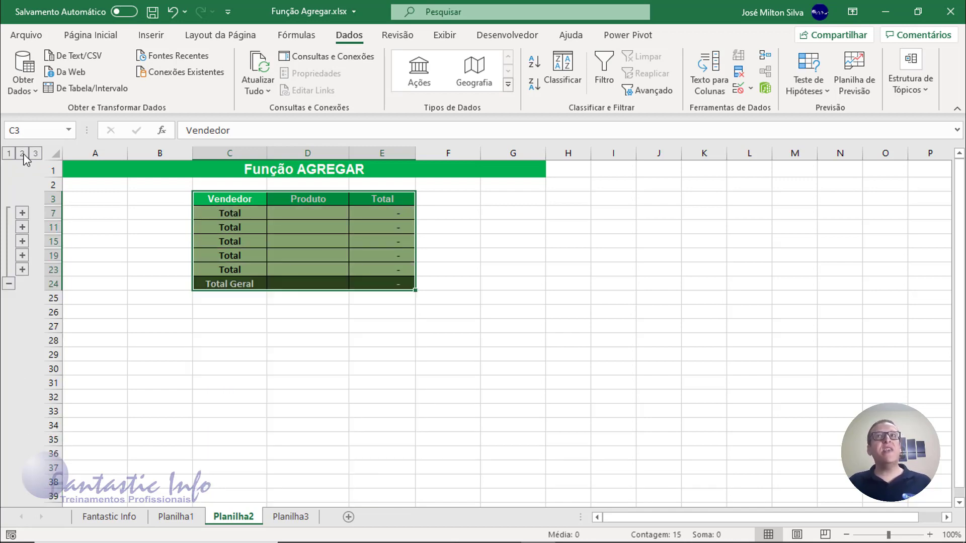
left_click(35, 154)
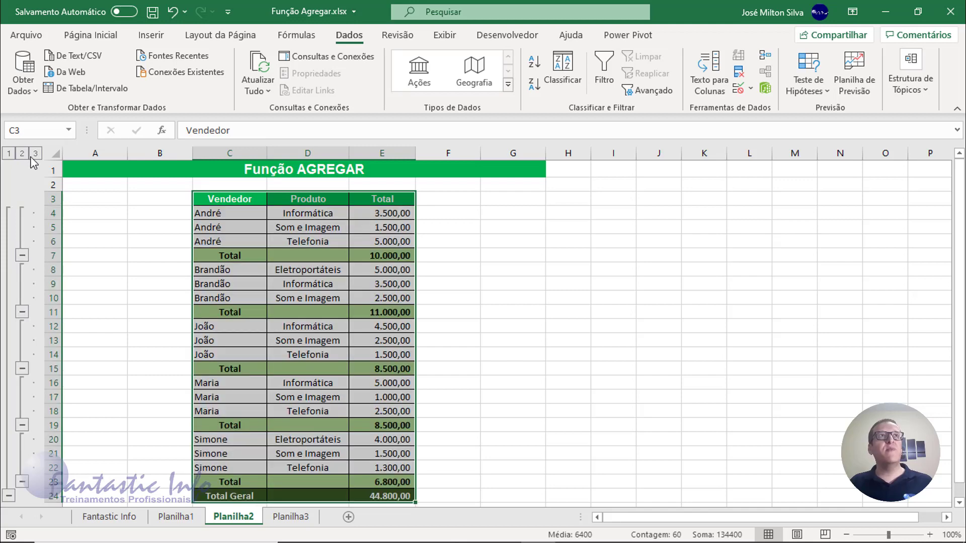
Collapse the outline to level 2, expand and collapse the first vendor's group to check its total, and show all level 3 rows again
left_click(22, 153)
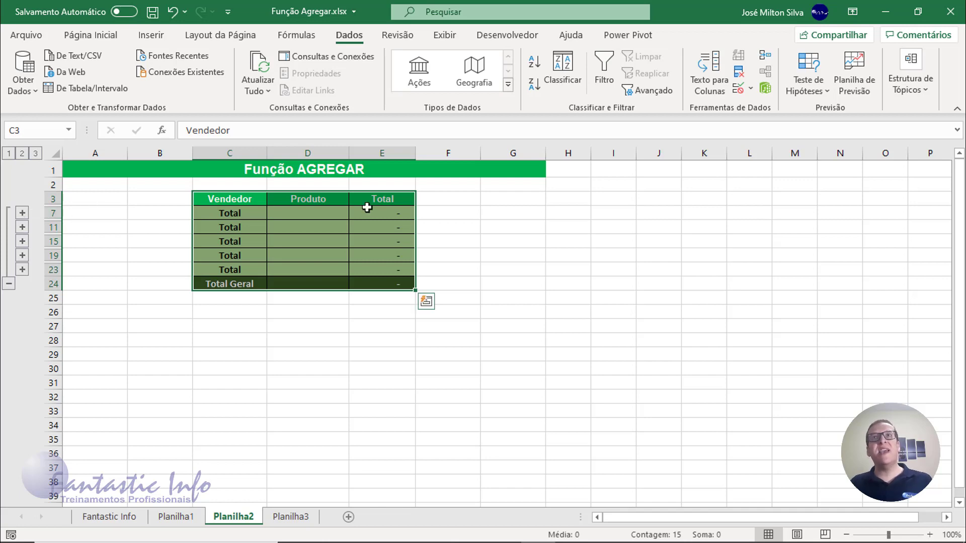
left_click(24, 215)
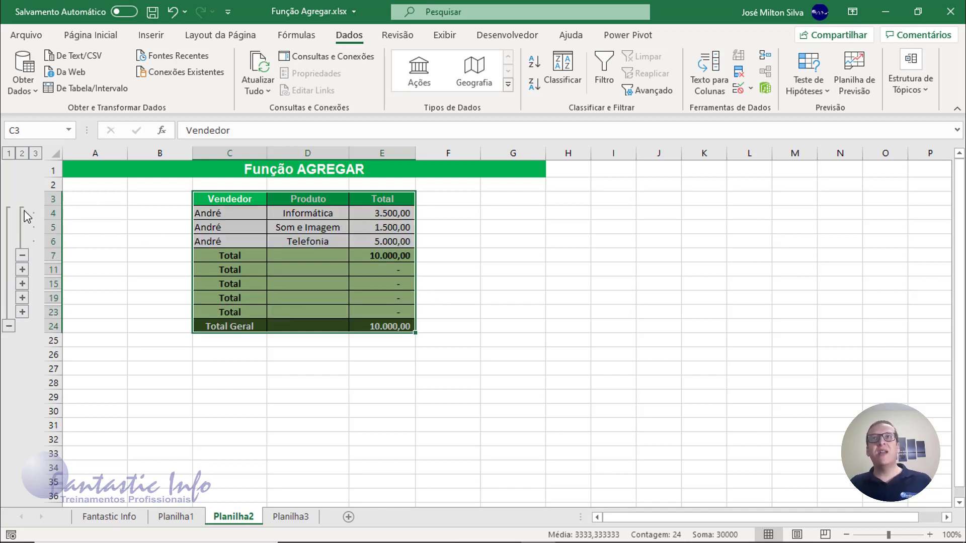
left_click(24, 256)
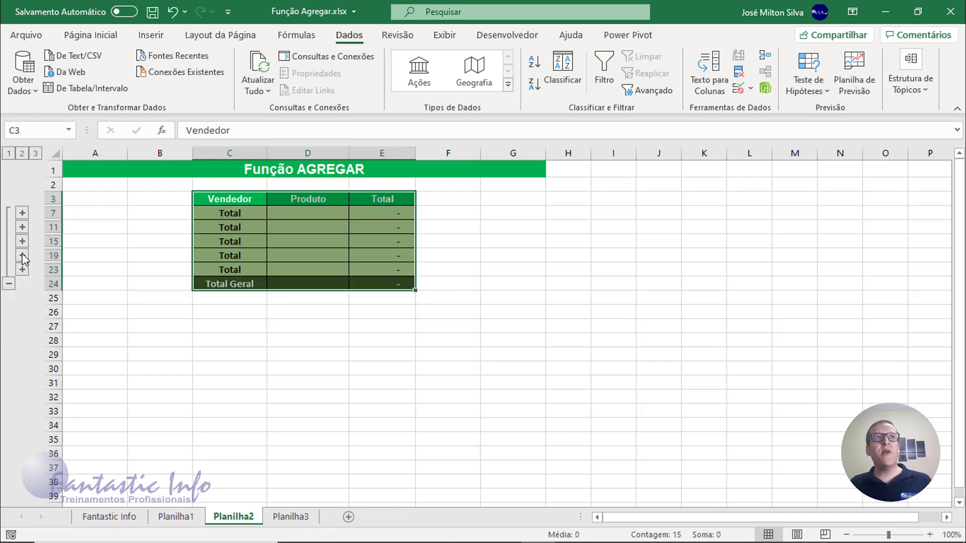
left_click(22, 212)
left_click(22, 154)
left_click(35, 156)
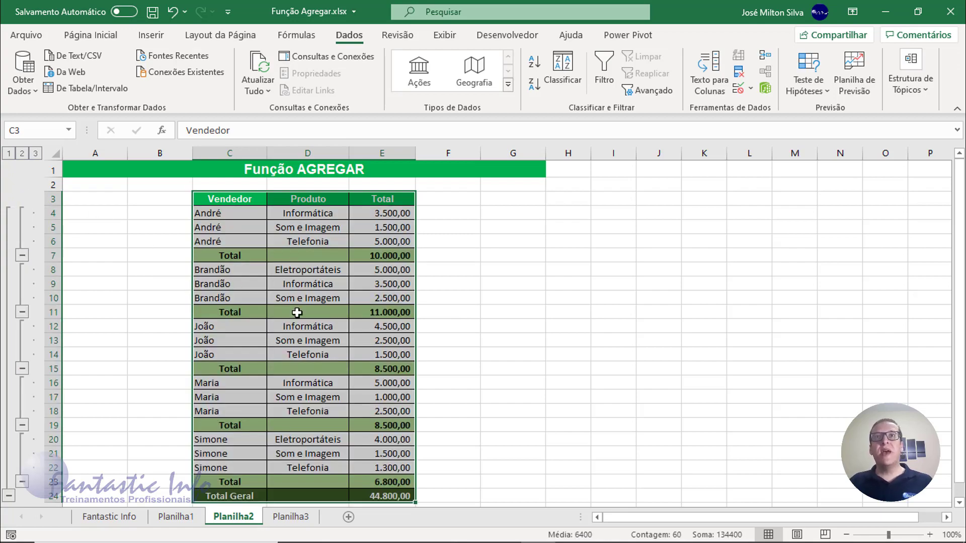
Change the first vendor's subtotal in E7 to option 2, which ignores error values and nested functions, as =AGREGAR(9;2;E4:E6)
left_click(367, 256)
double_click(390, 255)
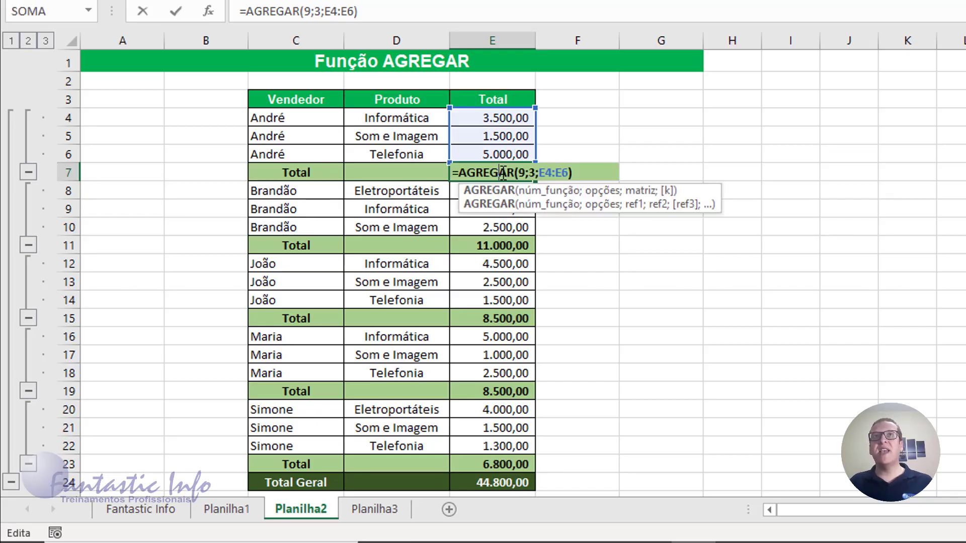
left_click(531, 175)
key("BackSpace")
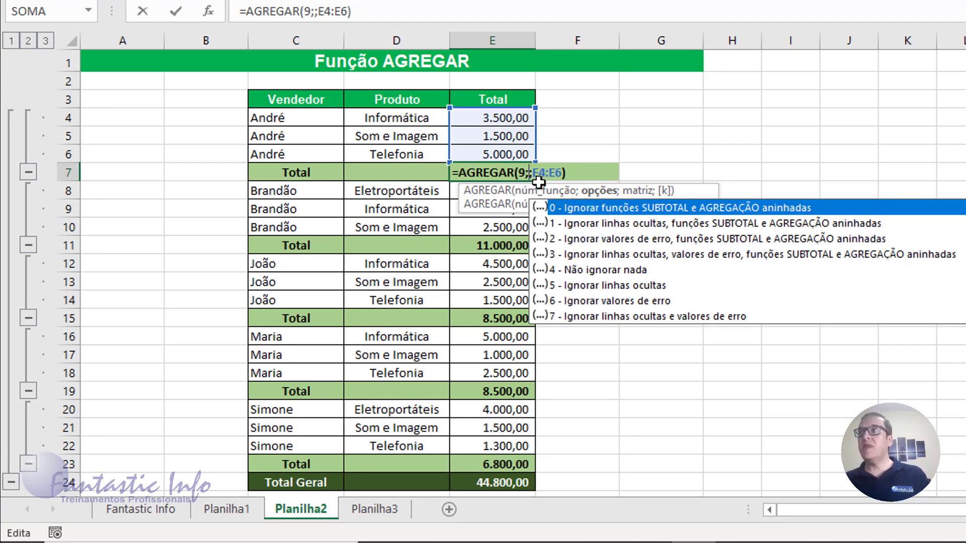
double_click(695, 240)
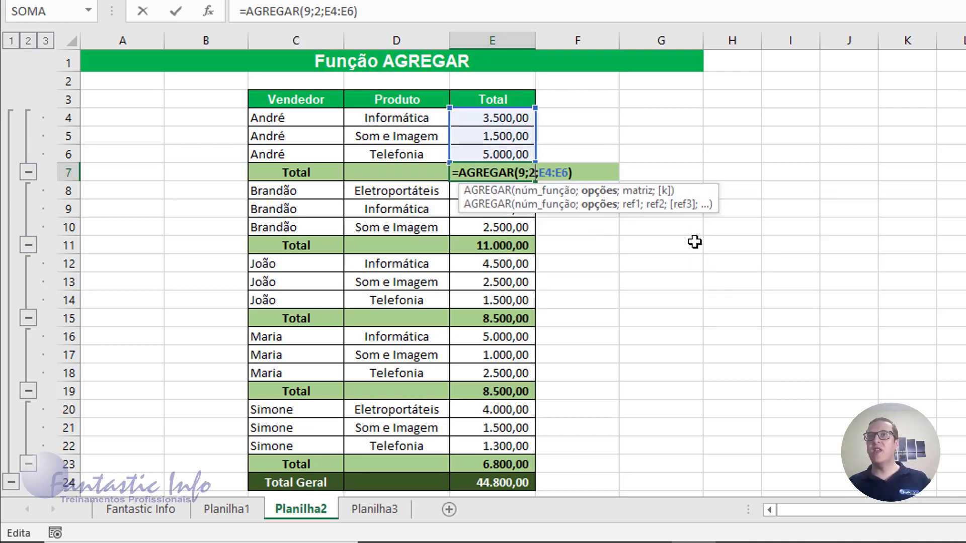
key("Return")
Change the second vendor's subtotal in E11 to option 2, as =AGREGAR(9;2;E8:E10)
left_click(517, 244)
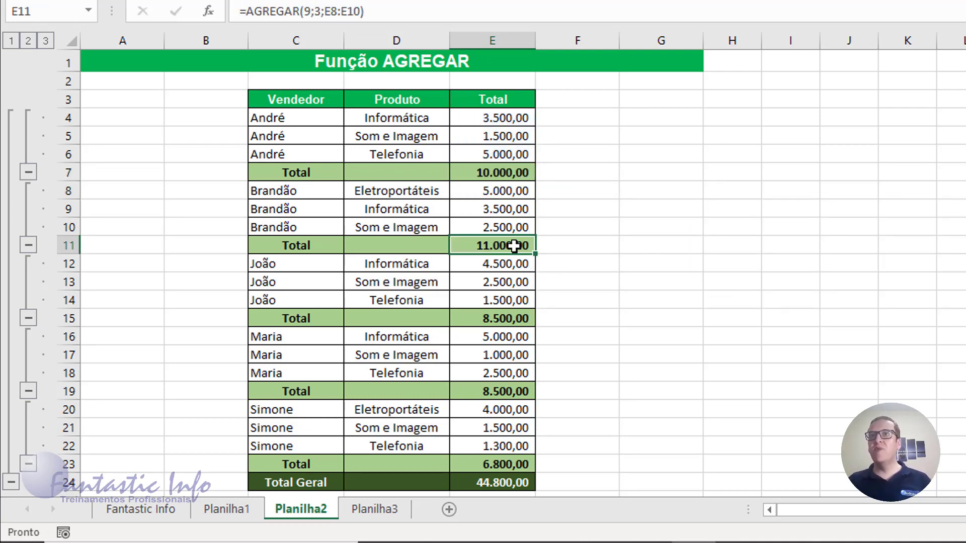
double_click(515, 244)
left_click(536, 245)
key("BackSpace")
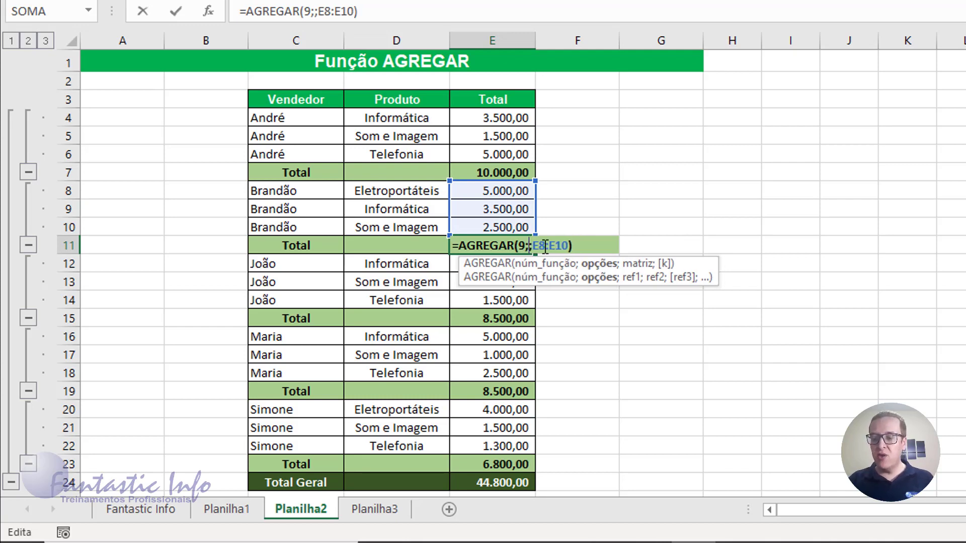
type("2")
key("Return")
Change the third vendor's subtotal in E15 to option 2, as =AGREGAR(9;2;E12:E14)
double_click(526, 318)
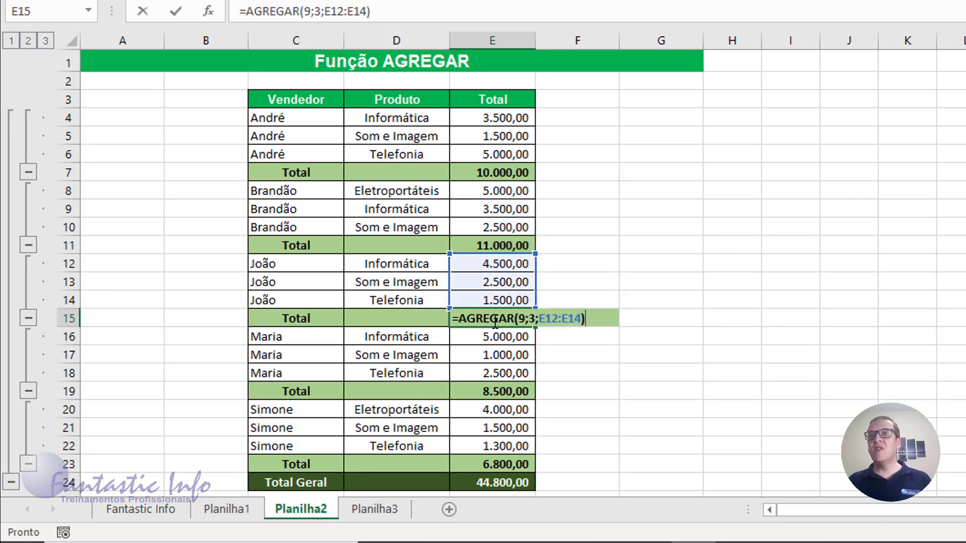
left_click(531, 318)
left_click(538, 320)
key("BackSpace")
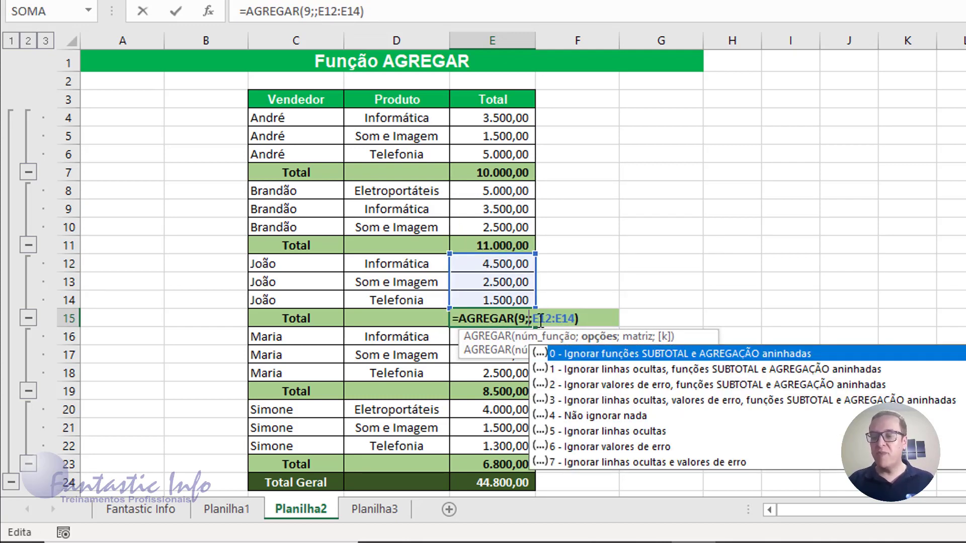
type("2")
key("Return")
Change the fourth vendor's subtotal in E19 to option 2, as =AGREGAR(9;2;E16:E18)
left_click(518, 392)
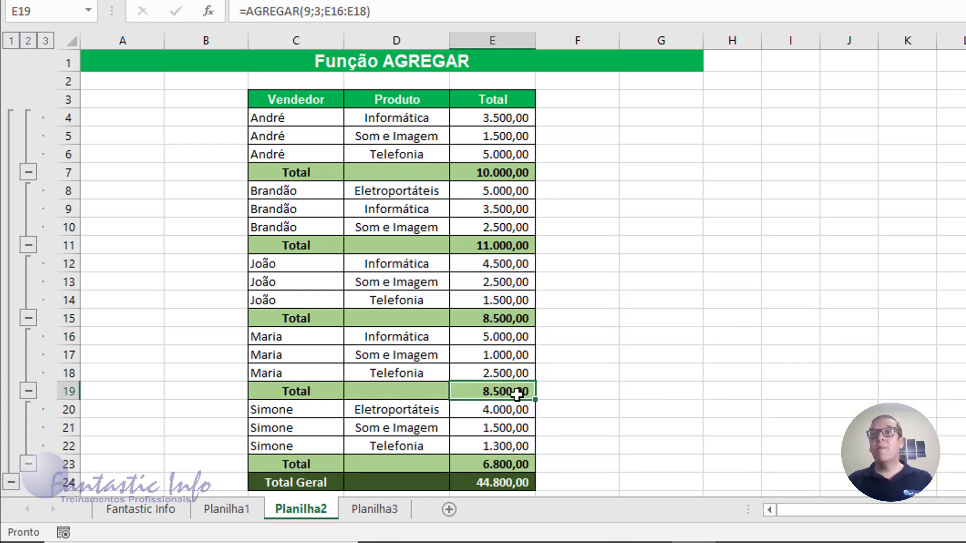
double_click(518, 392)
left_click(534, 392)
key("BackSpace")
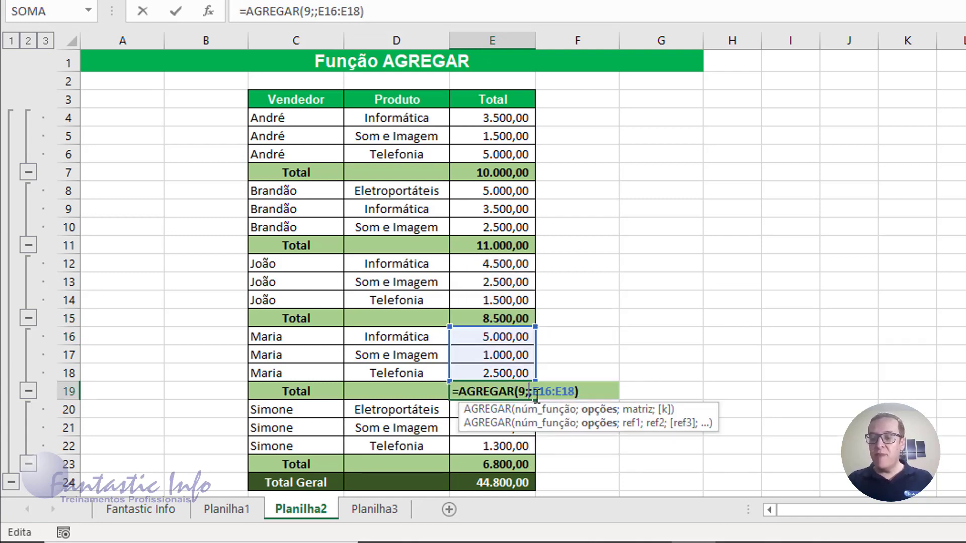
type("2")
key("Return")
Change the last vendor's subtotal in E23 to option 2, as =AGREGAR(9;2;E20:E22)
scroll(519, 355, "down", 1)
scroll(520, 355, "down", 2)
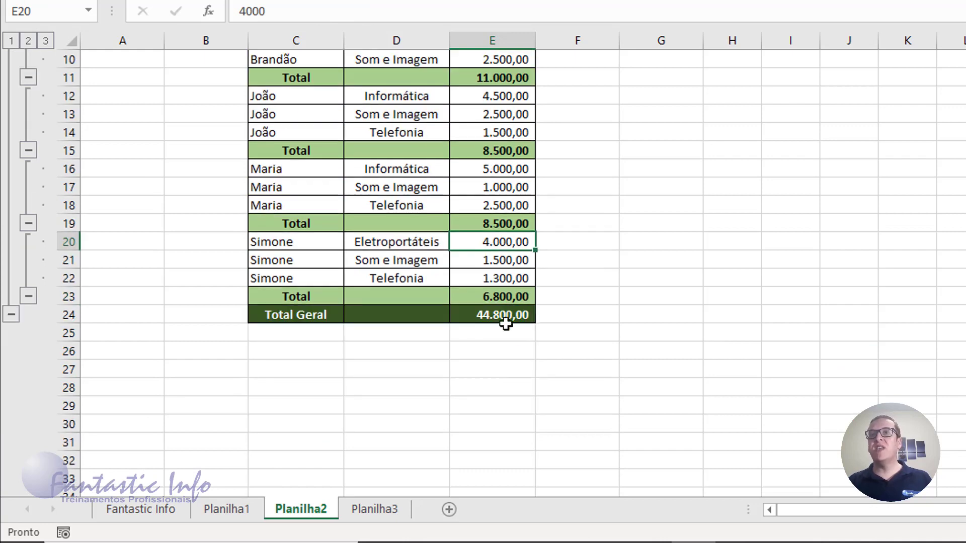
left_click(500, 297)
double_click(500, 296)
left_click(541, 298)
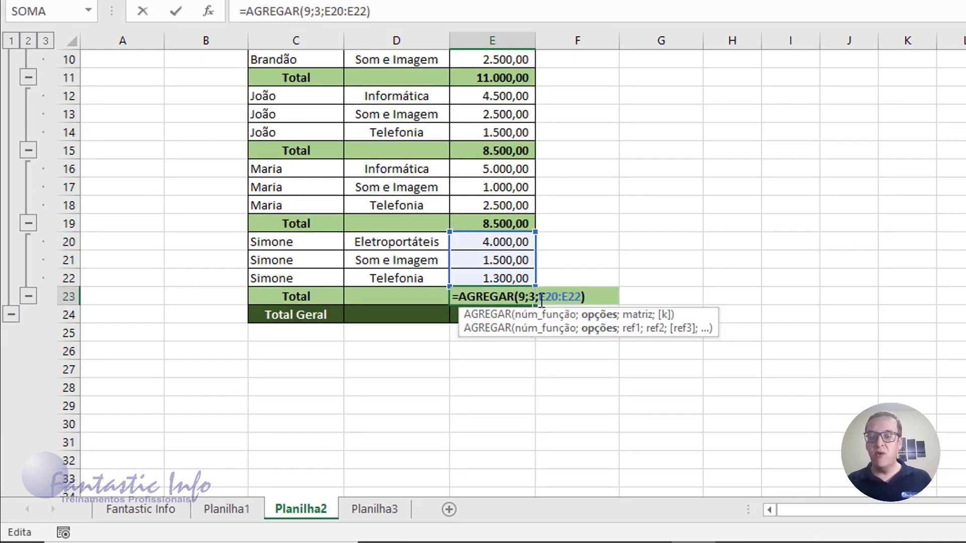
key("BackSpace")
type("2")
key("Return")
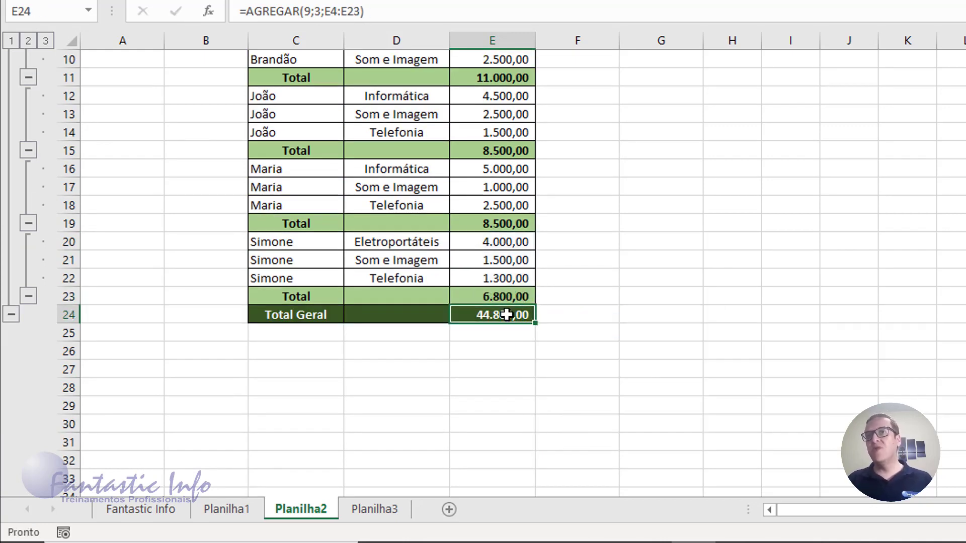
Change the Total Geral formula in E24 to option 2, as =AGREGAR(9;2;E4:E23)
double_click(505, 314)
left_click(533, 315)
key("BackSpace")
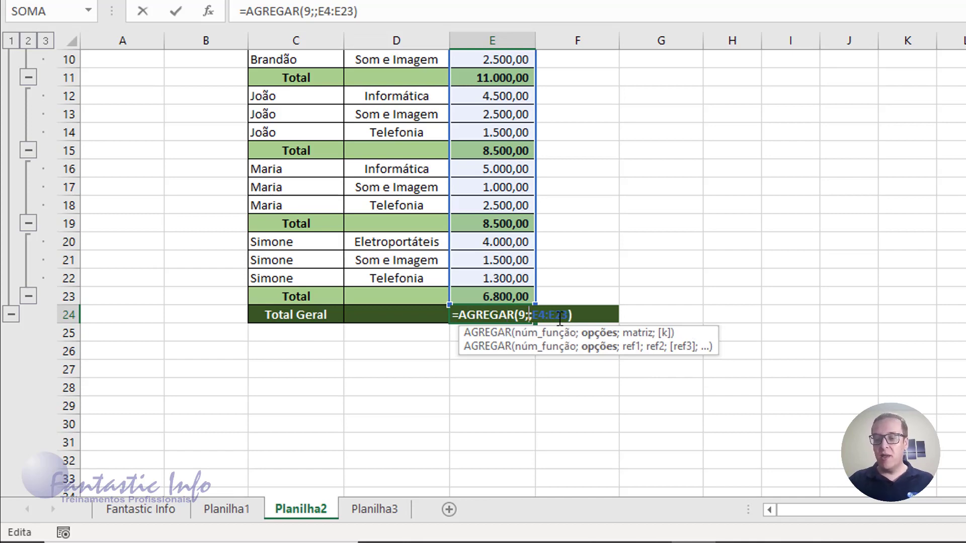
type("2")
key("Return")
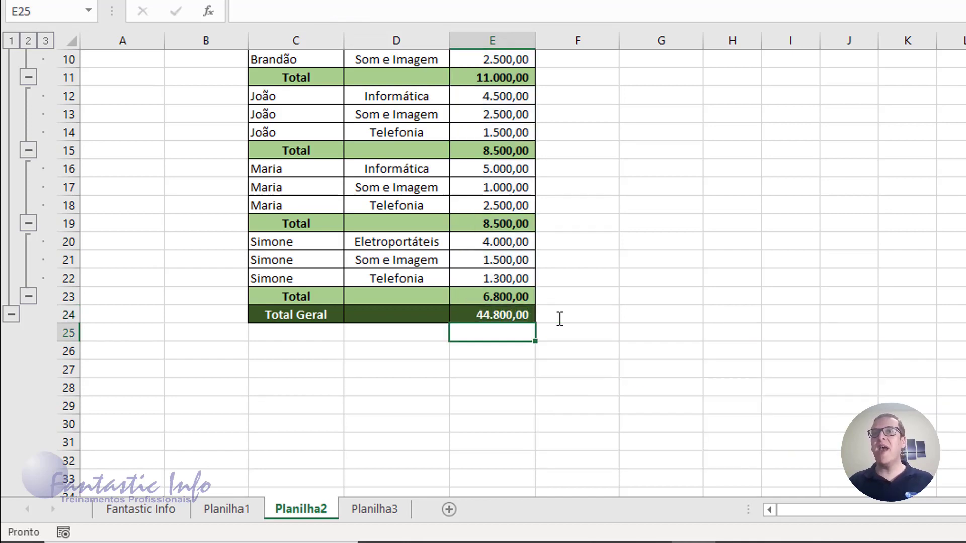
Collapse the outline to level 2, expand and collapse the first vendor's group, and check the subtotal formula in E7
scroll(347, 251, "up", 3)
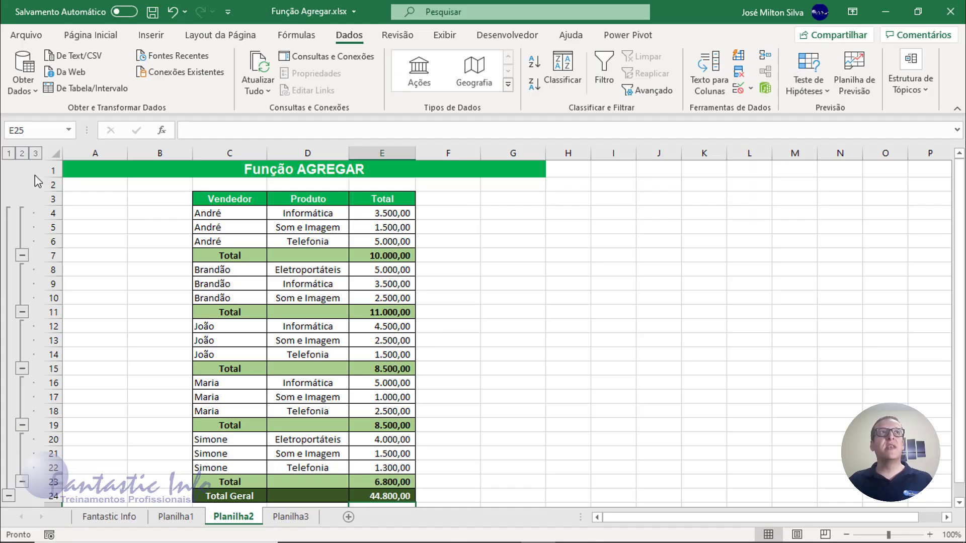
left_click(22, 153)
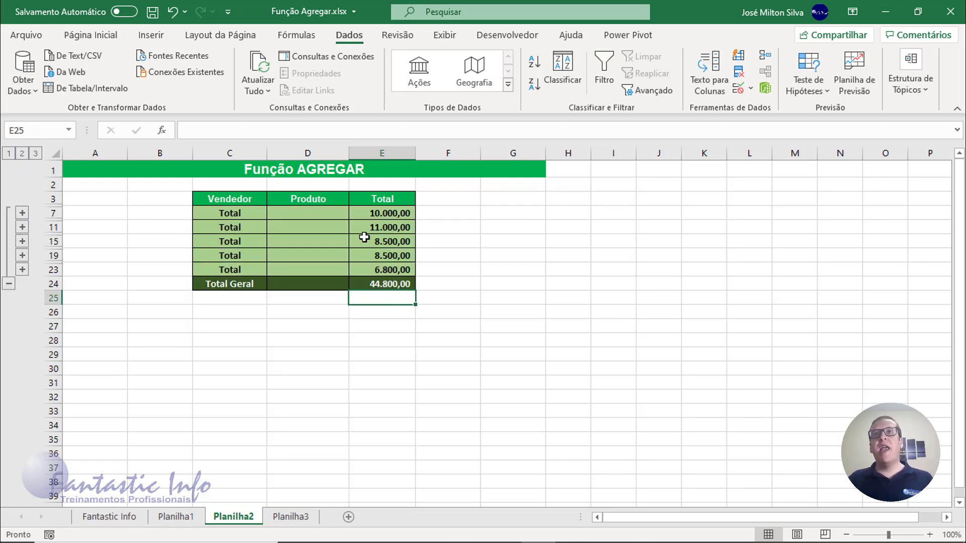
left_click(22, 213)
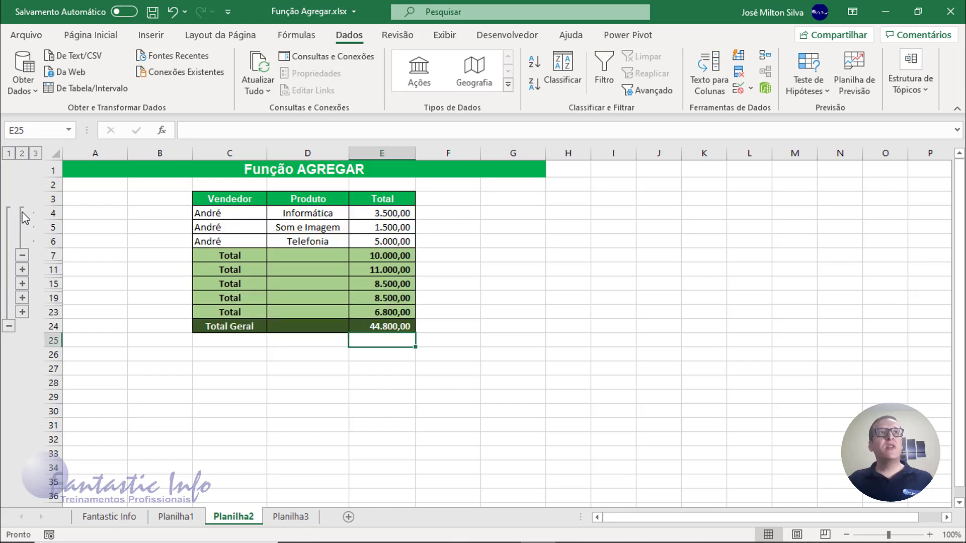
left_click(22, 256)
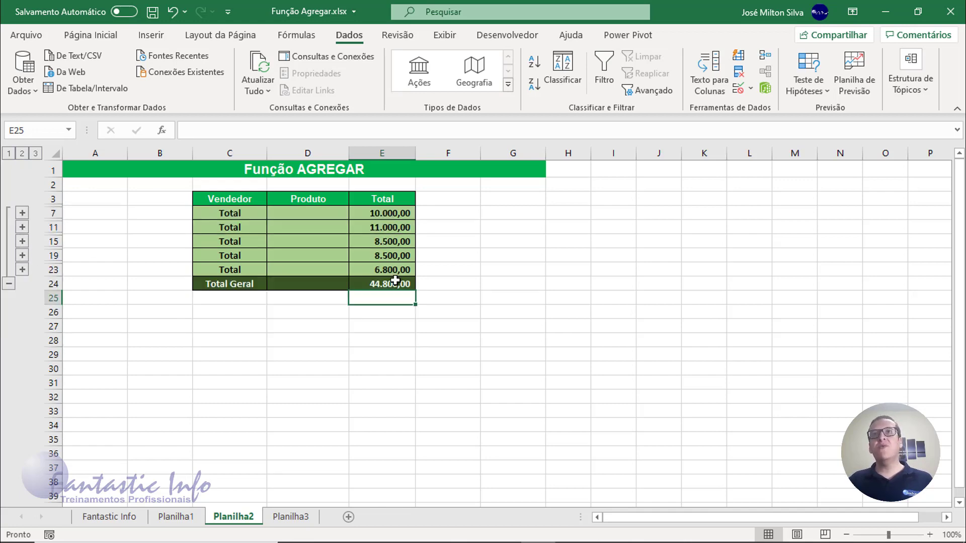
left_click(395, 215)
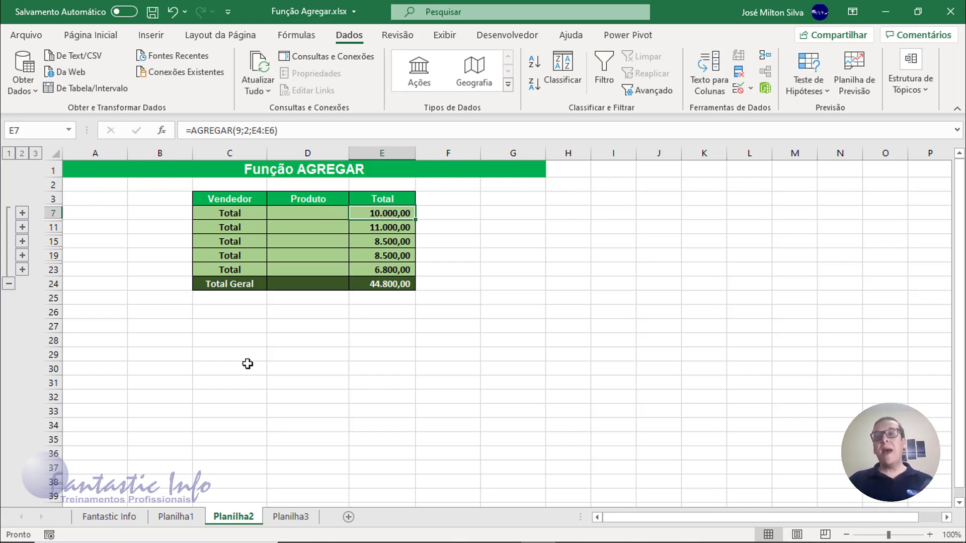
Open the Planilha3 sheet and look through the order table down to its last record and back to the top
left_click(289, 516)
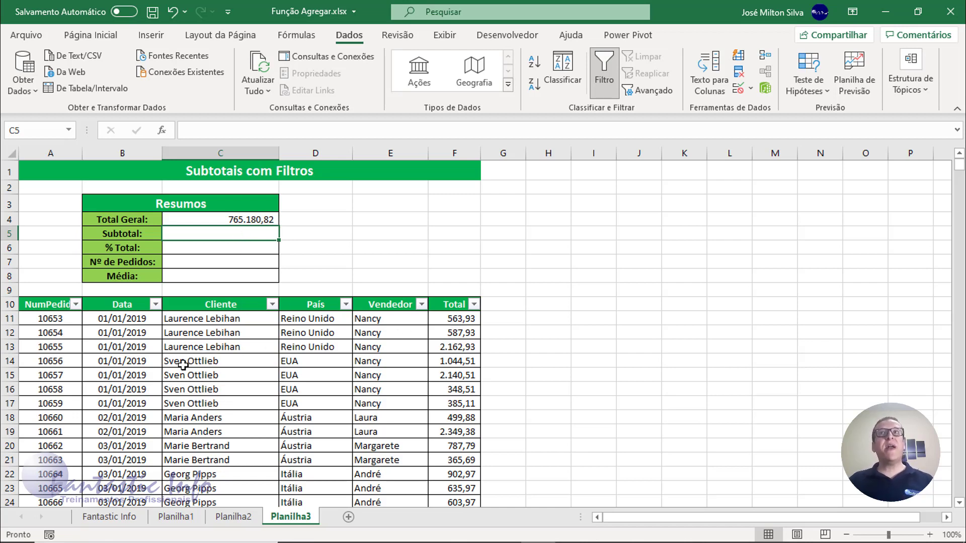
scroll(179, 357, "down", 18)
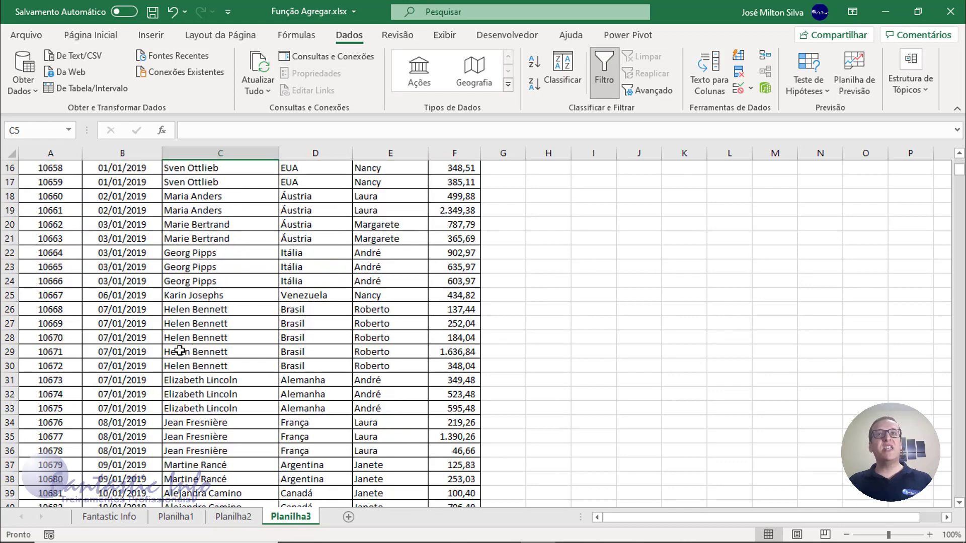
scroll(179, 351, "down", 15)
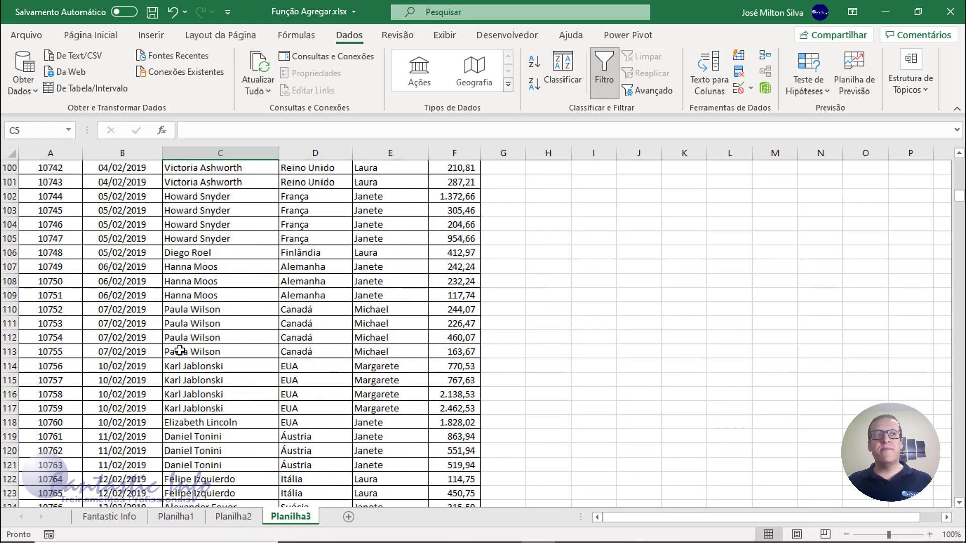
left_click(74, 347)
key("ctrl+Down")
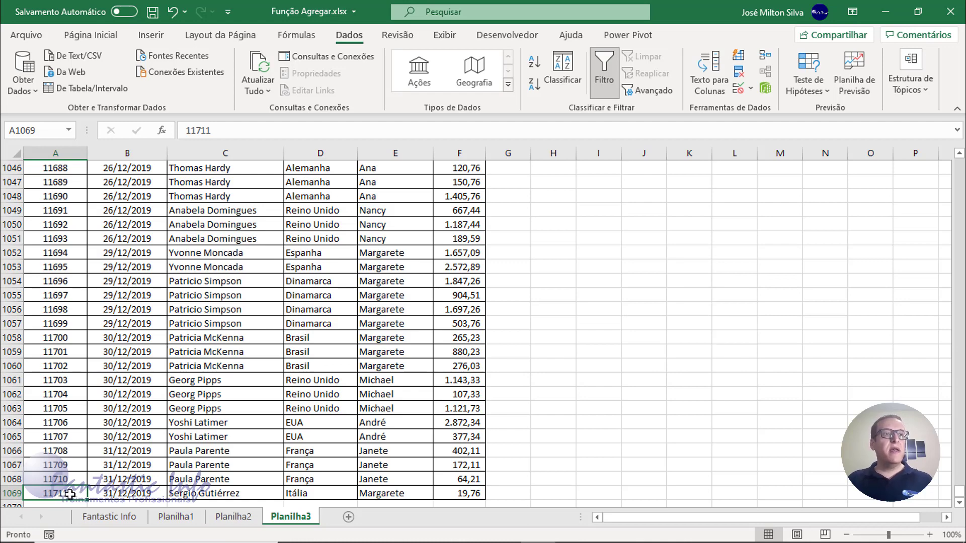
key("ctrl+Up")
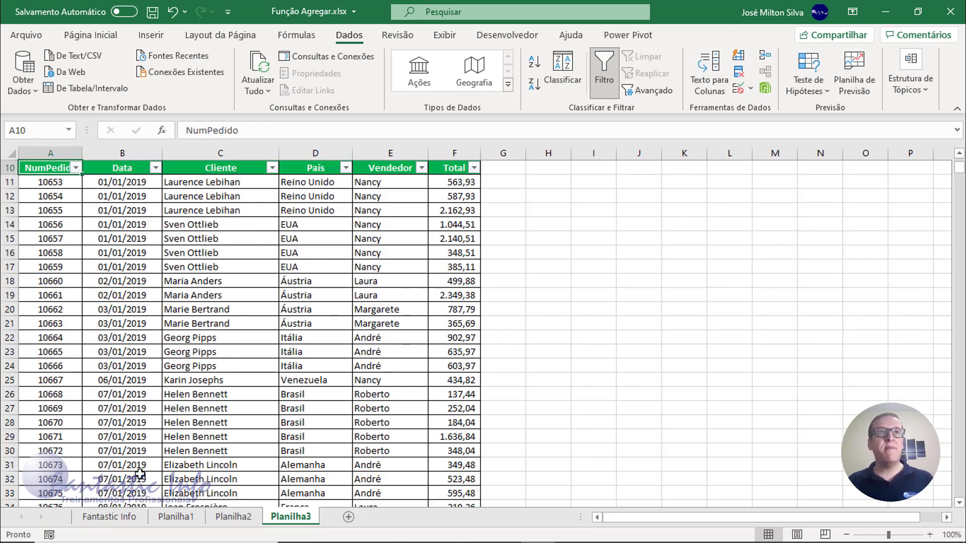
scroll(140, 474, "up", 3)
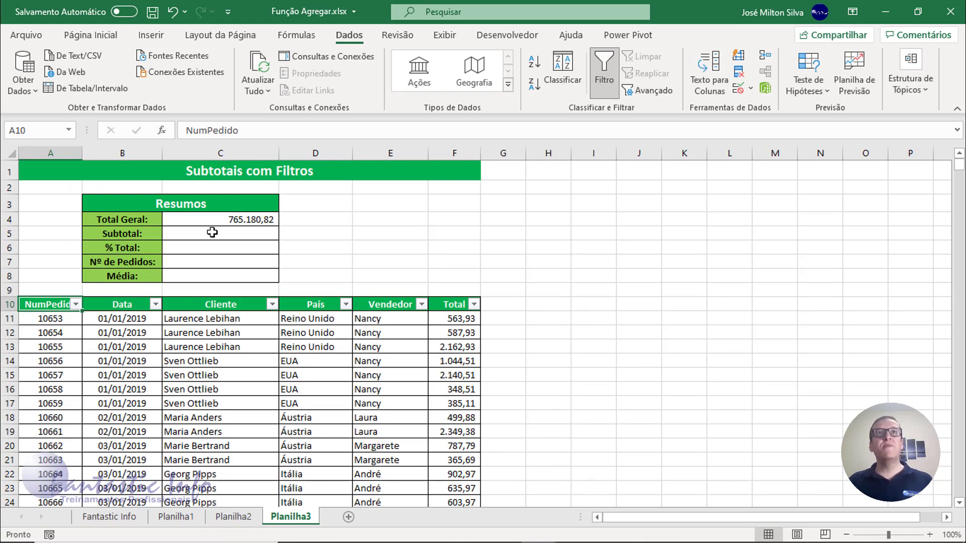
Examine the Resumos cells and the SOMA formula behind Total Geral in C4
left_click(224, 221)
left_click(237, 246)
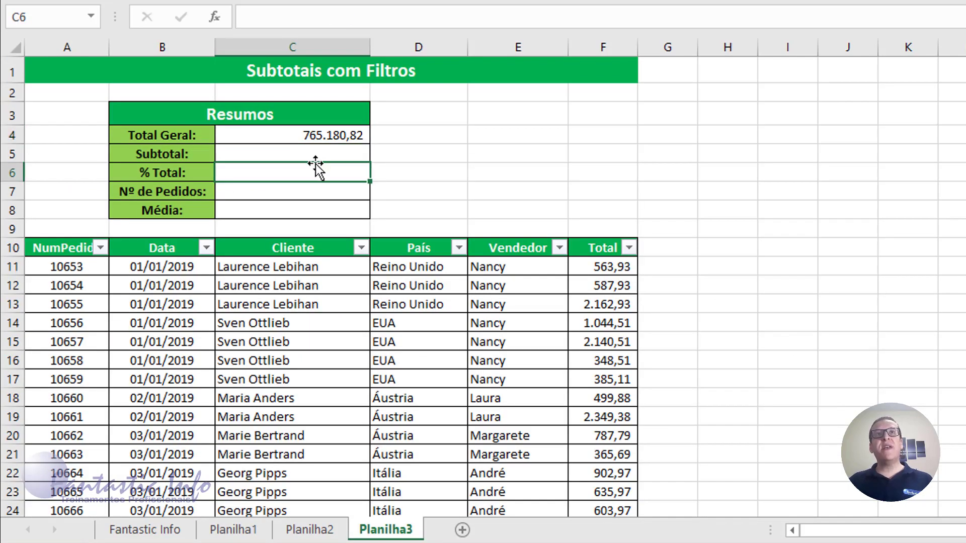
left_click(238, 229)
double_click(352, 136)
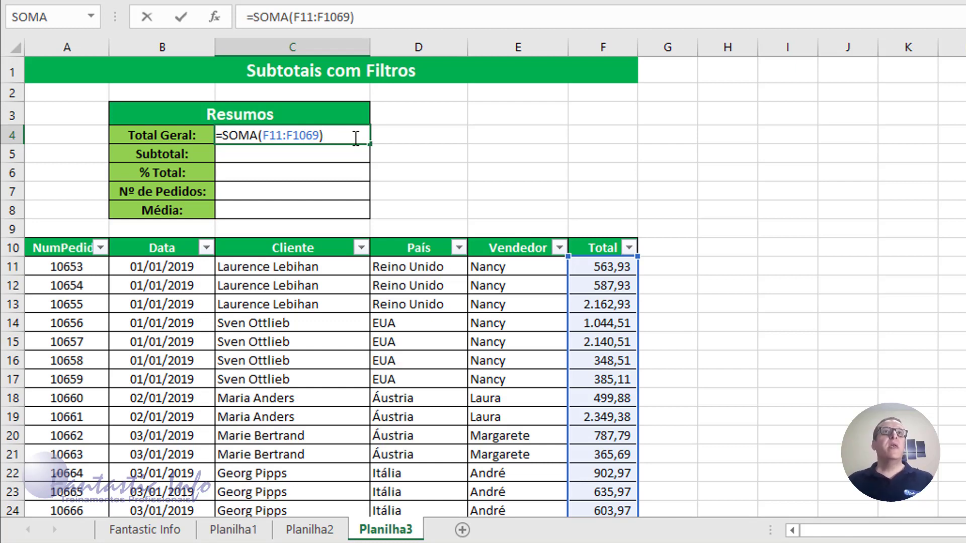
key("Return")
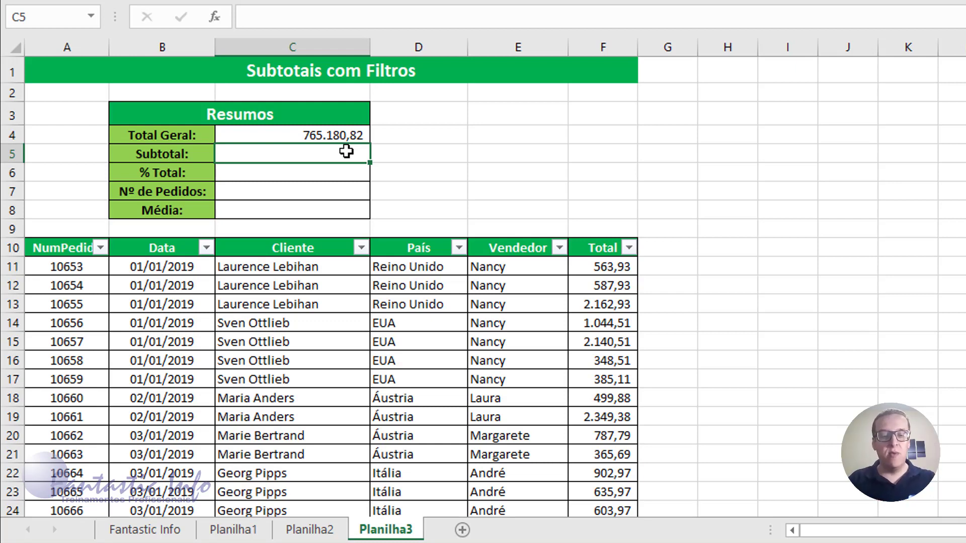
Calculate the Subtotal in C5 with =AGREGAR(9;7;F11:F1069), summing the Total column while ignoring hidden rows and error values
type("=AGREGAR(")
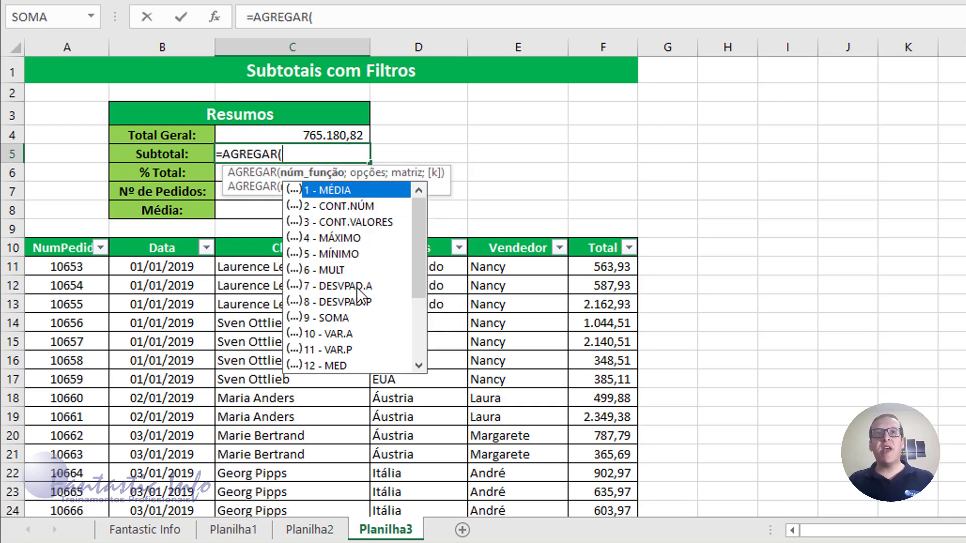
double_click(332, 318)
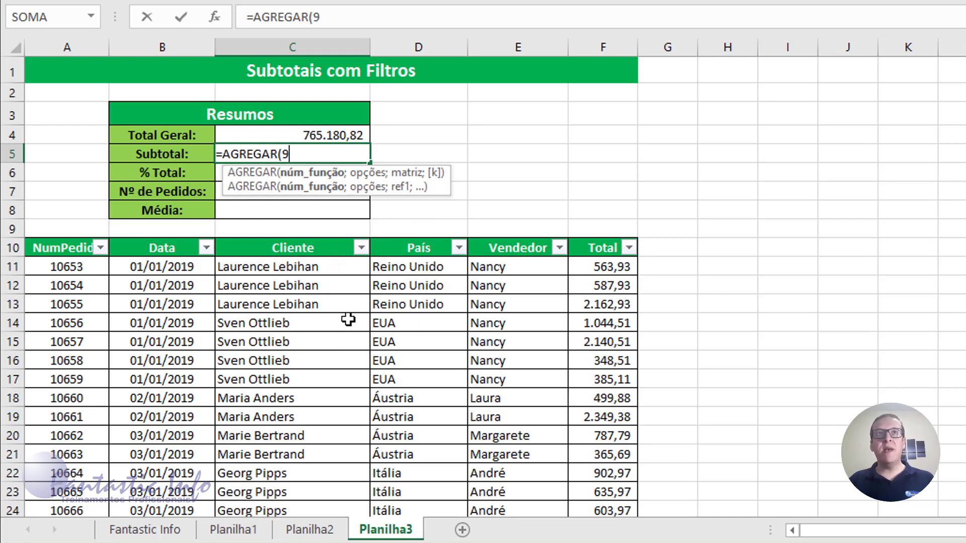
type(";")
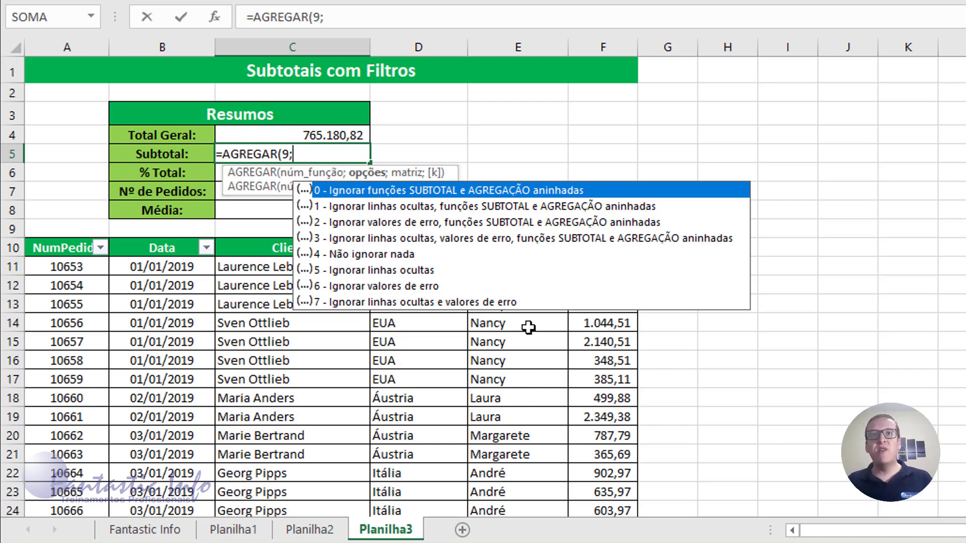
double_click(433, 302)
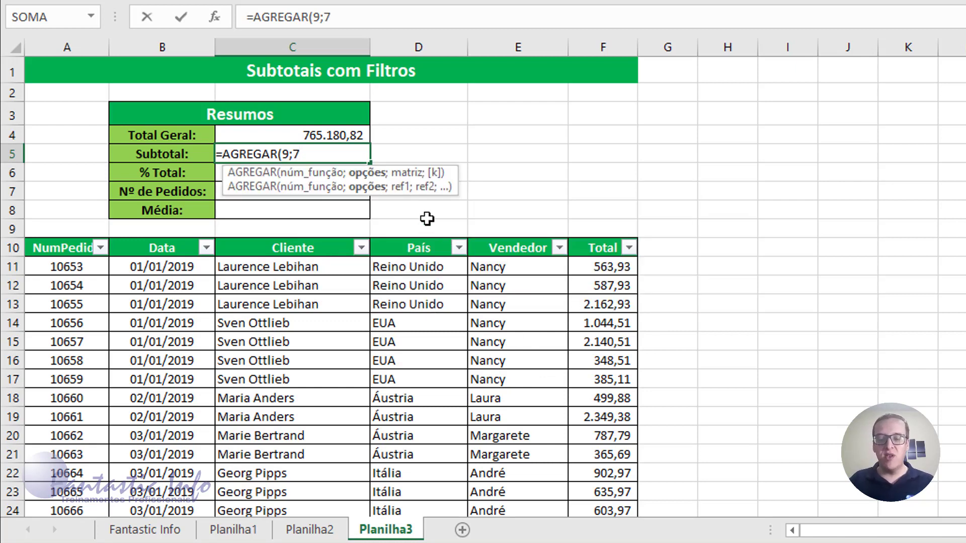
type(";")
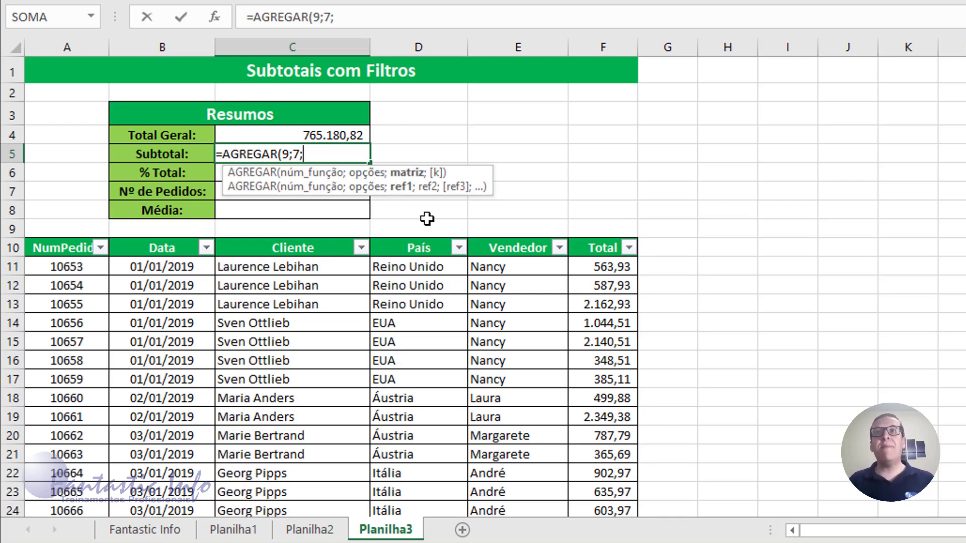
left_click(597, 269)
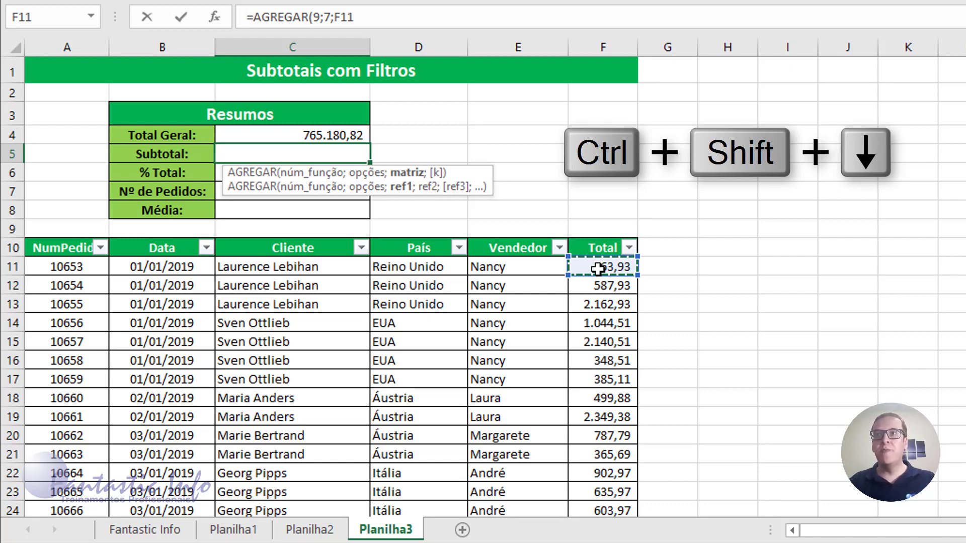
key("ctrl+shift+Down")
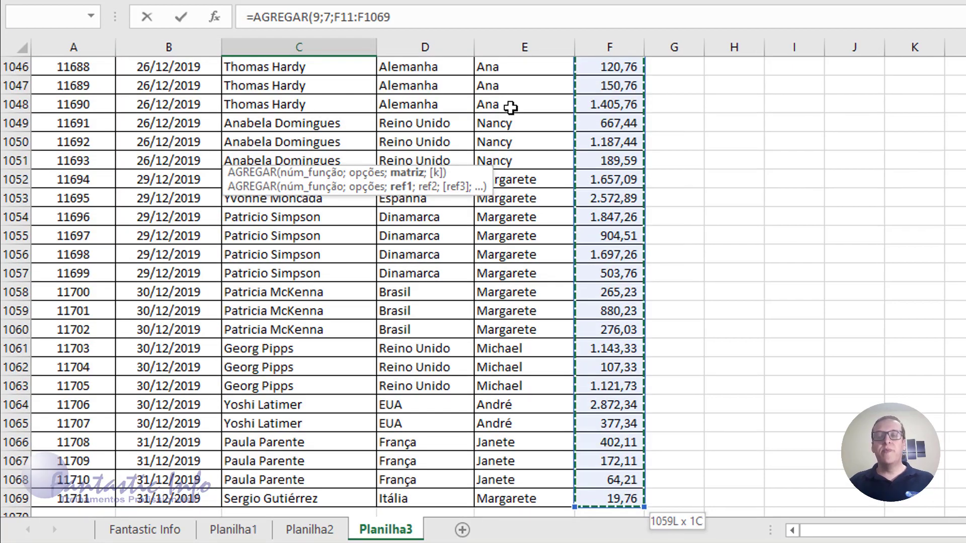
type(")")
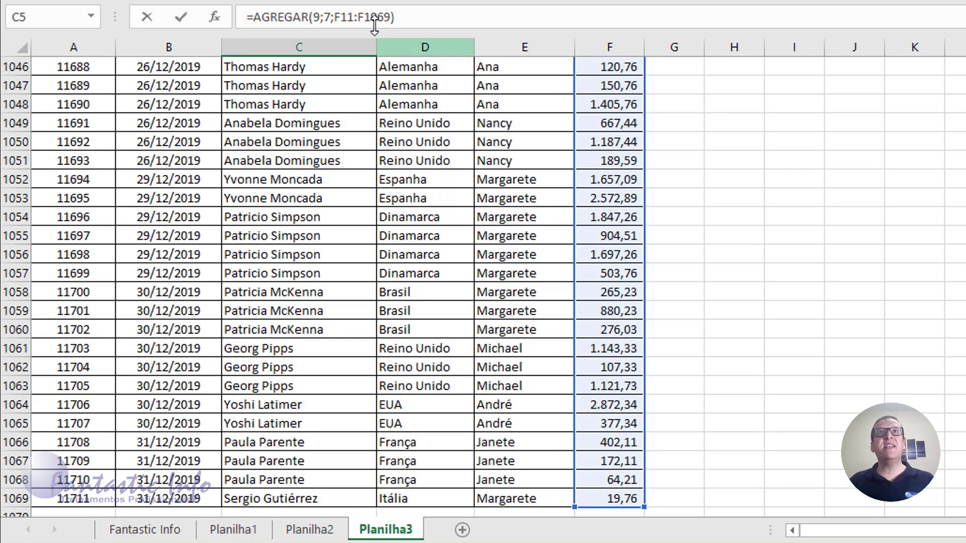
left_click(399, 20)
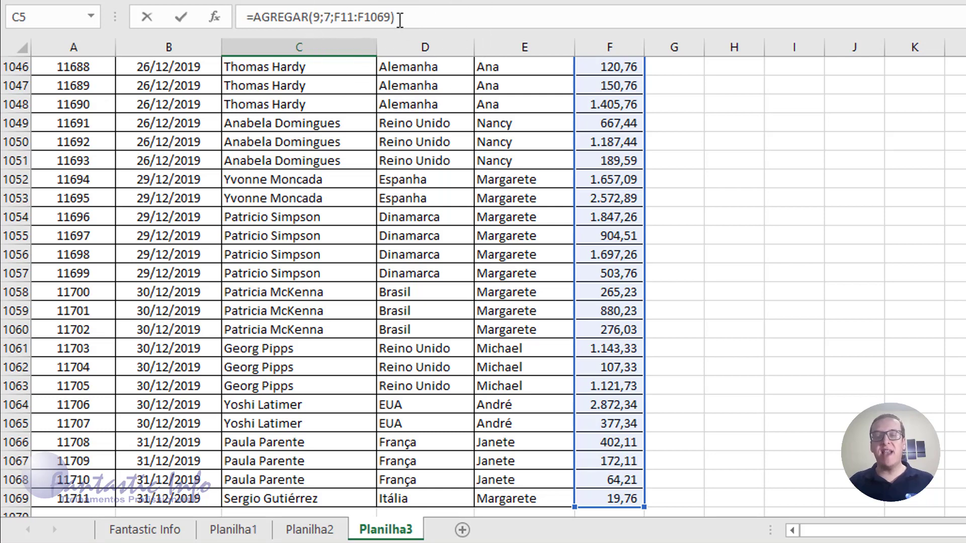
key("Return")
scroll(322, 72, "up", 2)
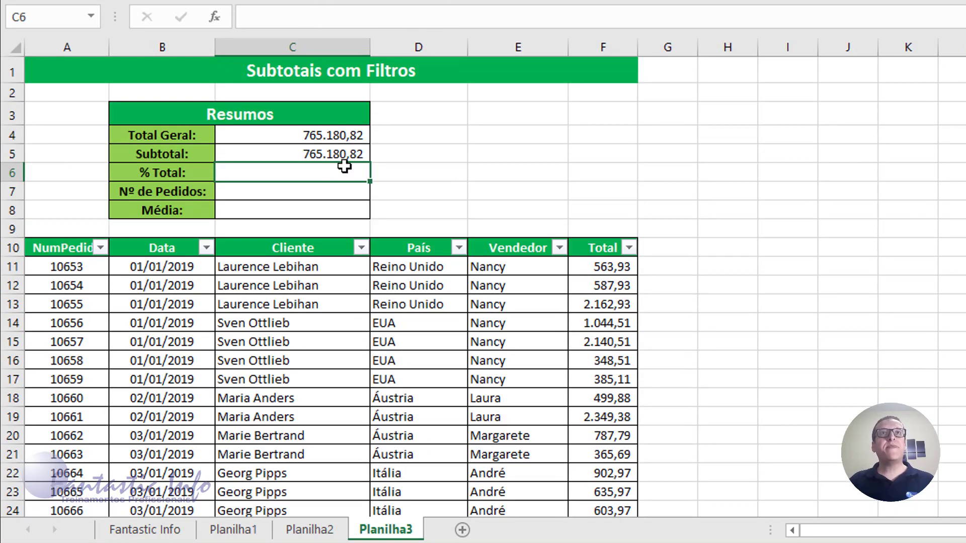
Review the AGREGAR formula and its referenced range behind the Subtotal in C5
left_click(326, 155)
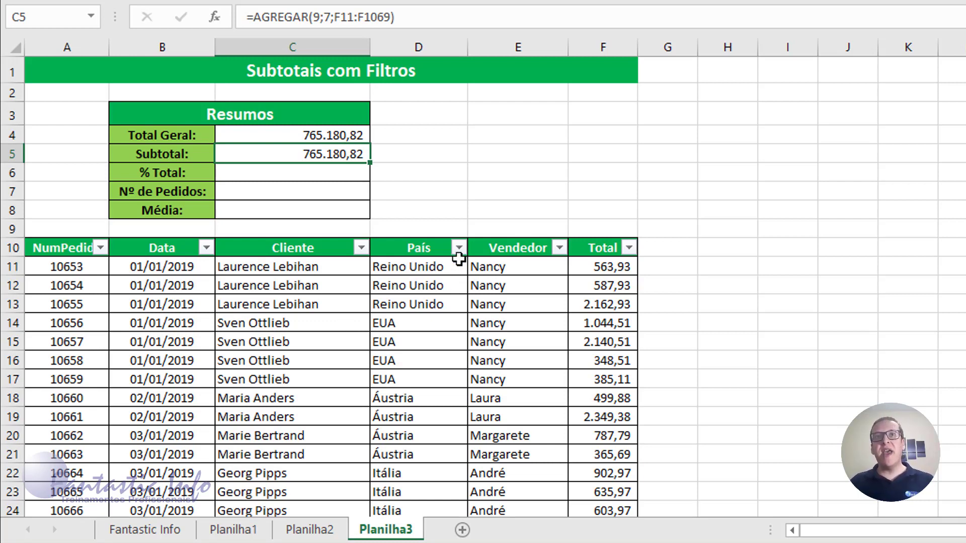
double_click(345, 158)
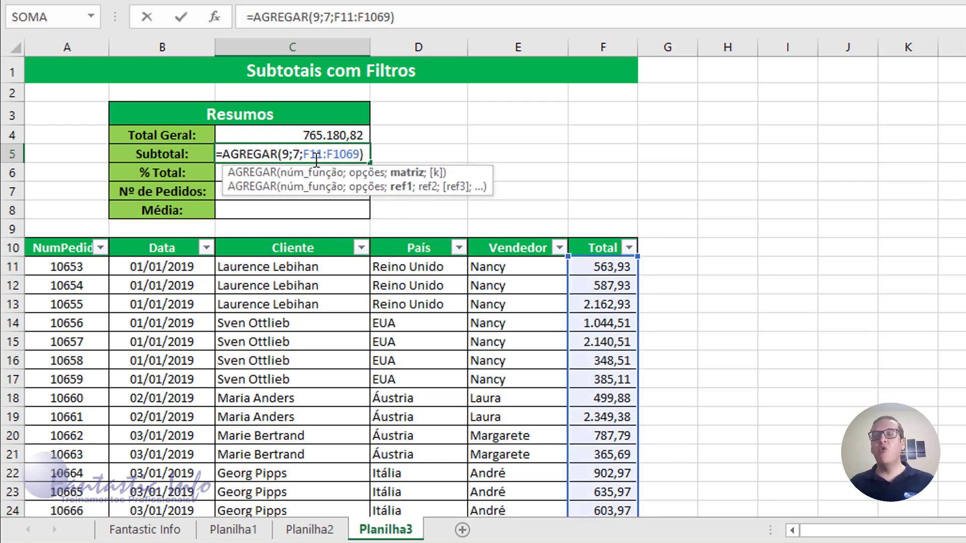
key("Return")
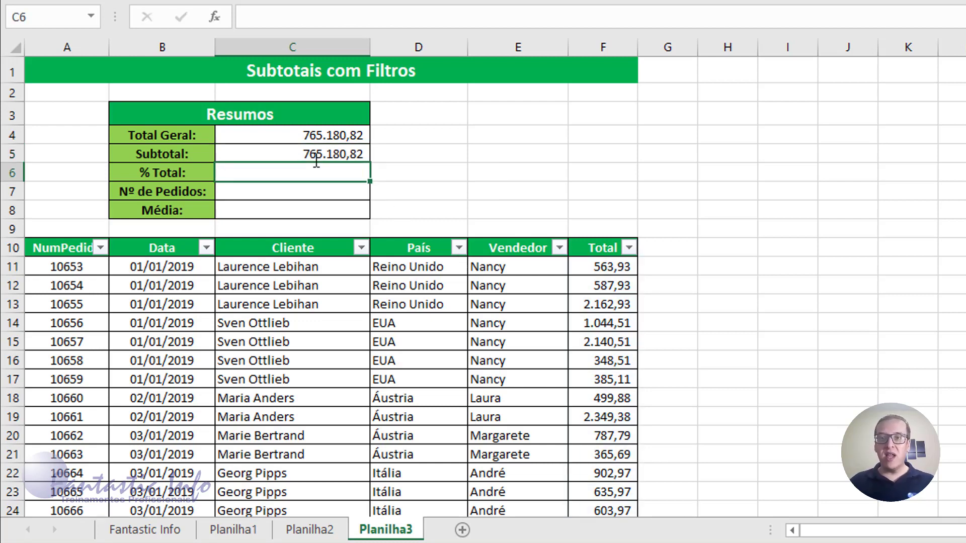
left_click(353, 158)
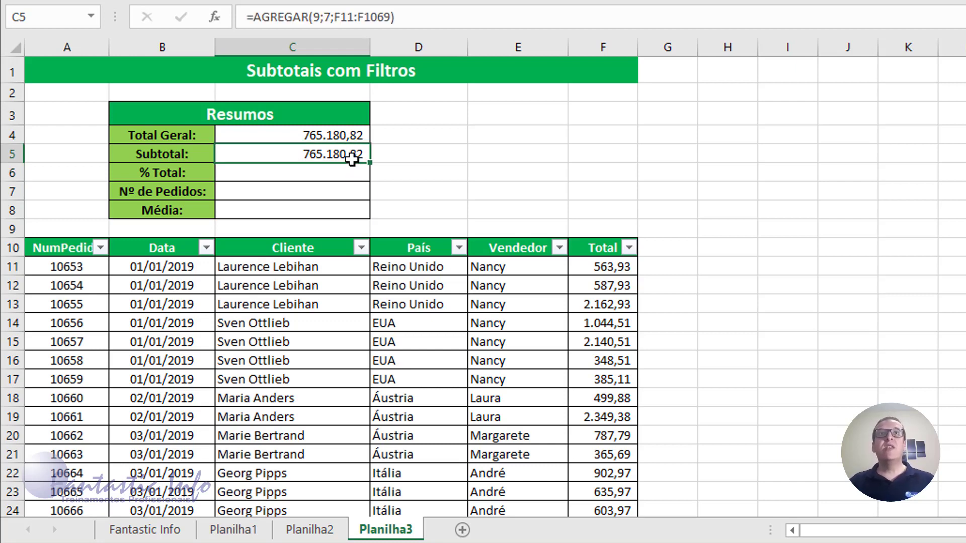
Filter the order table's País column to show only Brasil
left_click(355, 173)
left_click(459, 248)
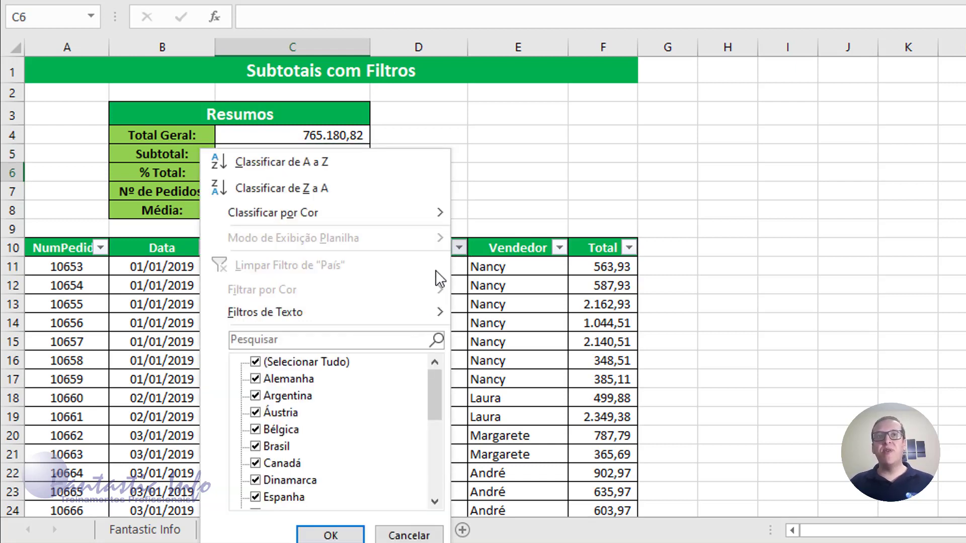
left_click(331, 368)
left_click(266, 445)
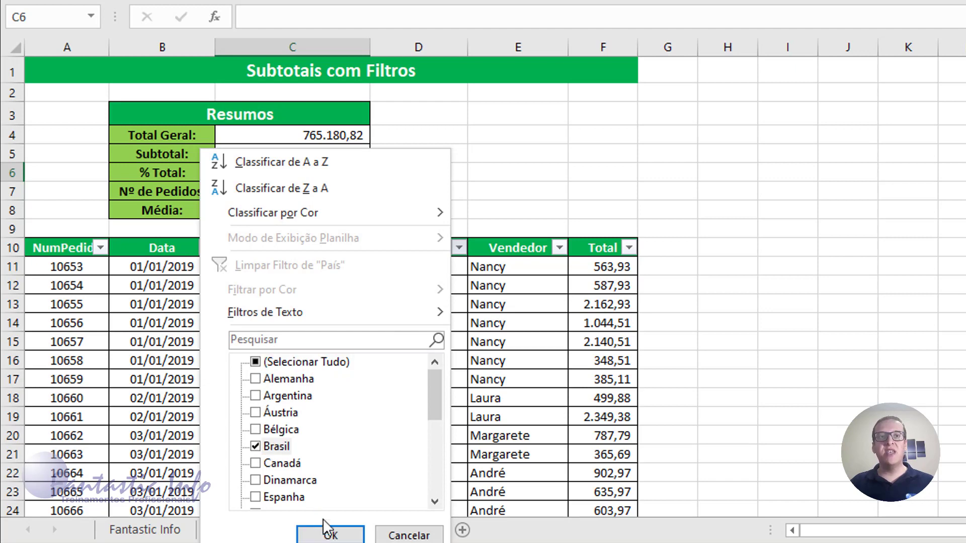
left_click(331, 535)
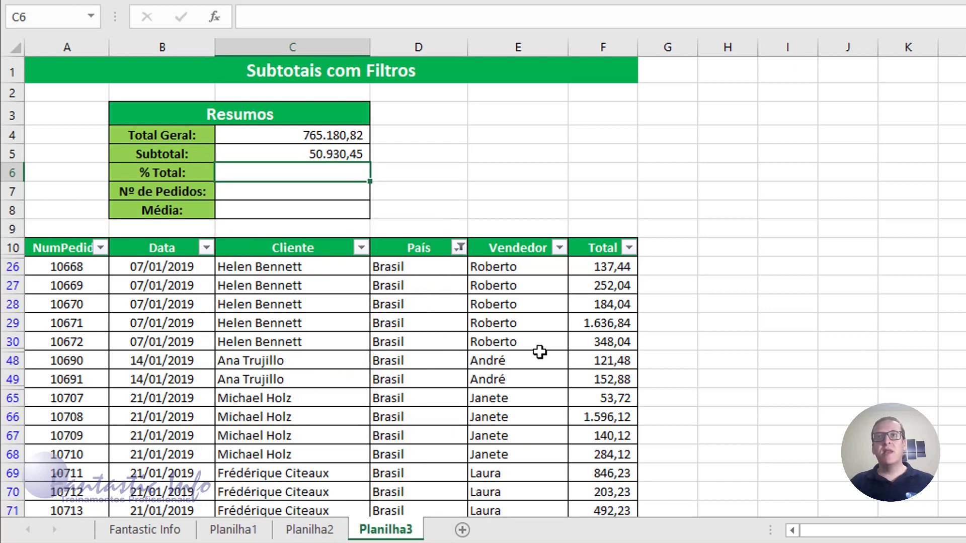
Check the filtered Subtotal in C5, and restore all countries in the País filter
left_click(325, 156)
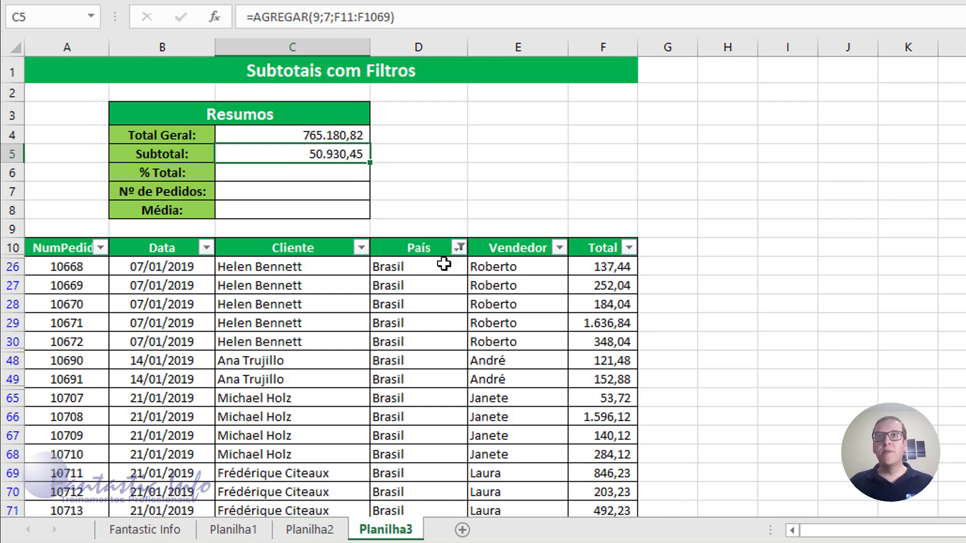
left_click(459, 246)
left_click(272, 361)
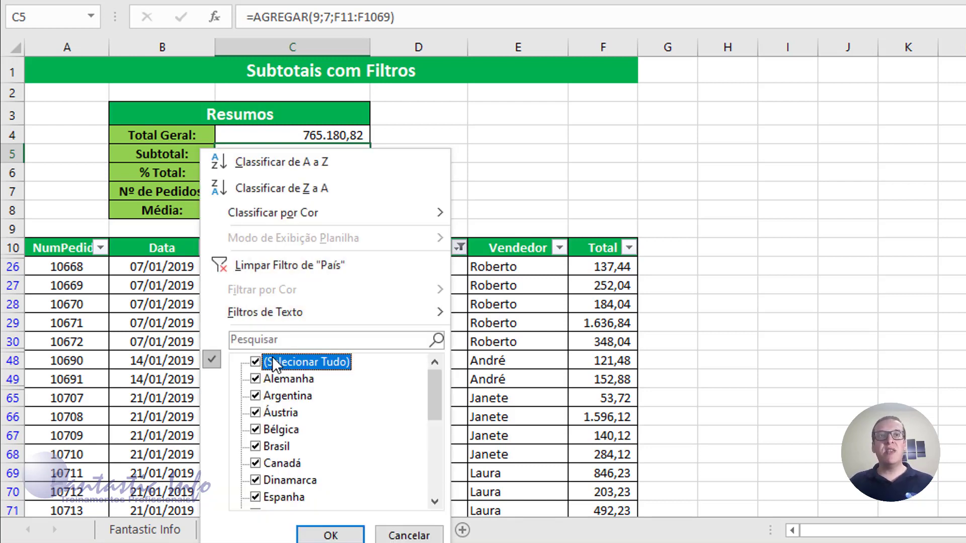
left_click(322, 536)
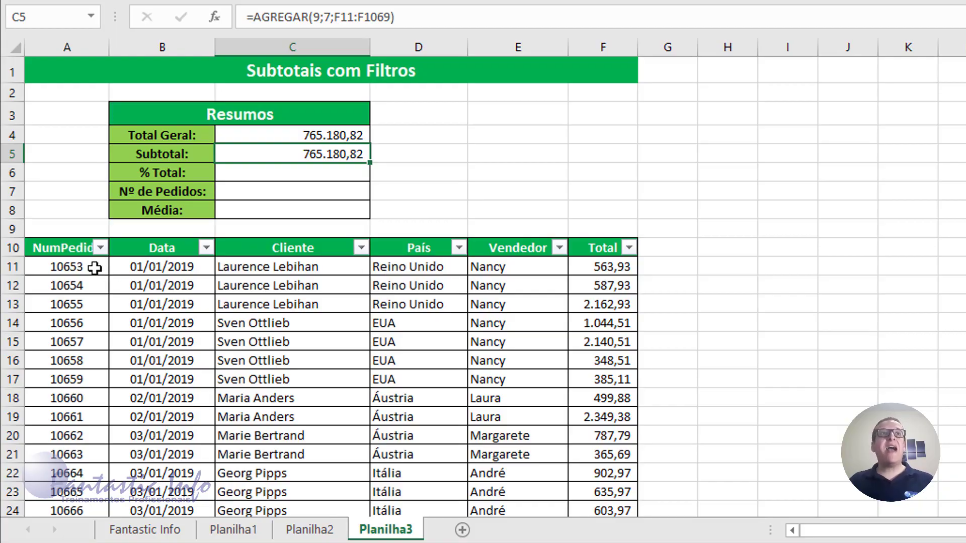
Turn the order table's header filters off and back on
left_click(69, 247)
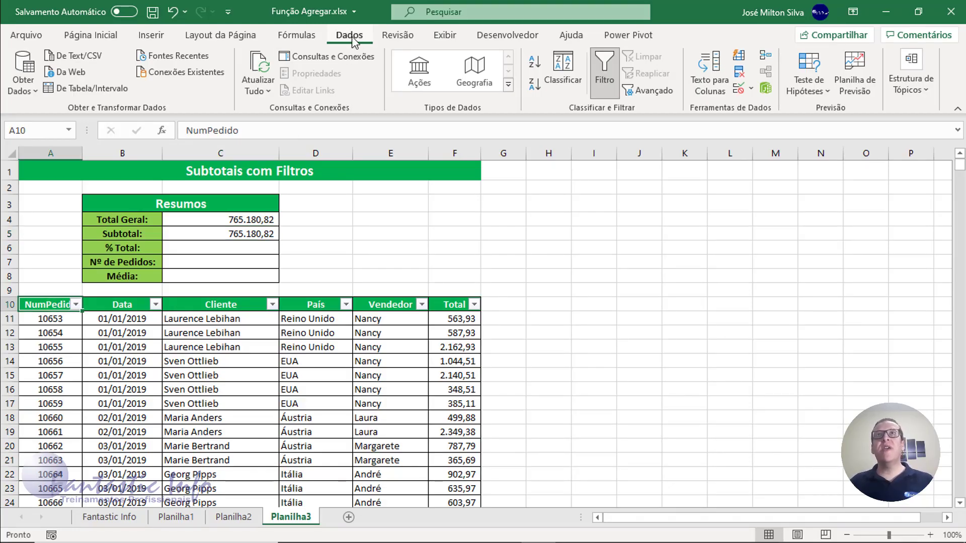
left_click(607, 83)
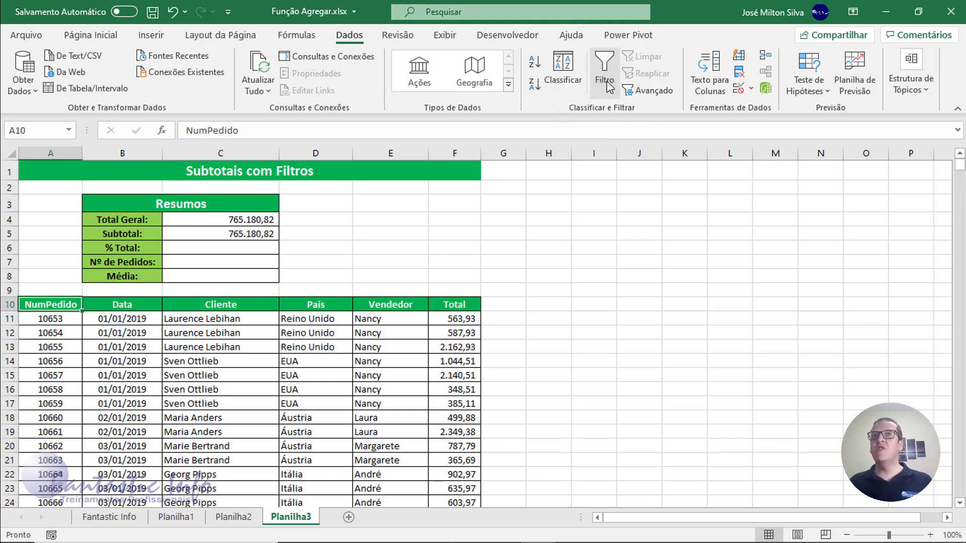
left_click(607, 85)
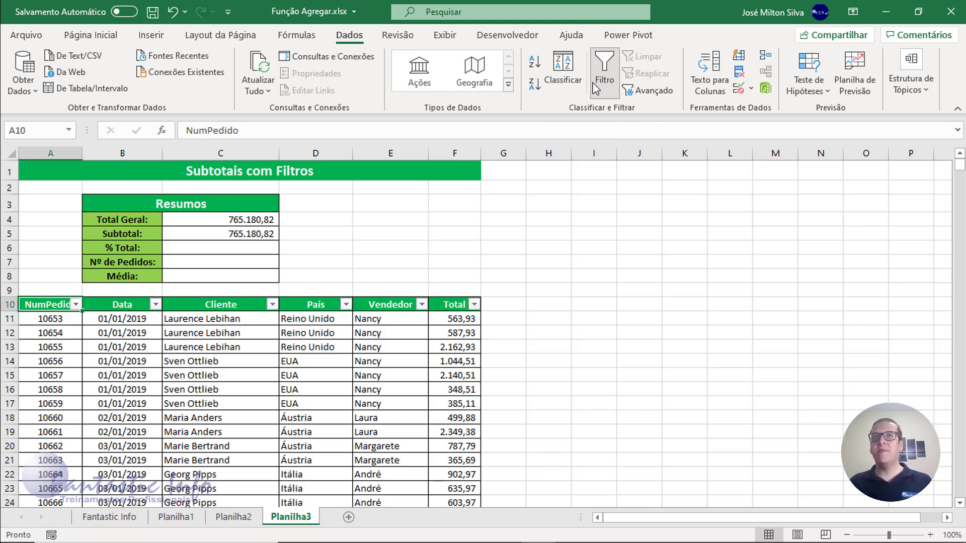
Calculate the % Total in C6 with =C5/C4, dividing the Subtotal by the Total Geral
left_click(251, 252)
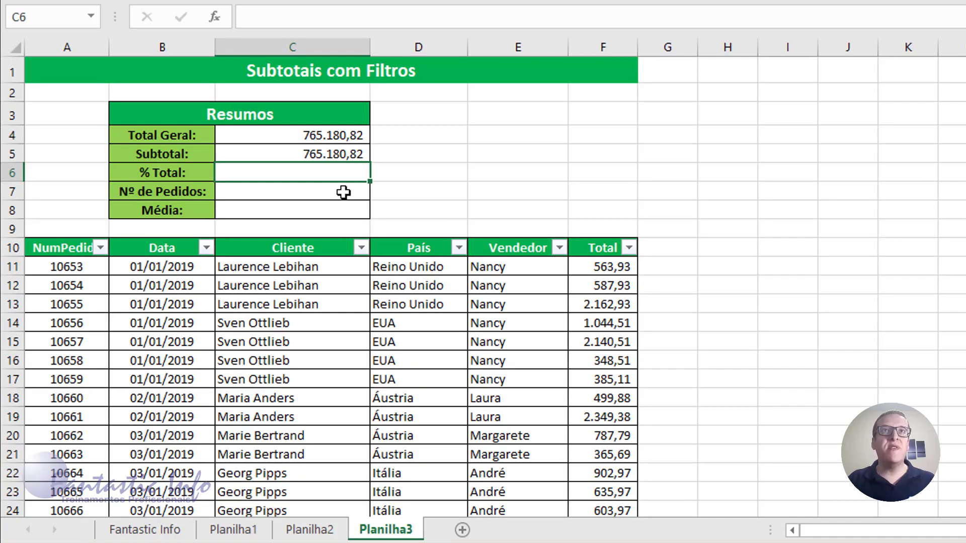
type("=")
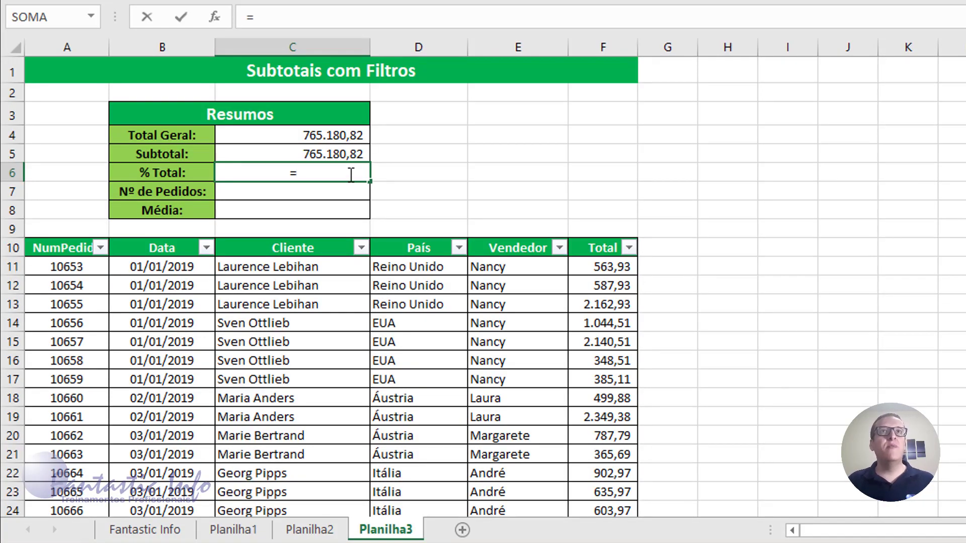
left_click(347, 158)
type("/")
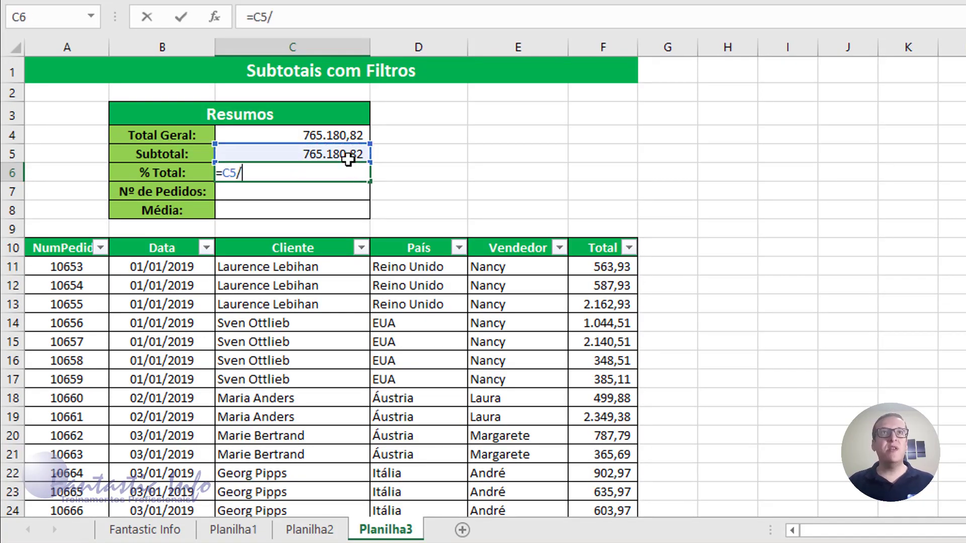
left_click(336, 136)
key("Return")
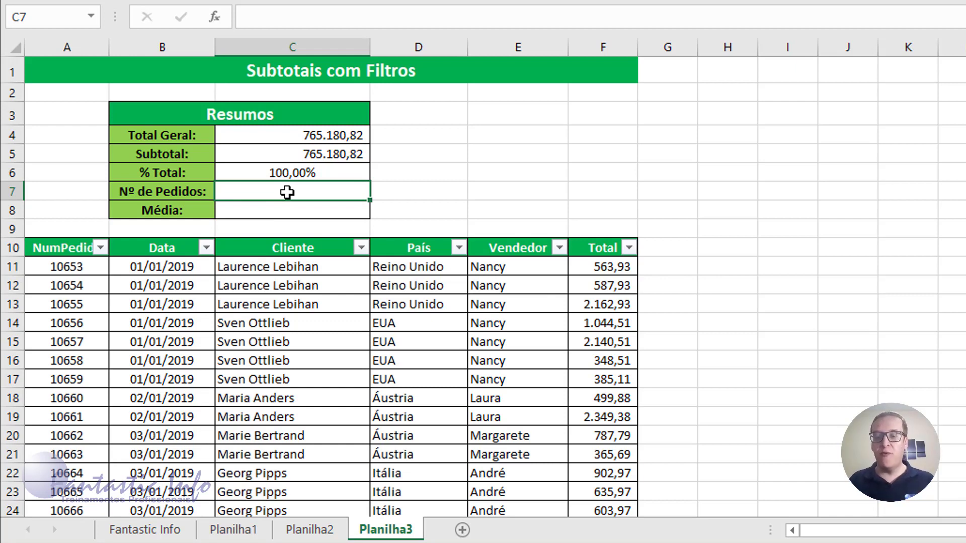
Calculate Nº de Pedidos in C7 with =AGREGAR(2;7;A11:A1069), counting order numbers while ignoring hidden rows and errors, and check the formula
type("=AGREG")
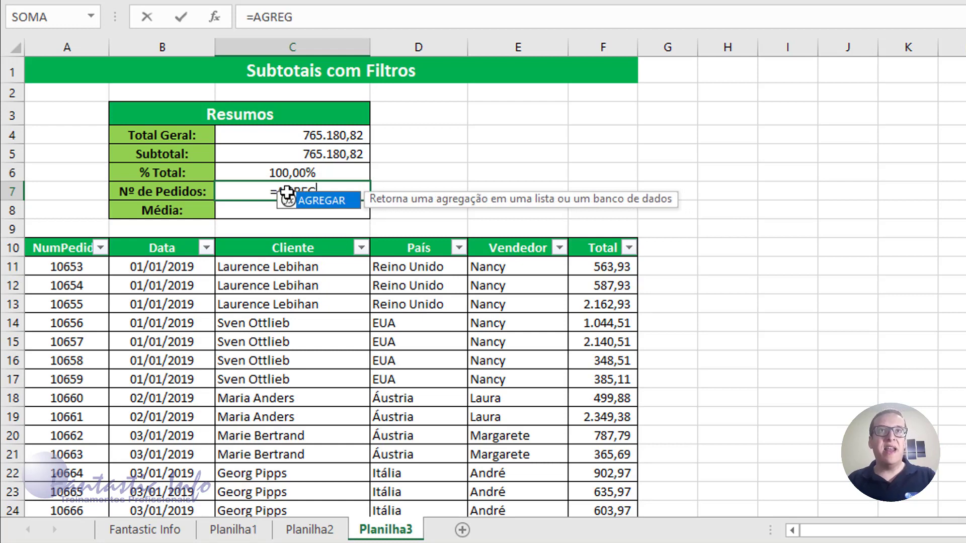
key("Tab")
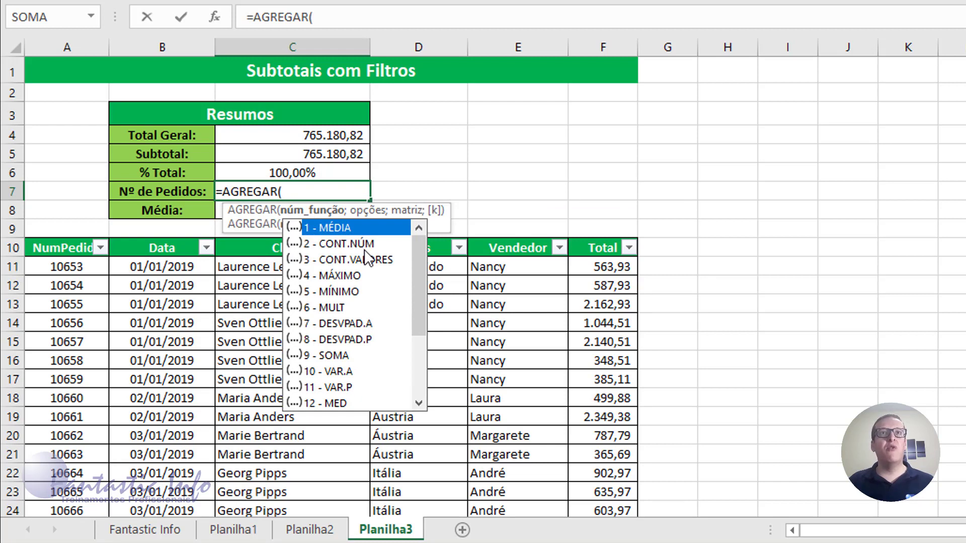
type("2")
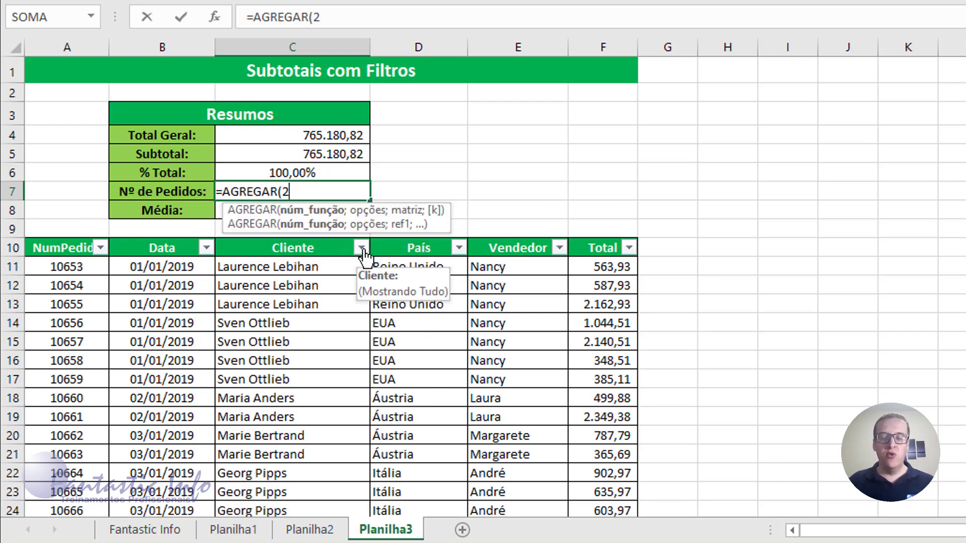
type(";")
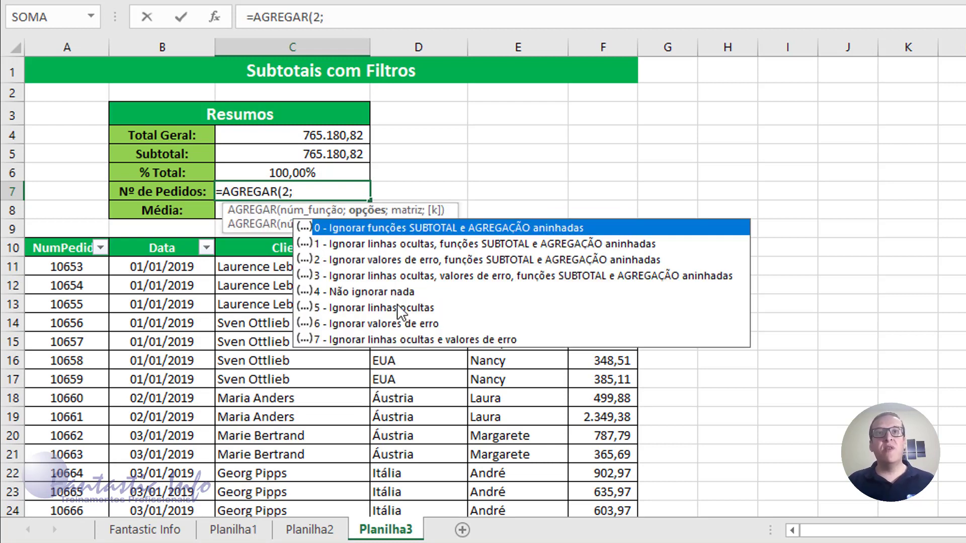
double_click(436, 340)
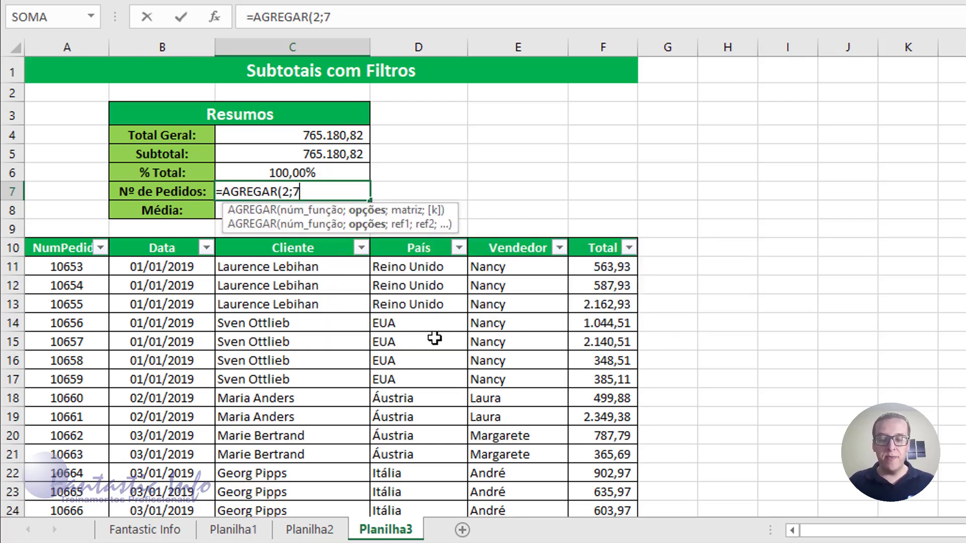
type(";")
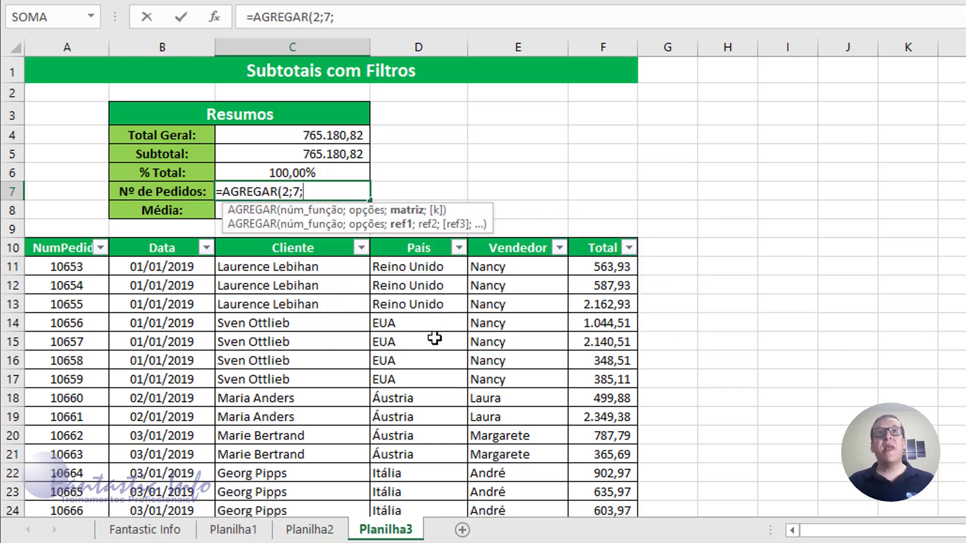
left_click(70, 270)
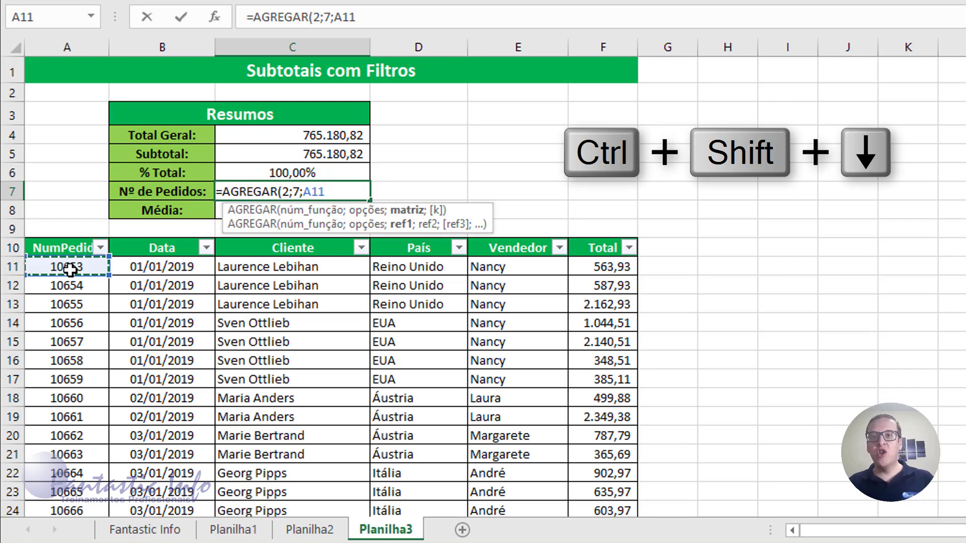
key("ctrl+shift+Down")
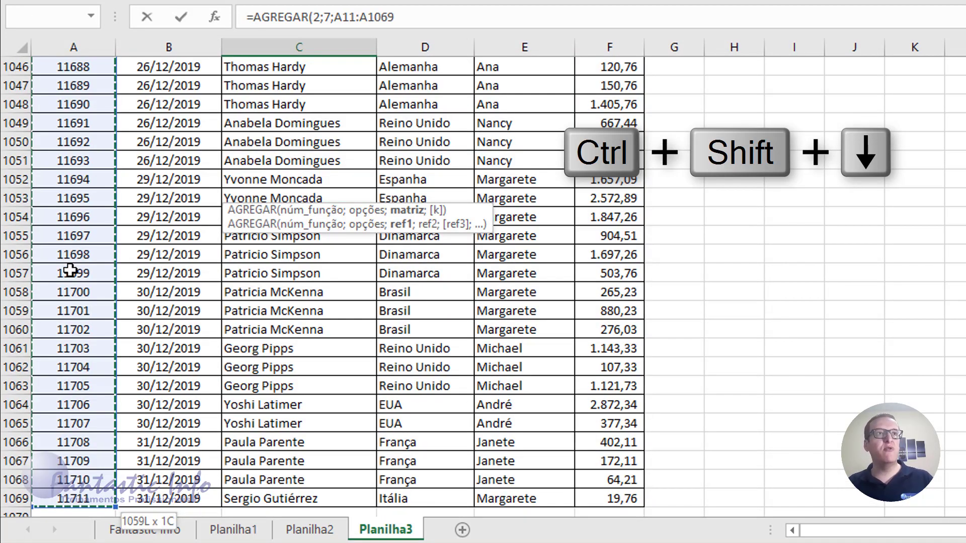
left_click(431, 15)
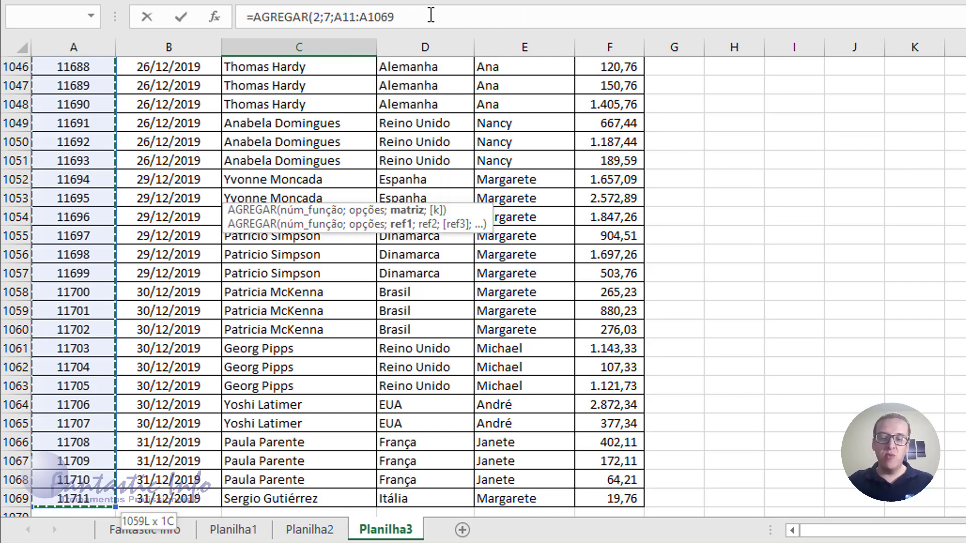
type(")")
key("Return")
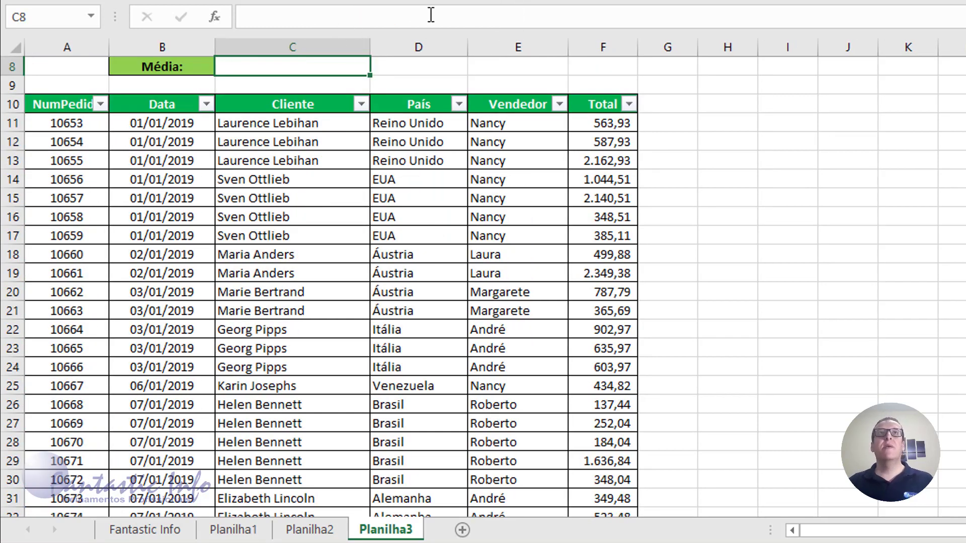
scroll(393, 116, "up", 3)
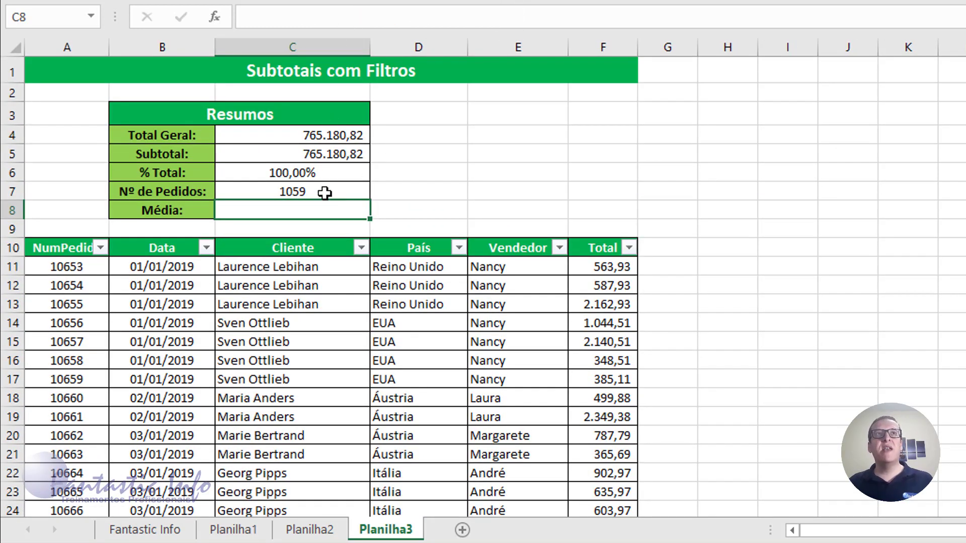
left_click(324, 193)
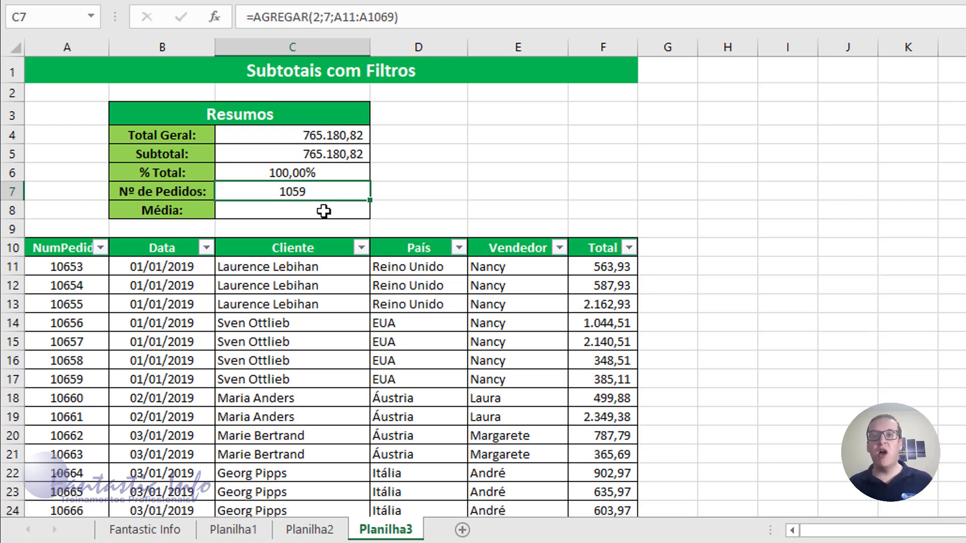
Calculate Média in C8 with =AGREGAR(1;7;F11:F1069), averaging the order totals while ignoring hidden rows and errors
left_click(323, 211)
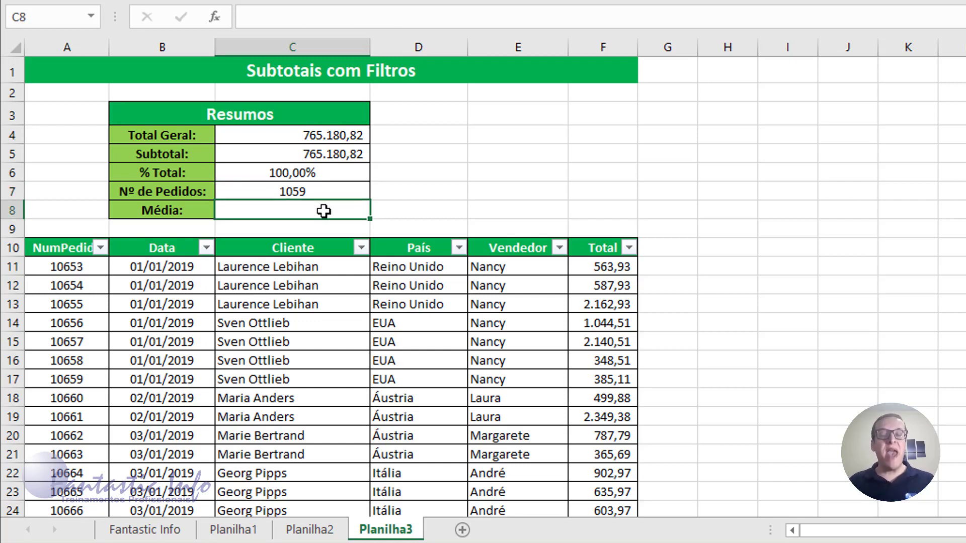
type("=AGREGAR(")
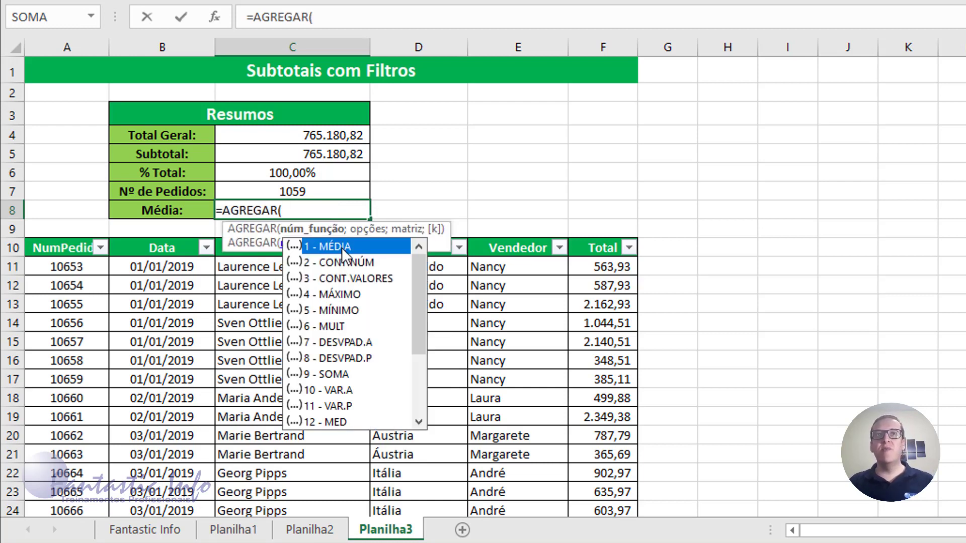
double_click(342, 248)
type(";")
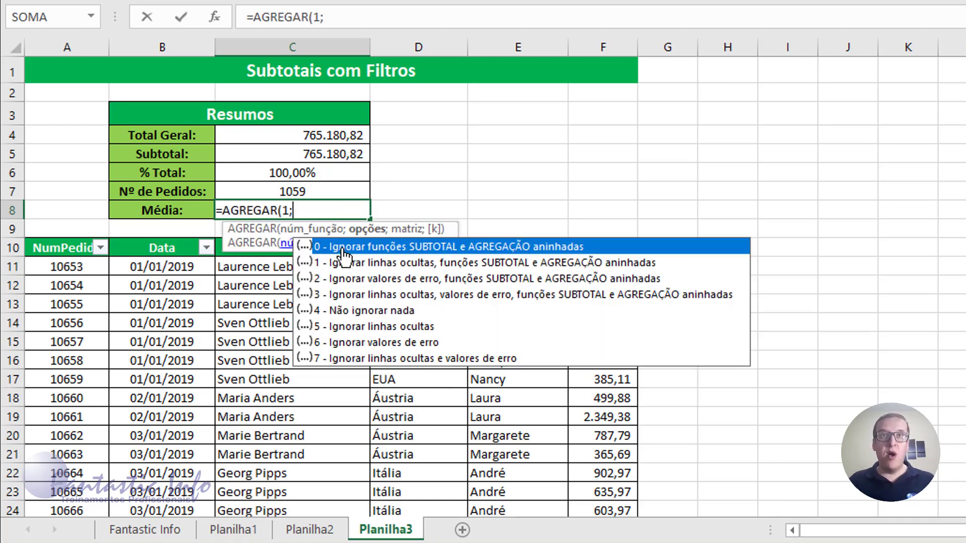
double_click(365, 358)
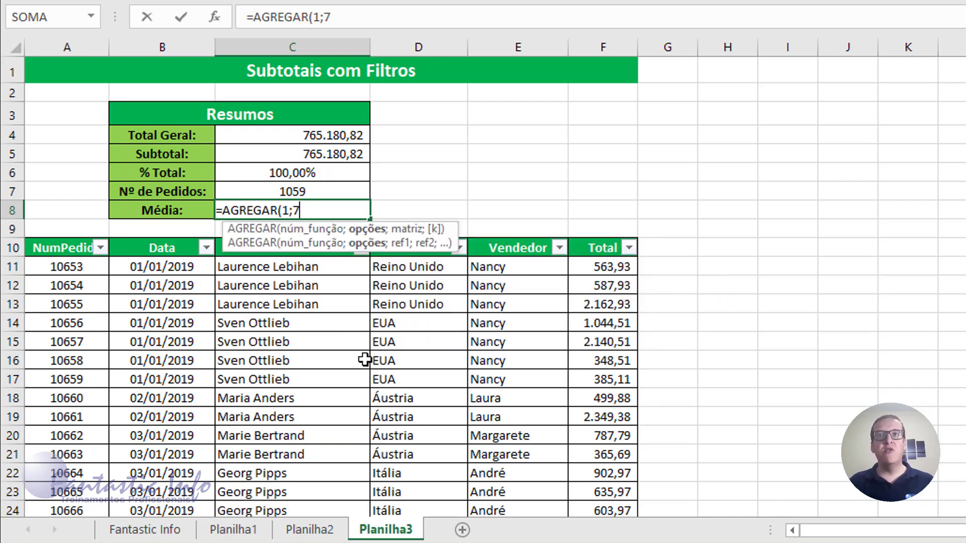
type(";")
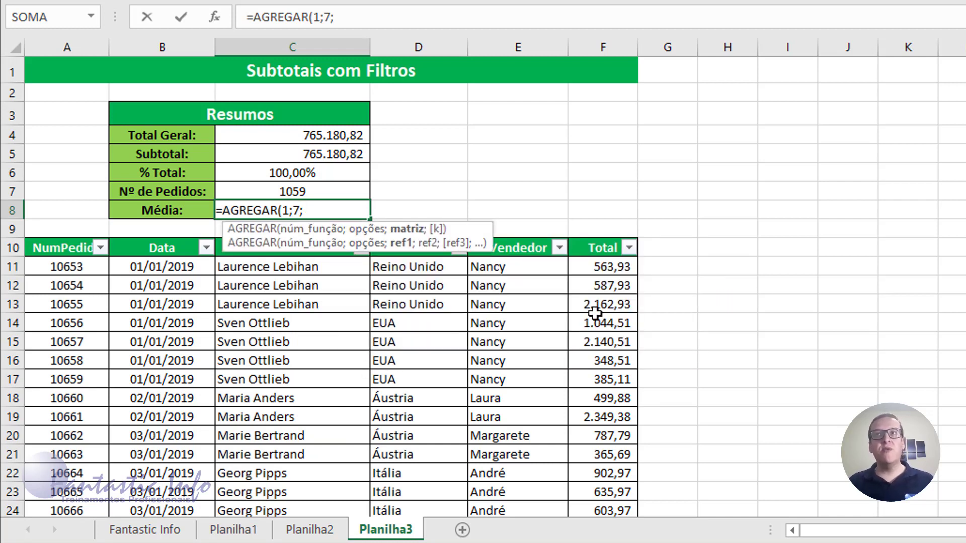
left_click(618, 270)
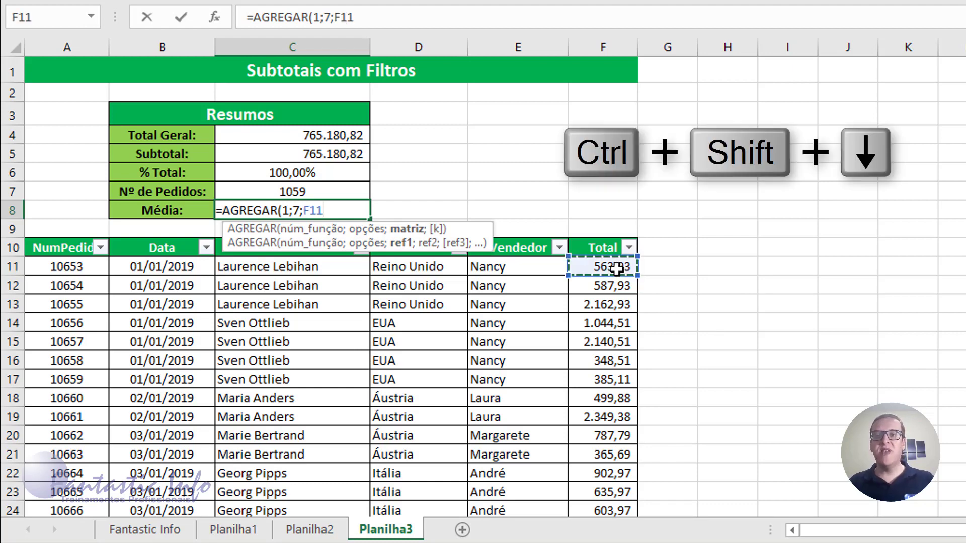
key("ctrl+shift+Down")
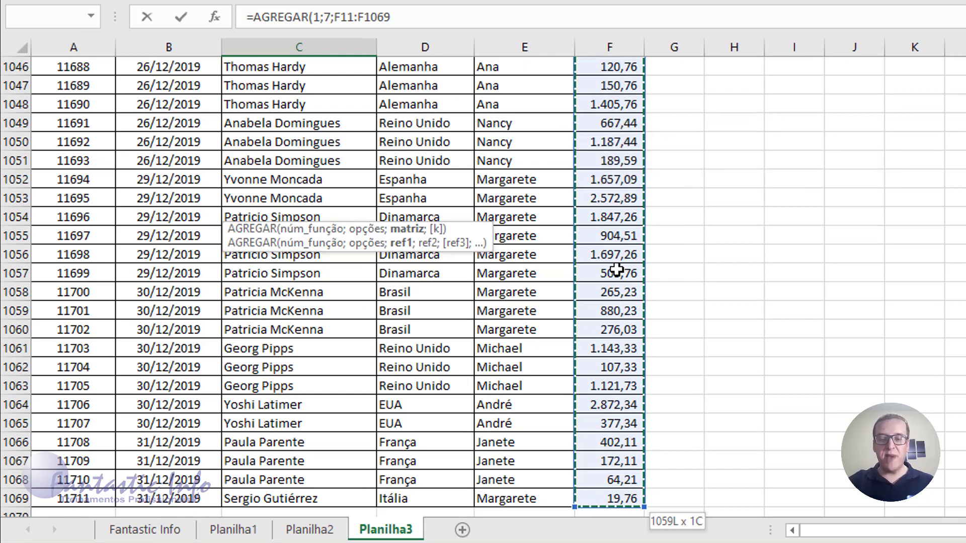
key("Return")
scroll(226, 145, "up", 3)
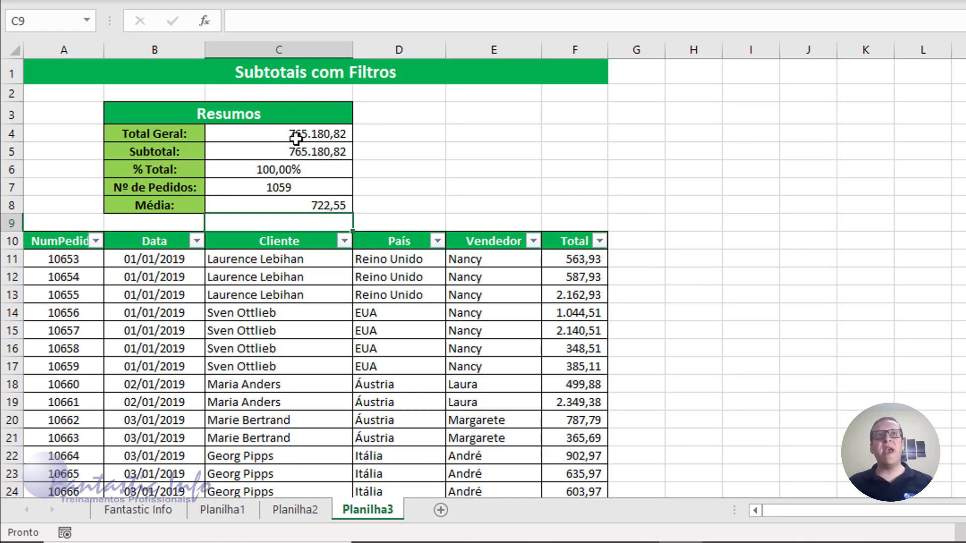
Filter the País column to Alemanha only and check how the Resumos values in C4:C8 respond
left_click_drag(311, 138, 295, 201)
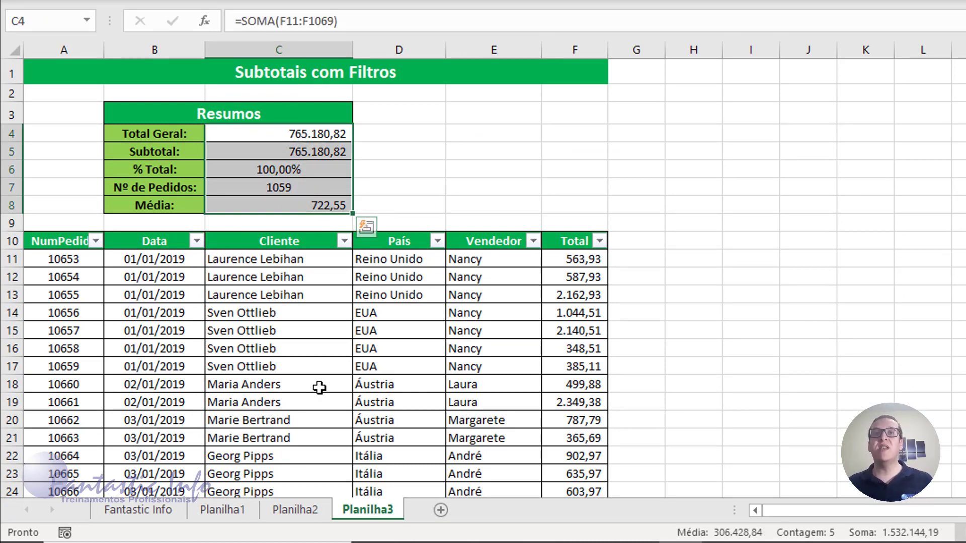
left_click(436, 242)
left_click(243, 349)
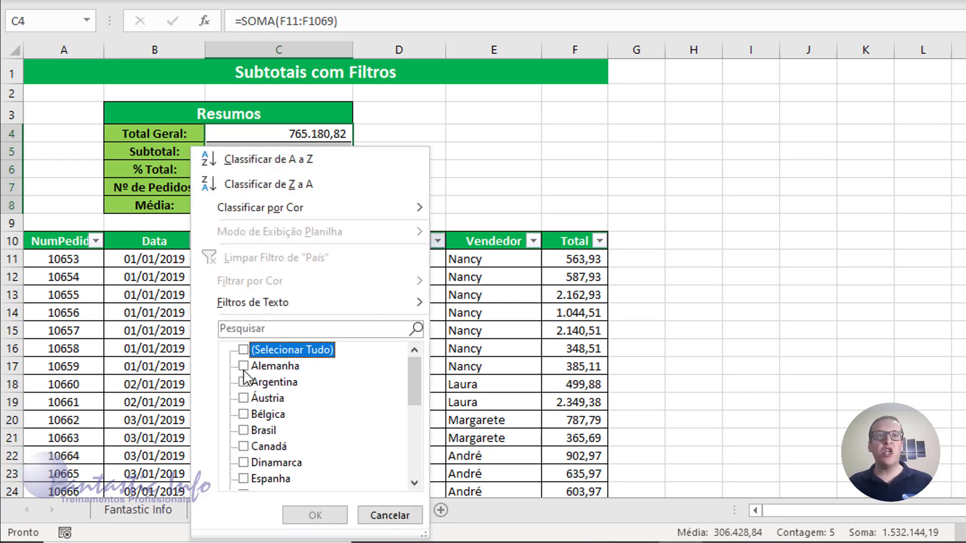
left_click(243, 366)
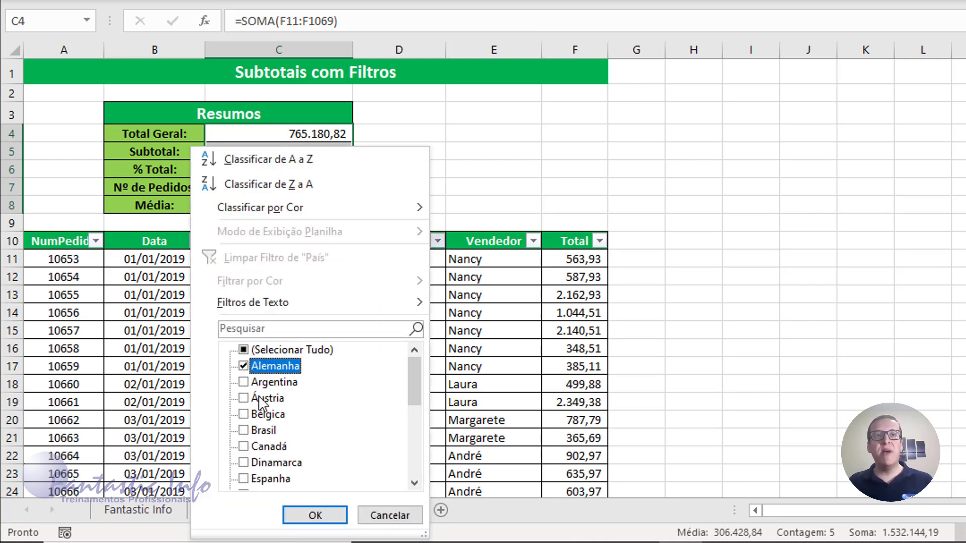
left_click(317, 515)
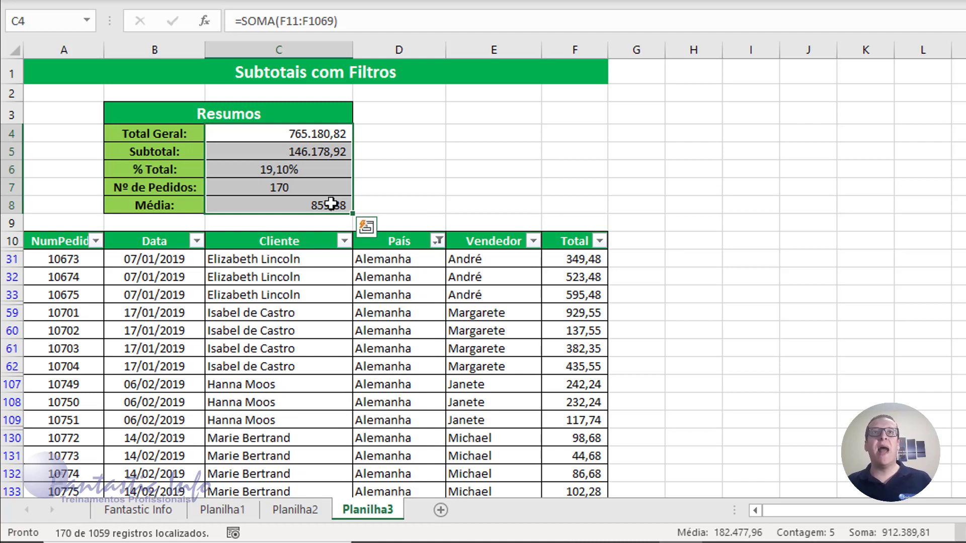
left_click(284, 184)
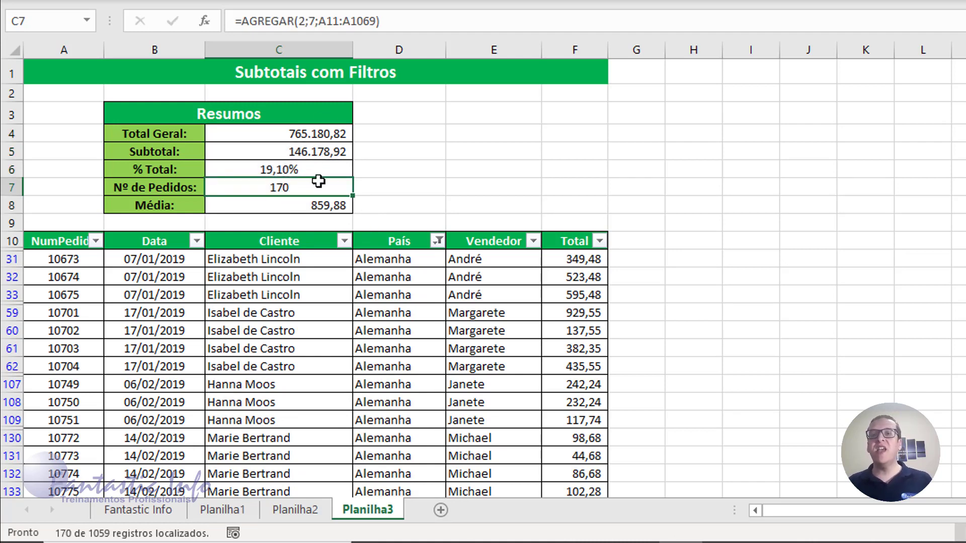
Filter the Vendedor column to only the fourth seller in its list, keeping the country filter
left_click(534, 242)
left_click(387, 351)
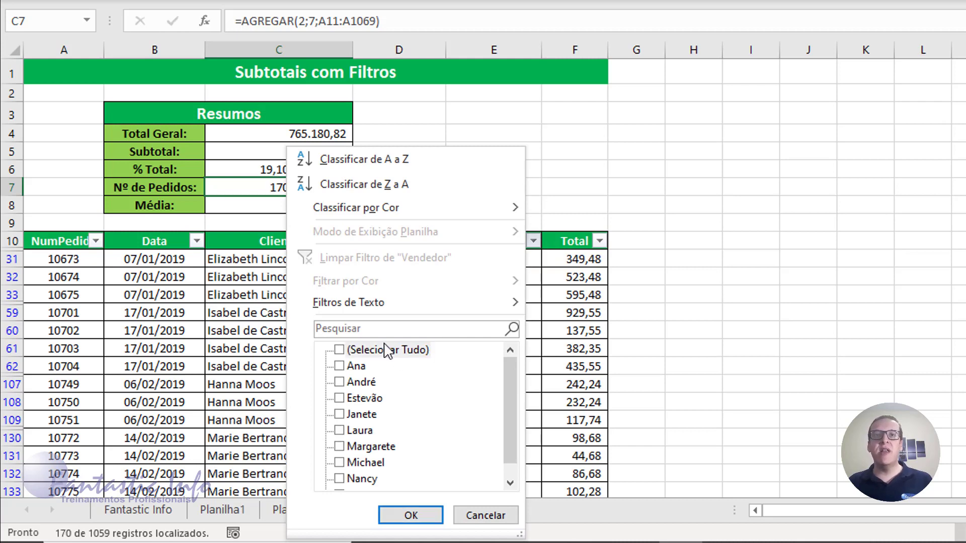
left_click(352, 414)
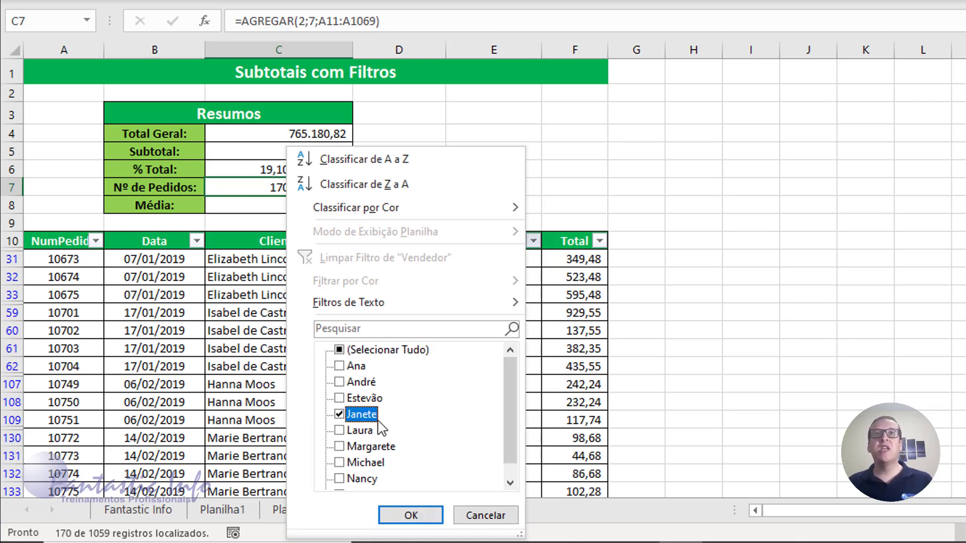
key("Return")
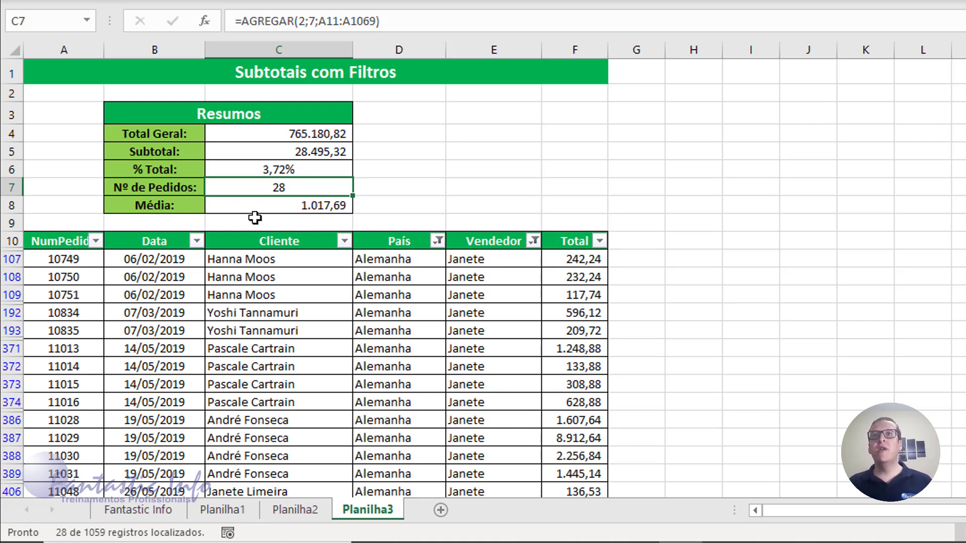
Clear the País and Vendedor filters to show all orders again
left_click(437, 241)
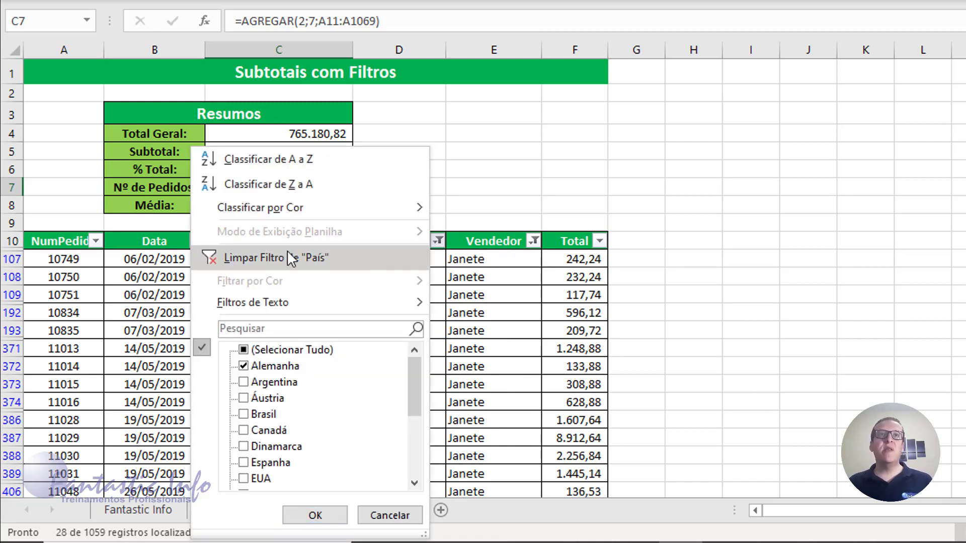
left_click(291, 259)
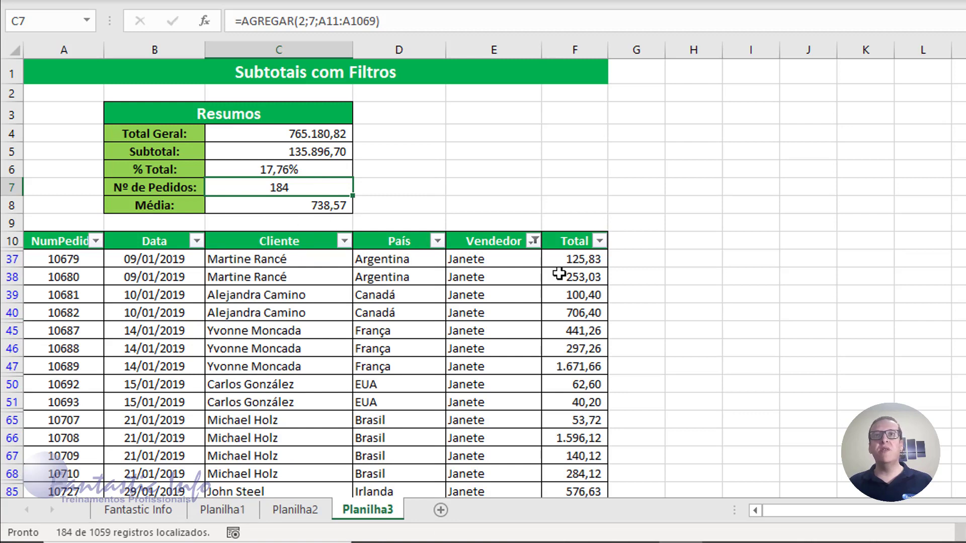
left_click(533, 241)
left_click(346, 262)
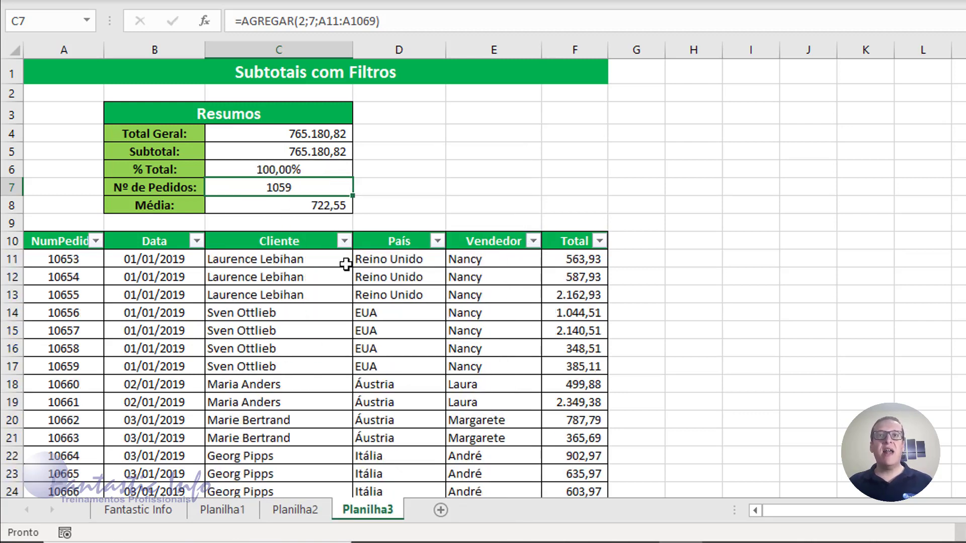